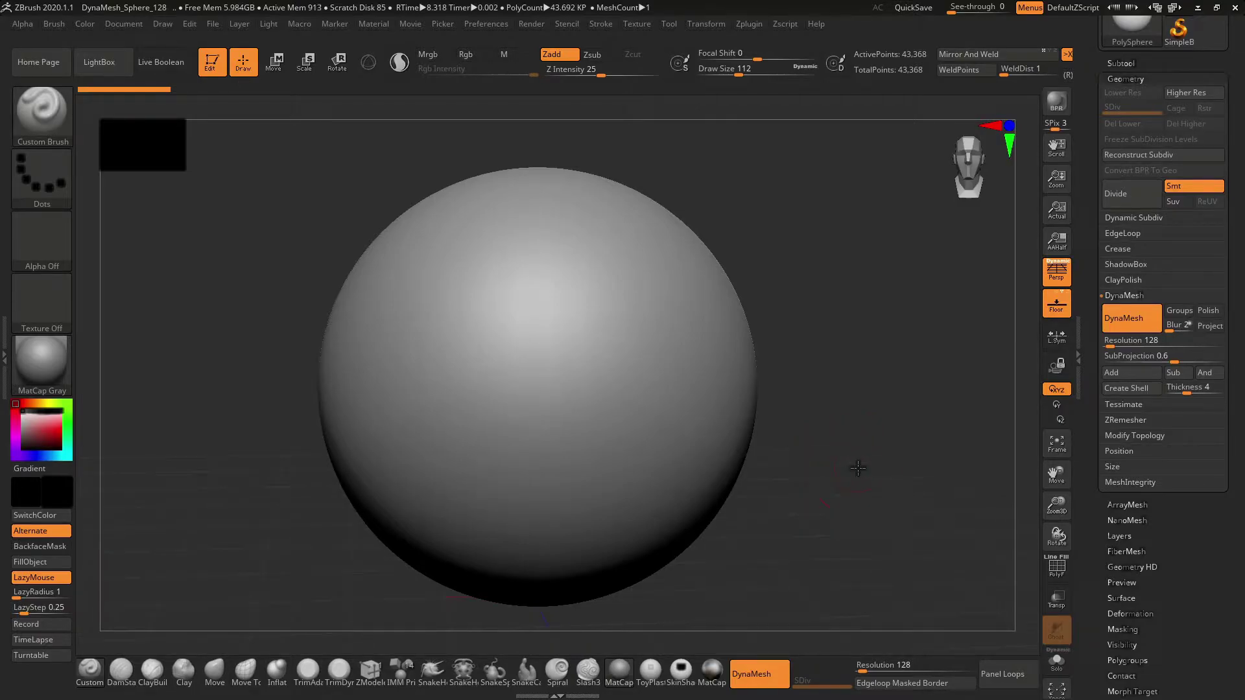
pyautogui.moveTo(857, 468)
pyautogui.keyDown('alt'); pyautogui.mouseDown()
pyautogui.moveTo(825, 445)
pyautogui.moveTo(840, 458)
pyautogui.mouseUp(); pyautogui.keyUp('alt')
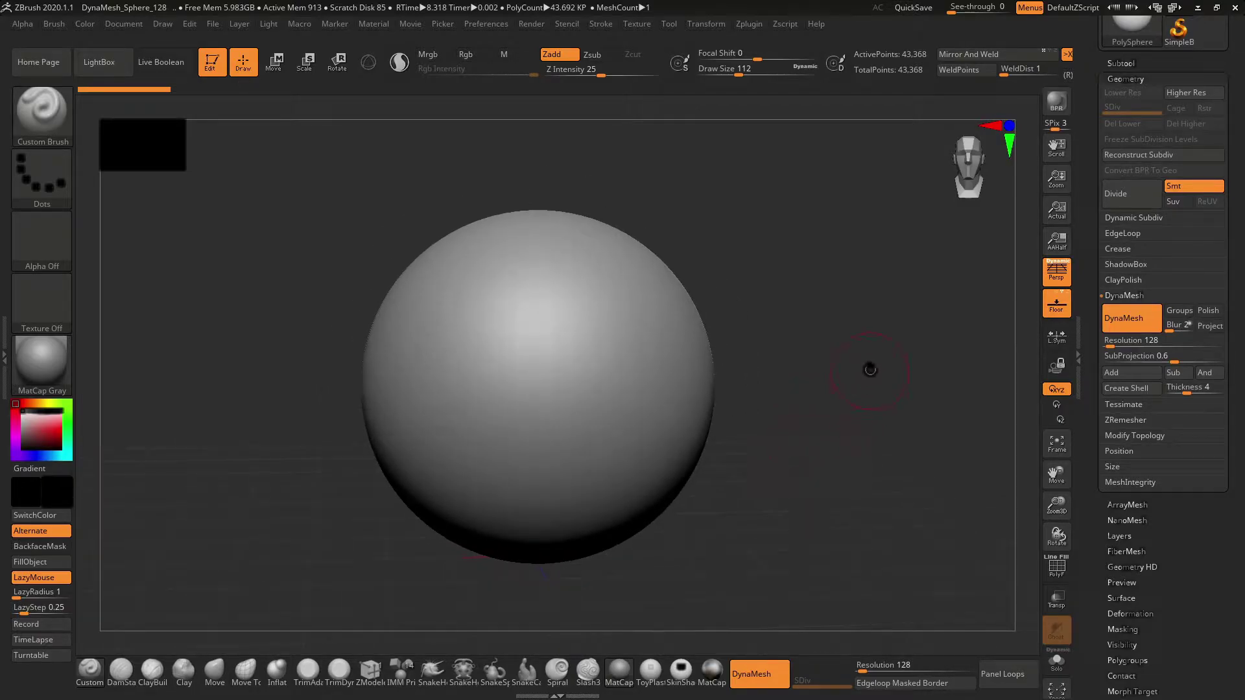
pyautogui.keyDown('alt'); pyautogui.moveTo(871, 369); pyautogui.dragTo(839, 347); pyautogui.keyUp('alt')
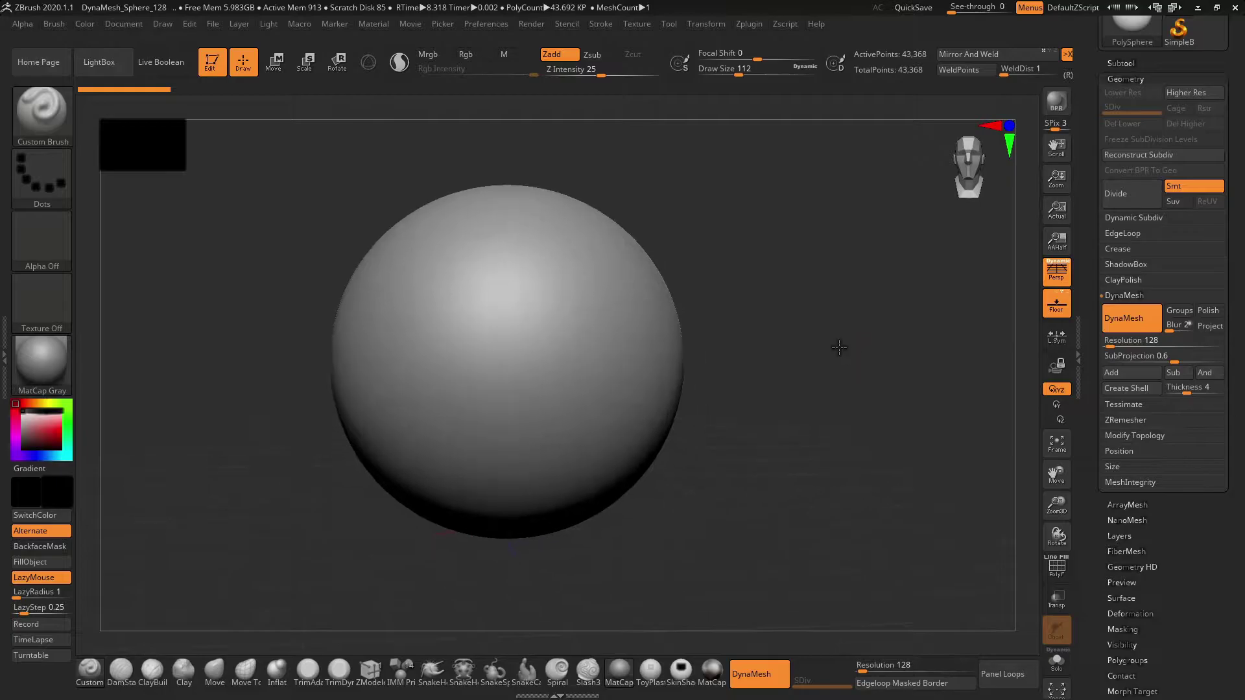
pyautogui.click(29, 117)
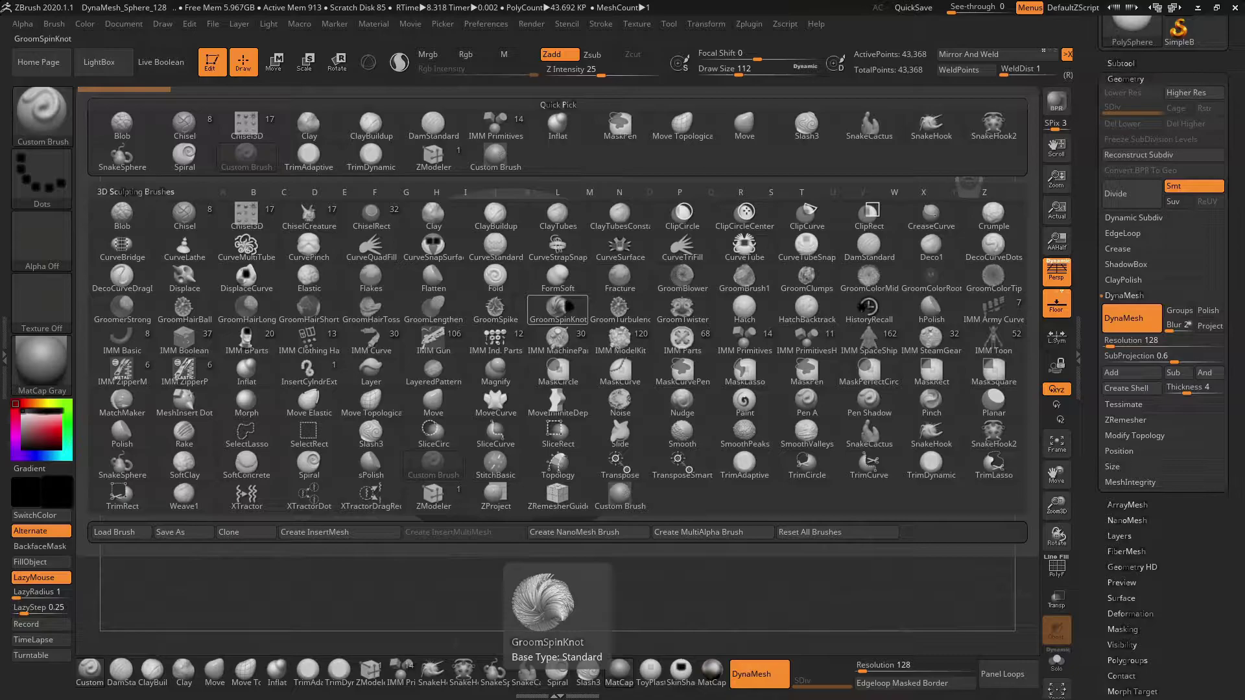
pyautogui.click(559, 307)
pyautogui.click(41, 116)
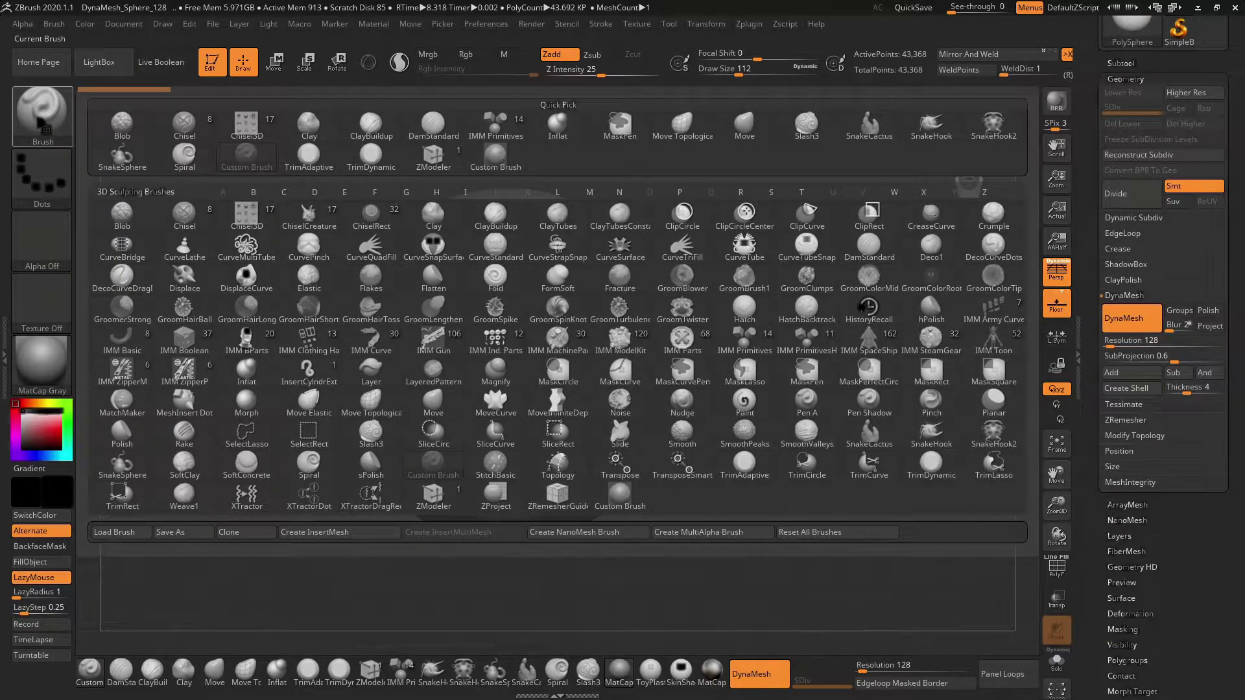
pyautogui.click(39, 121)
pyautogui.click(39, 117)
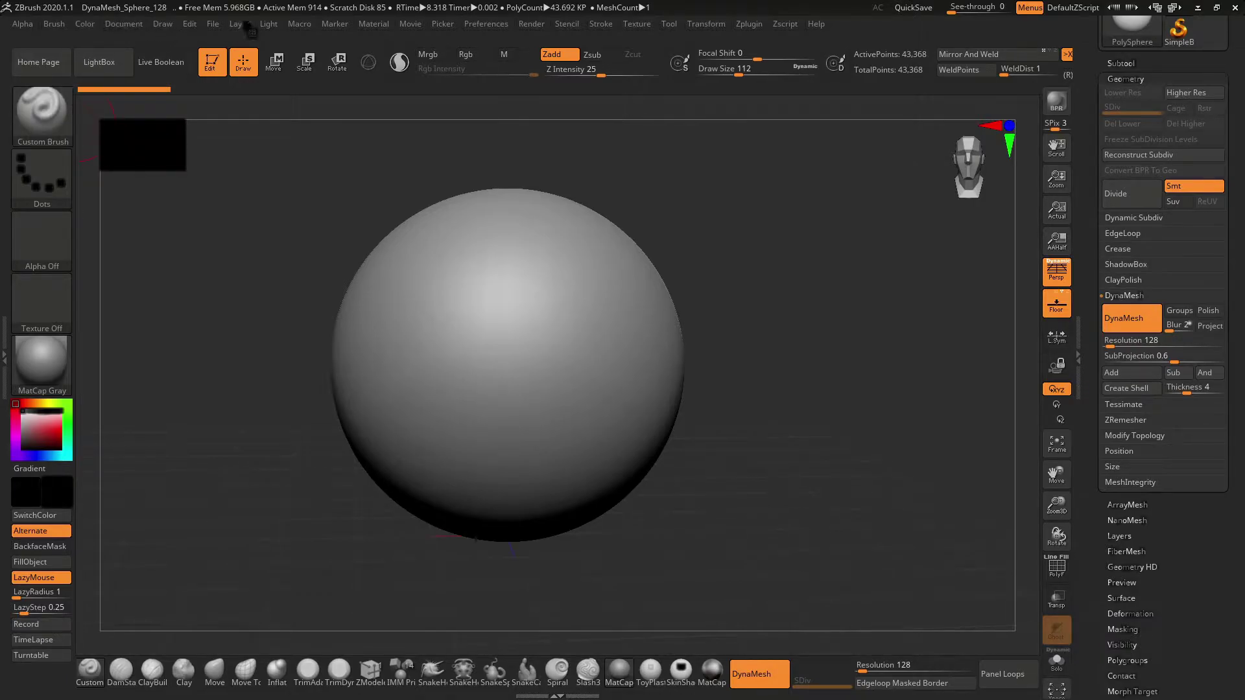
# - Dock the Brush palette beside the canvas and clone the current Custom Brush
pyautogui.click(55, 24)
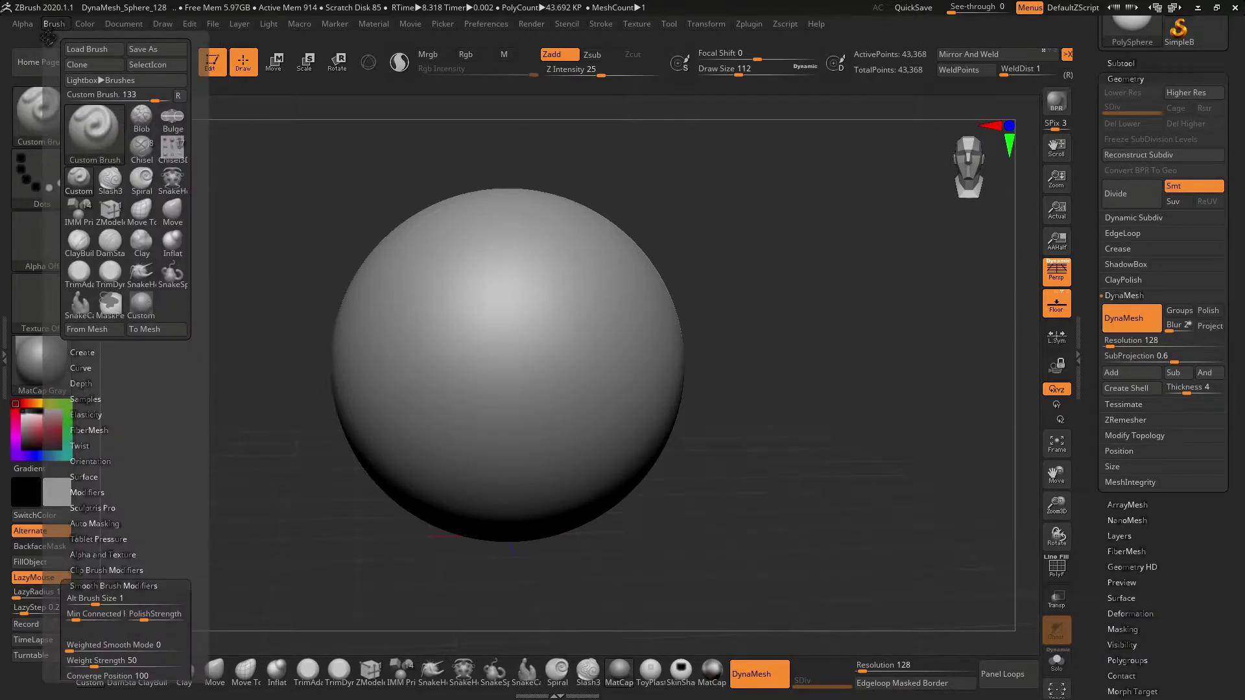
pyautogui.moveTo(49, 41); pyautogui.dragTo(5, 83)
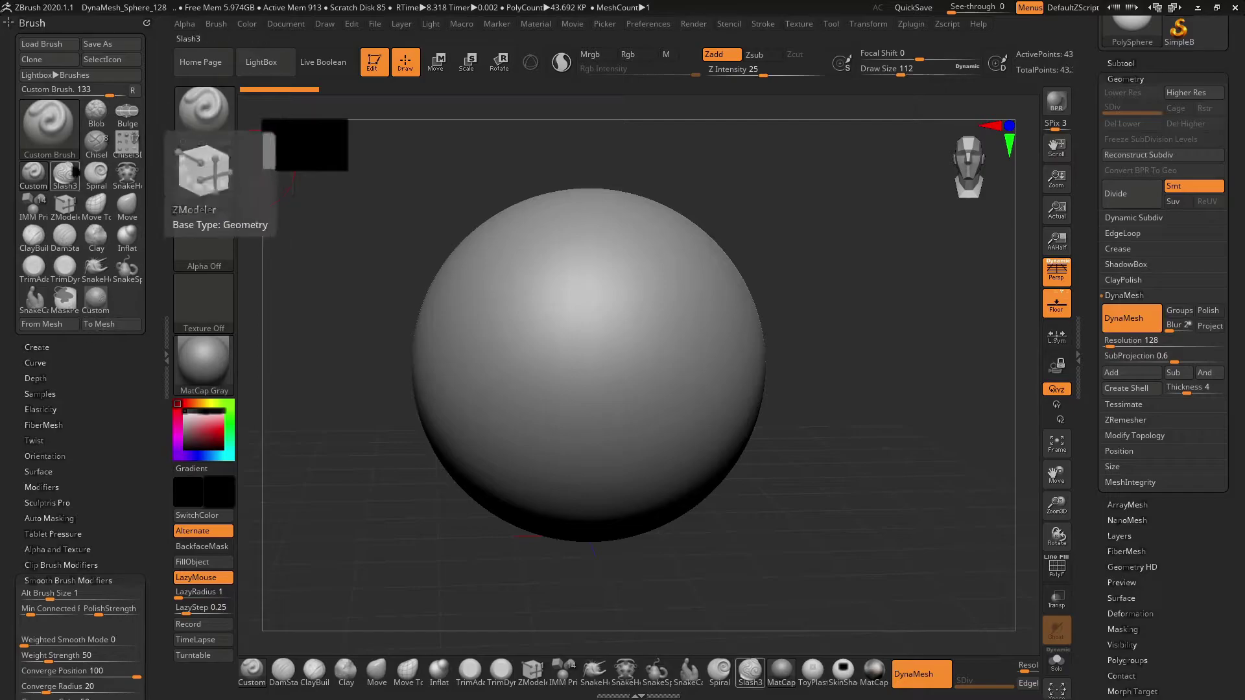
pyautogui.click(32, 60)
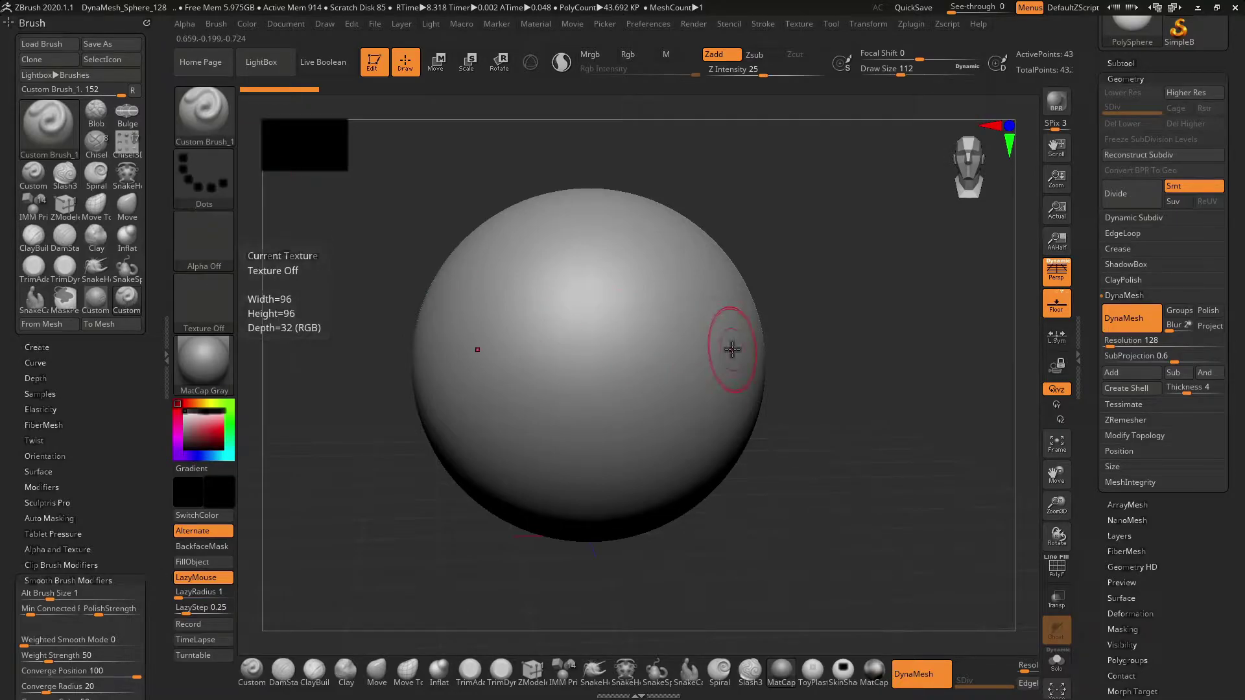
# - Preview the alf19 alpha, and switch to Chrome to view the Scale 7 skin alpha in Pixologic's Alpha Library
pyautogui.click(211, 247)
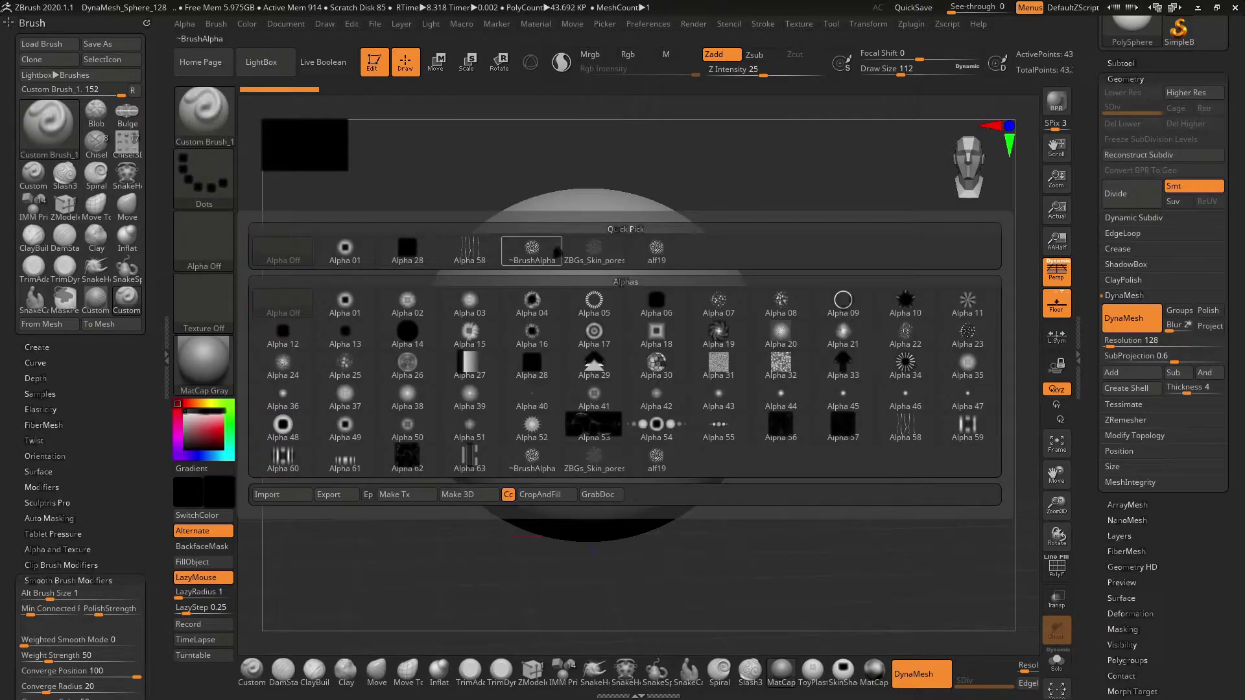
pyautogui.moveTo(679, 253)
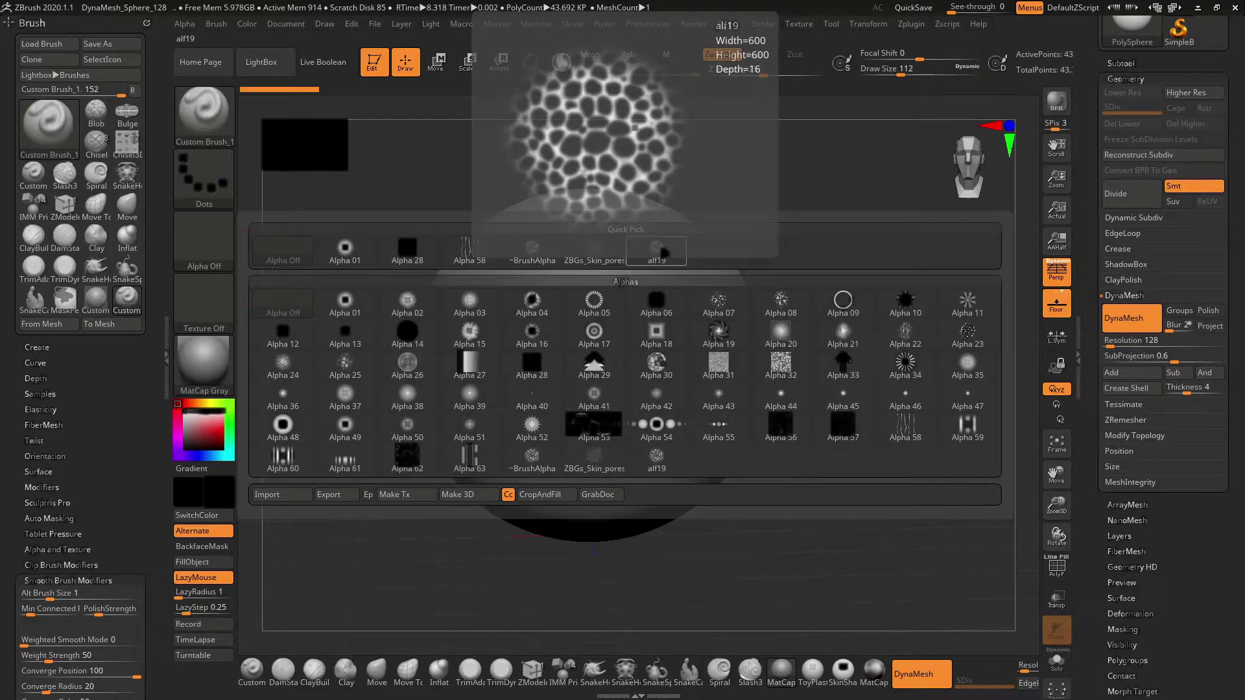
pyautogui.press('super+Tab')
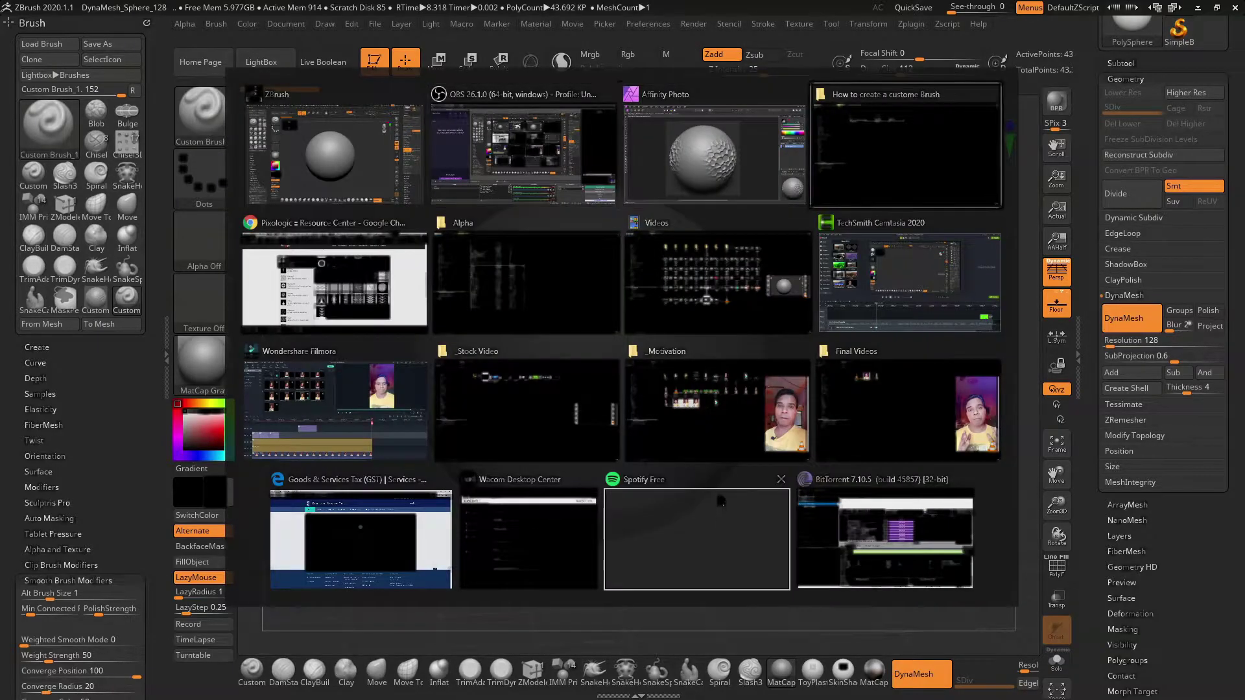
pyautogui.hotkey('alt', 'Tab')
pyautogui.scroll(-5, 664, 371)
pyautogui.scroll(7, 664, 371)
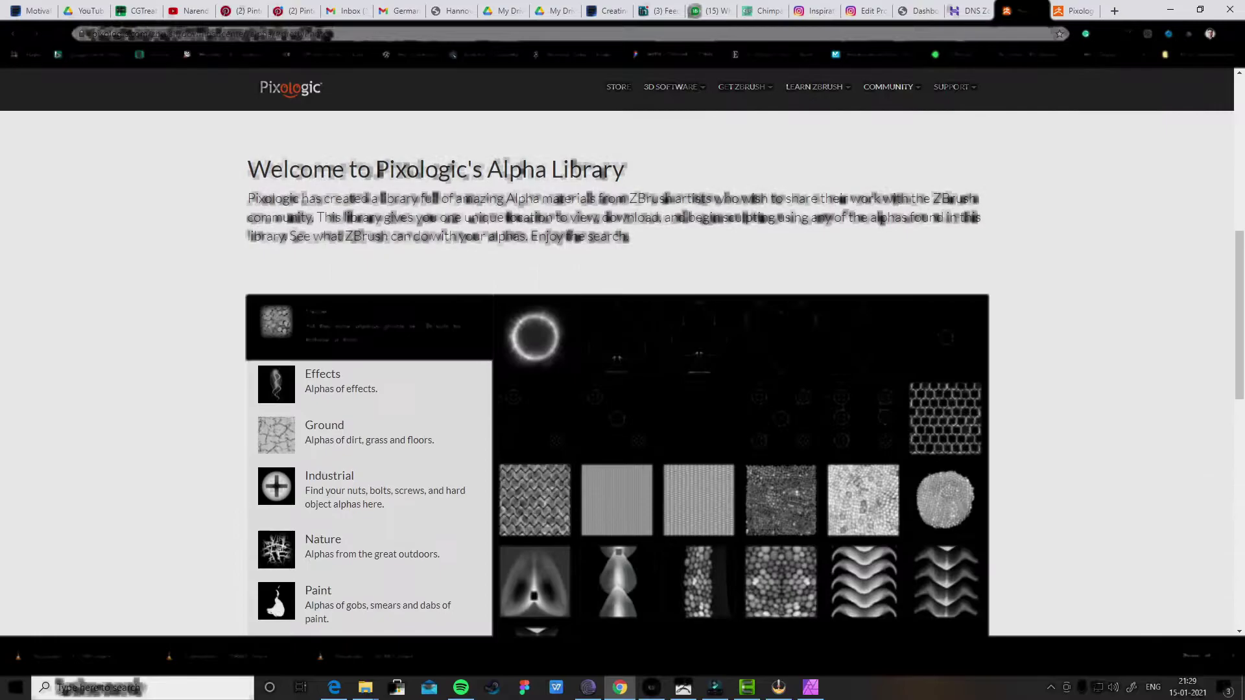
pyautogui.scroll(-4, 655, 448)
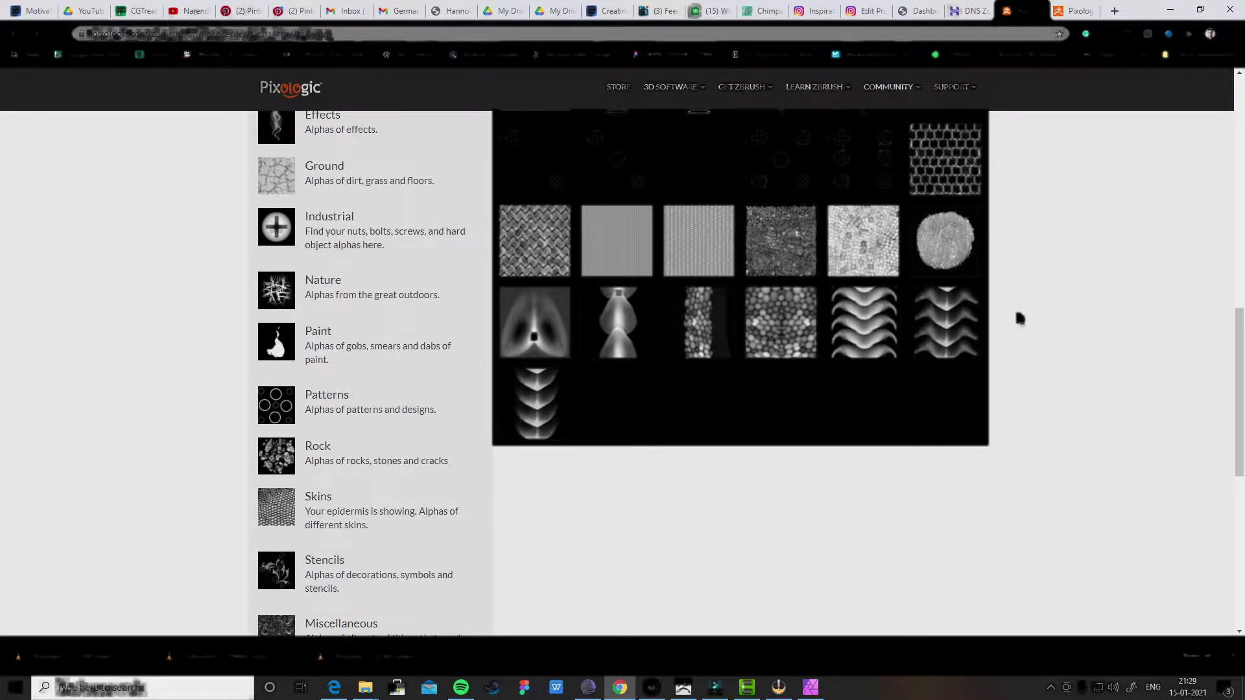
pyautogui.click(947, 325)
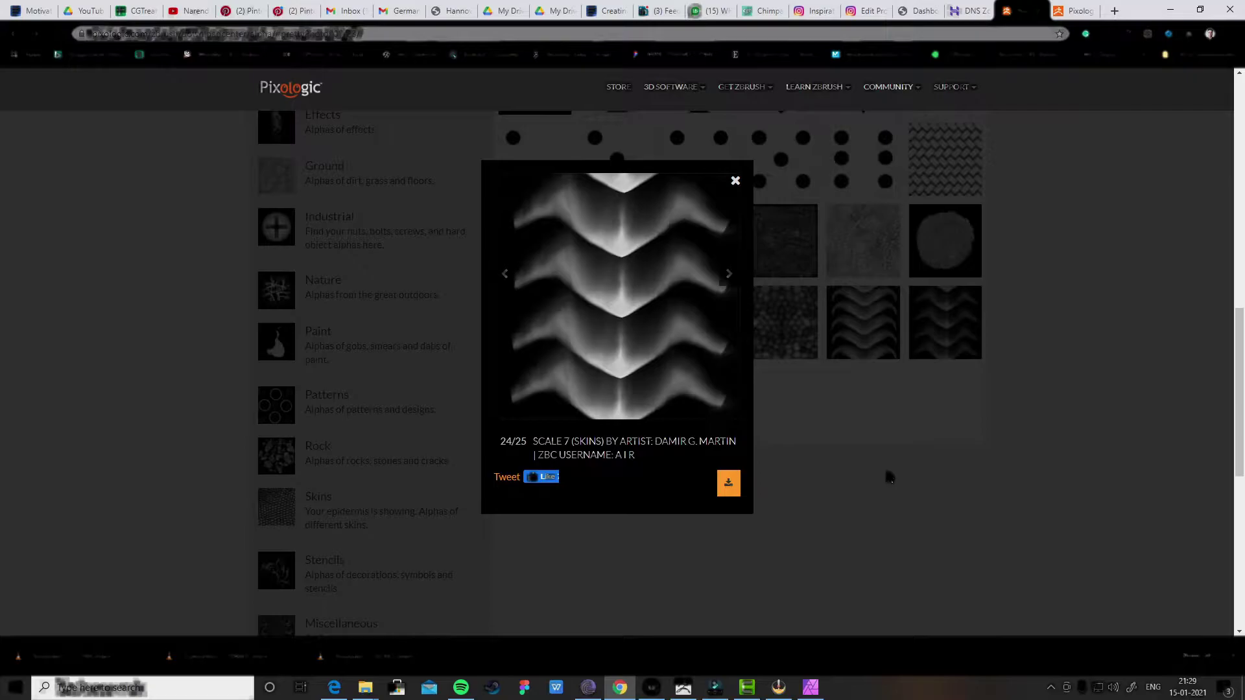
pyautogui.scroll(1, 860, 535)
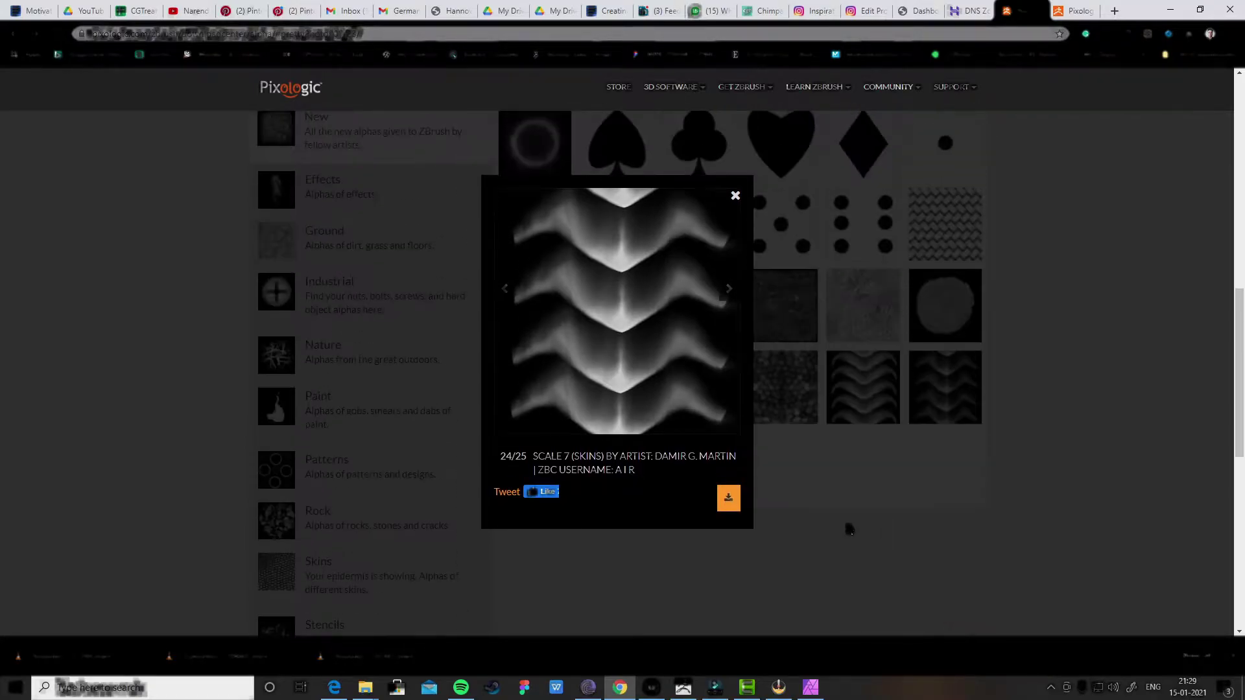
# - Check the "How to create a custome Brush" folder in File Explorer and return to ZBrush
pyautogui.hotkey('alt', 'Tab')
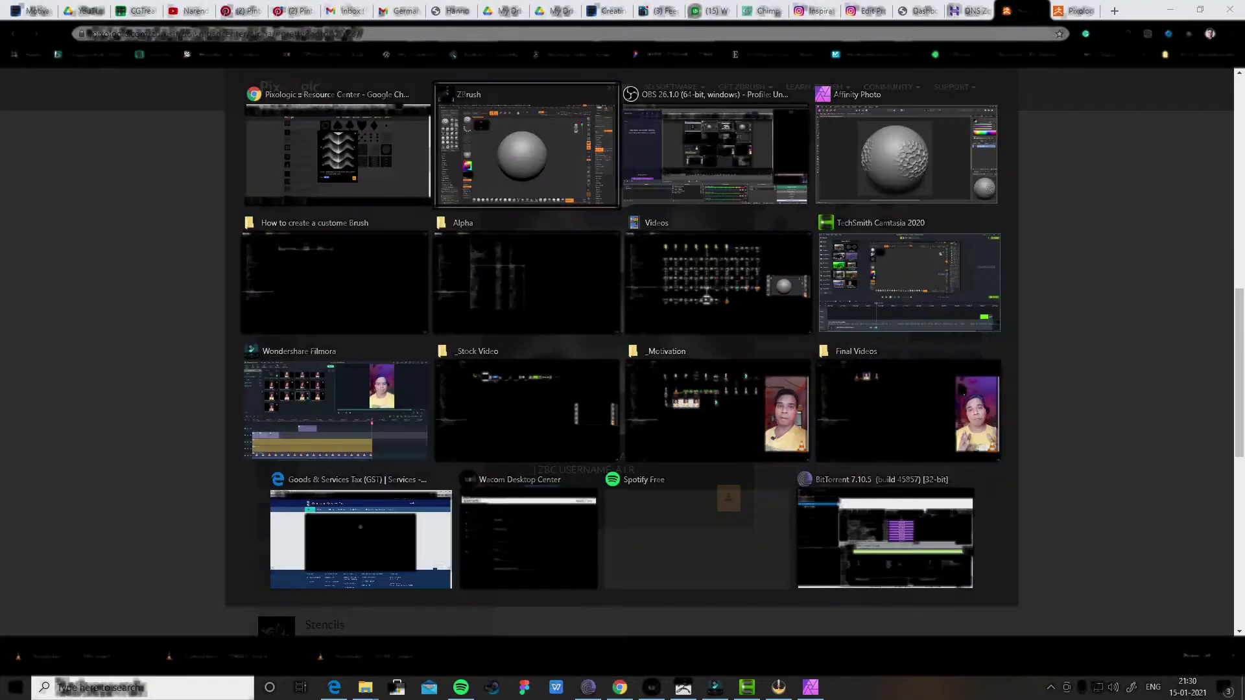
pyautogui.hotkey('alt', 'Tab')
pyautogui.hotkey('alt', 'Tab')
pyautogui.hotkey('alt', 'Tab')
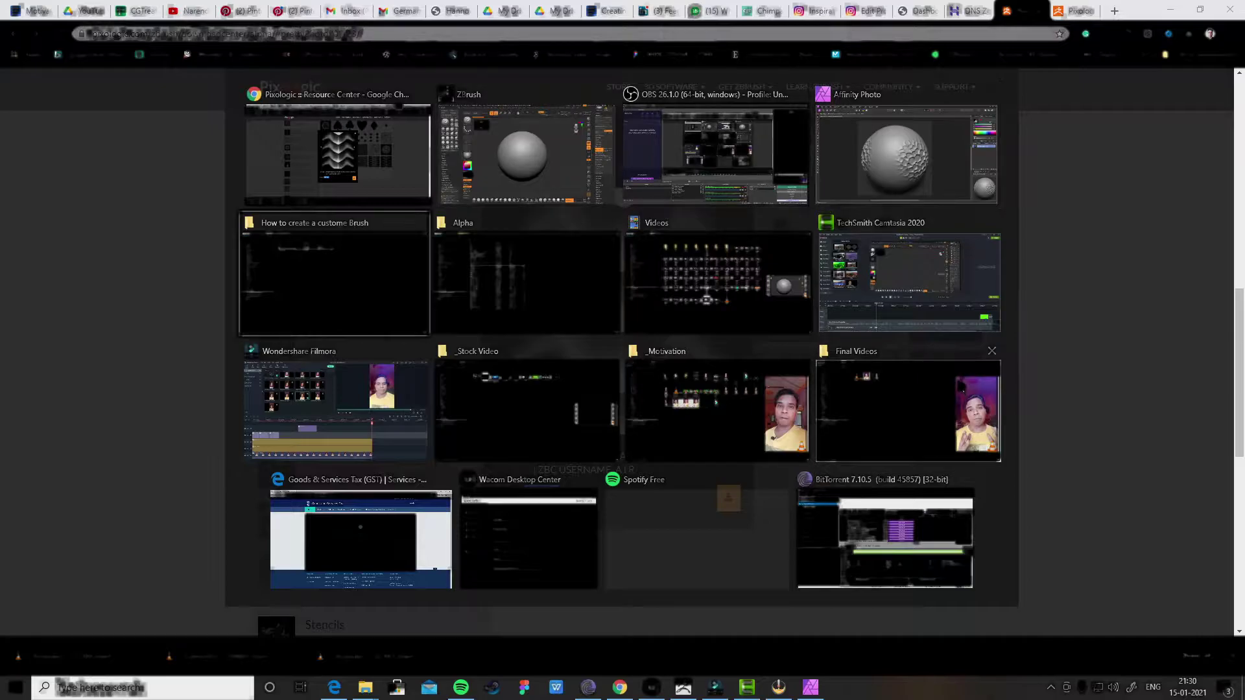
pyautogui.hotkey('alt', 'Tab')
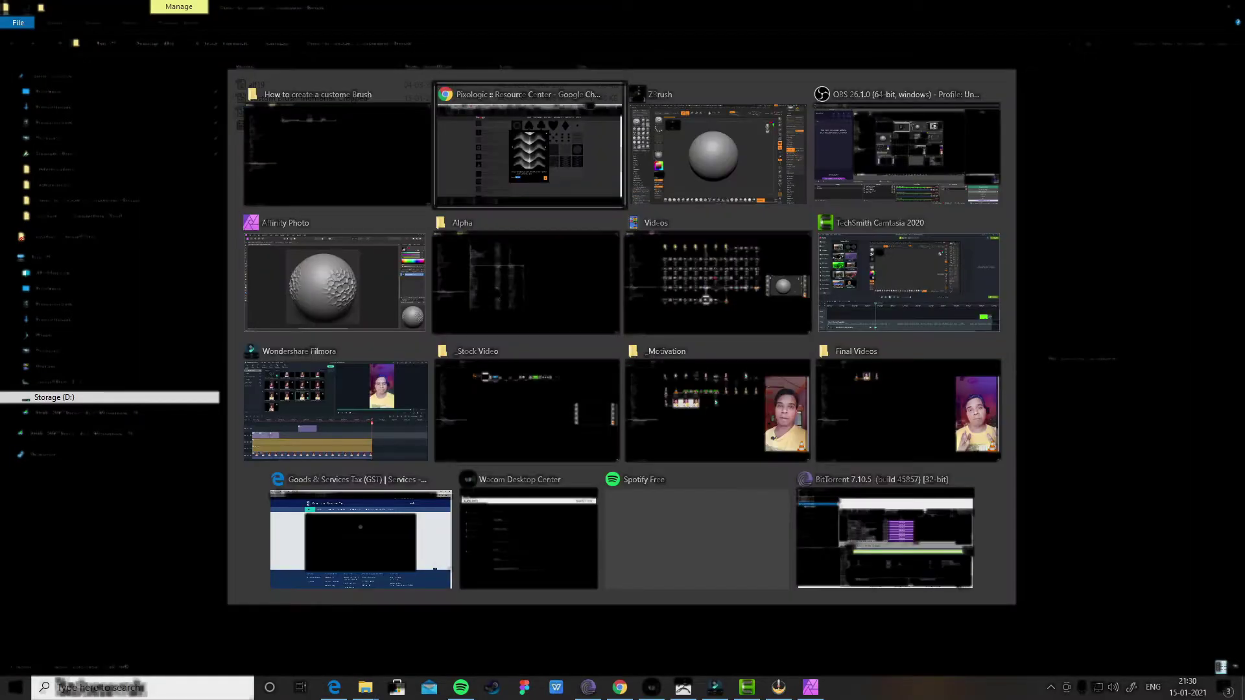
pyautogui.hotkey('alt', 'Tab')
# - Import the alf19 image file as the alpha for the cloned custom brush
pyautogui.click(198, 251)
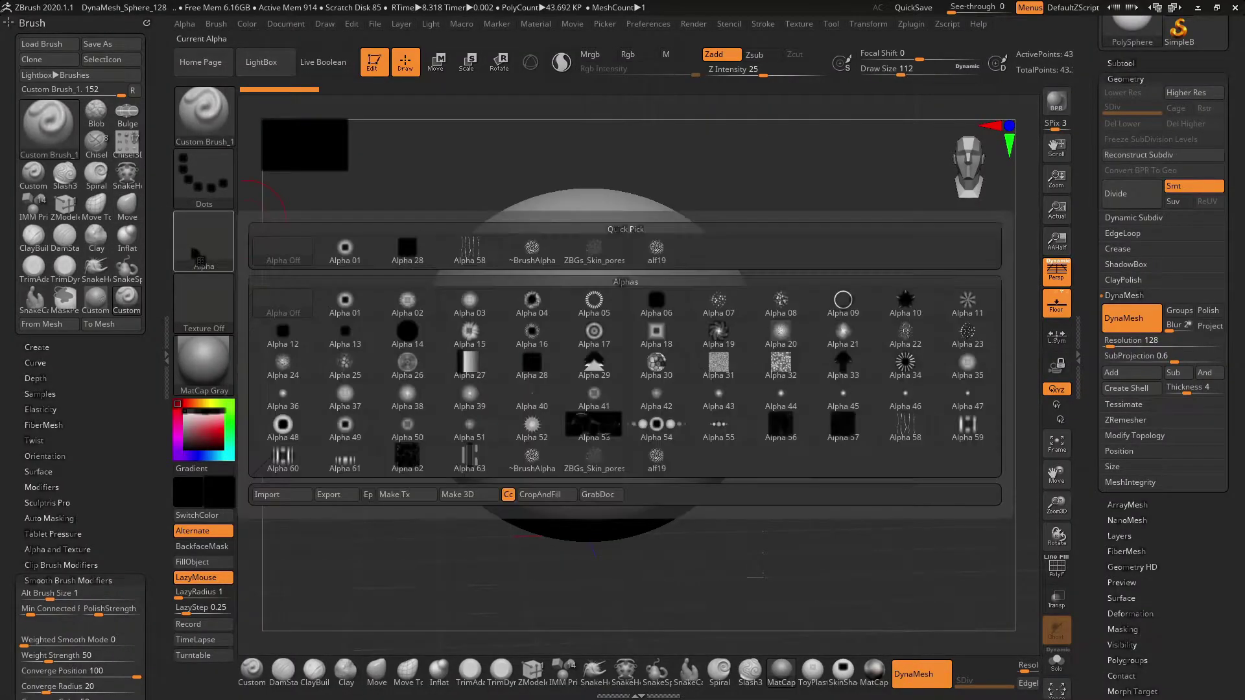
pyautogui.click(205, 247)
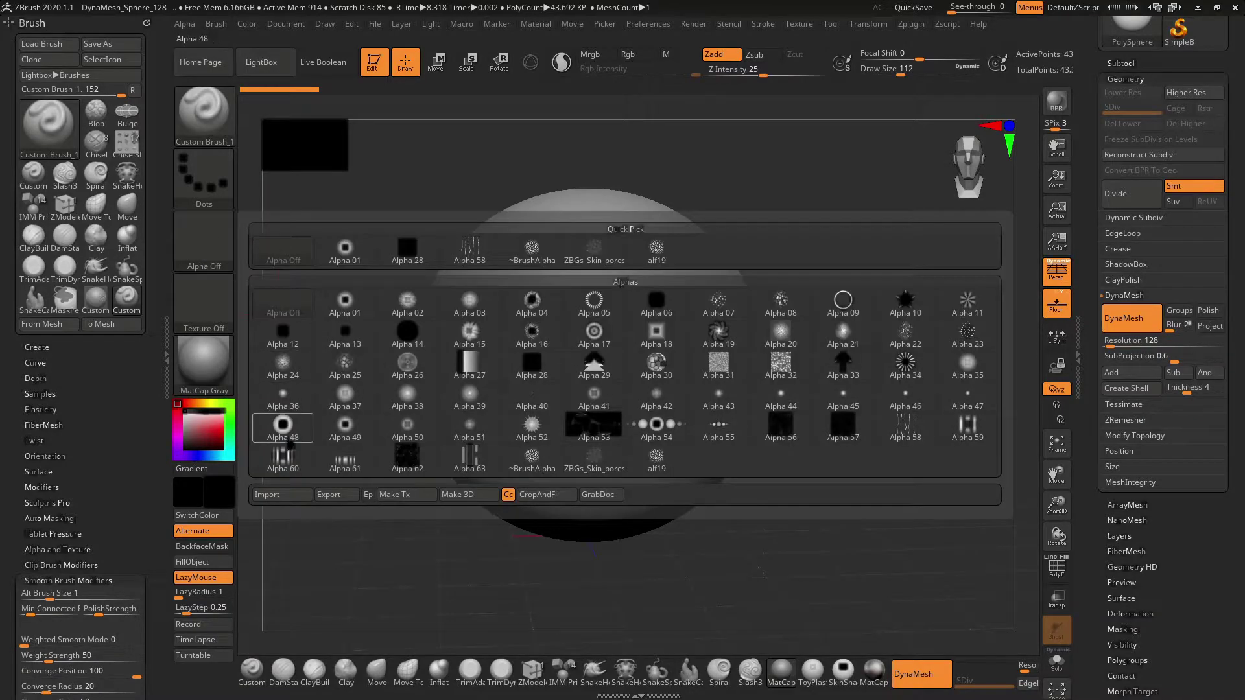
pyautogui.click(281, 494)
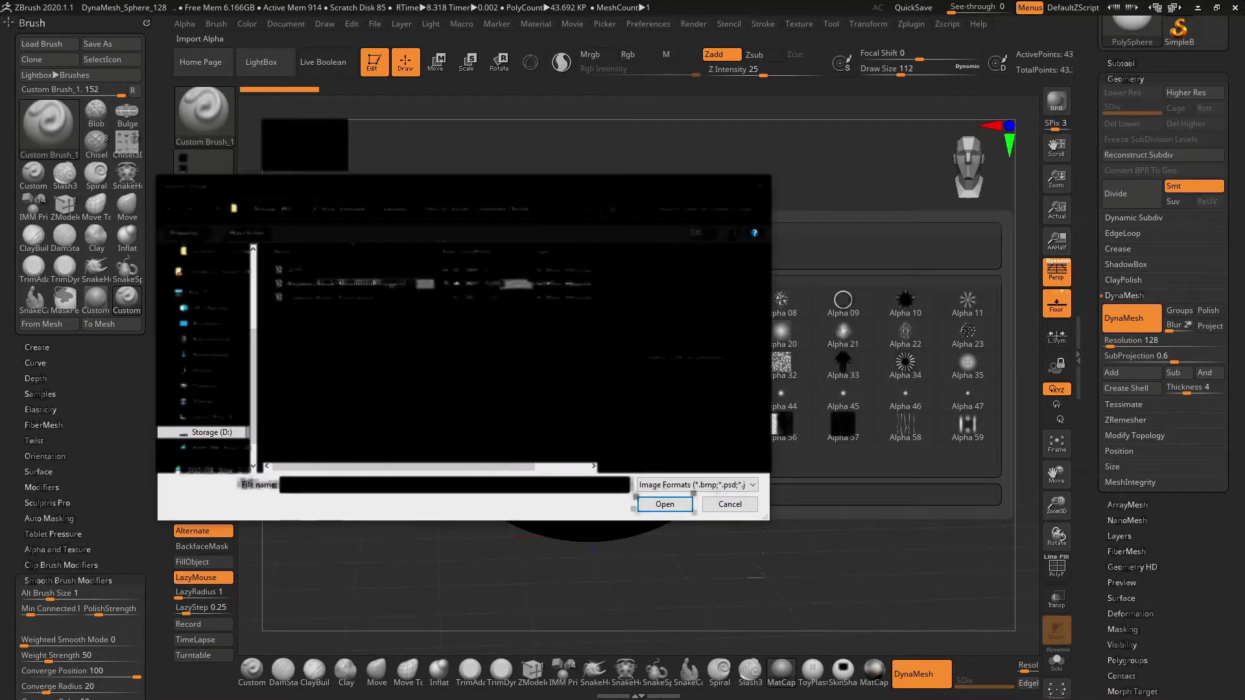
pyautogui.click(288, 271)
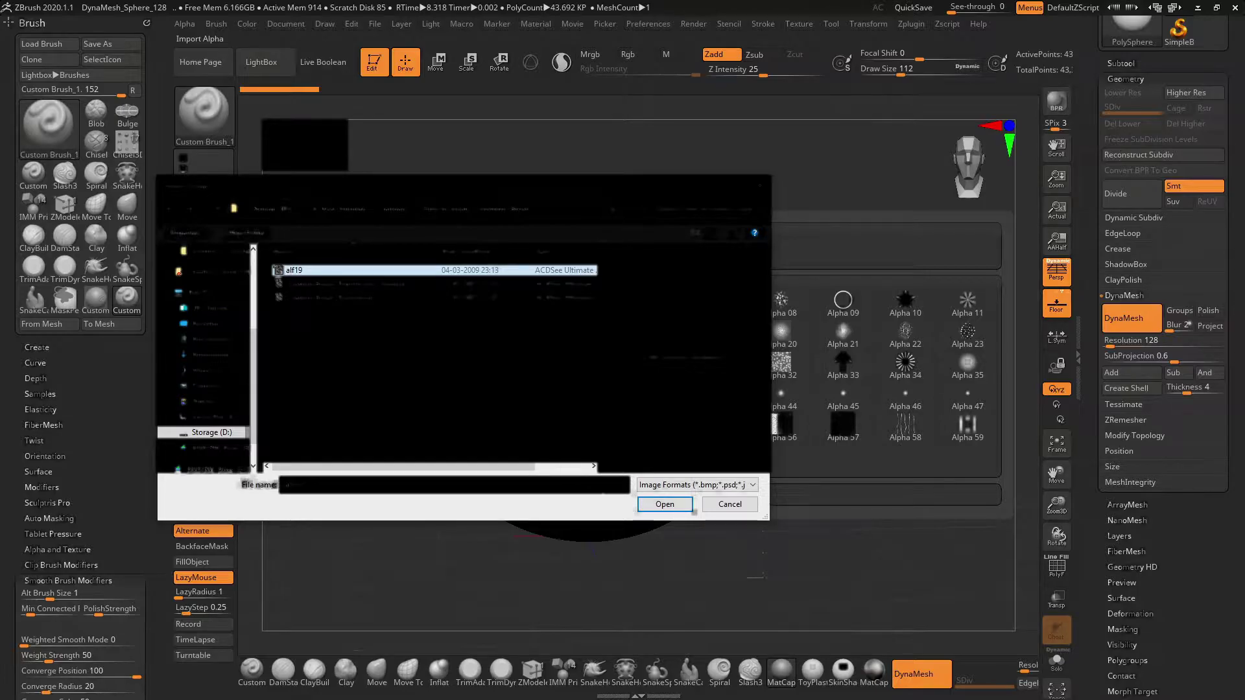
pyautogui.click(663, 504)
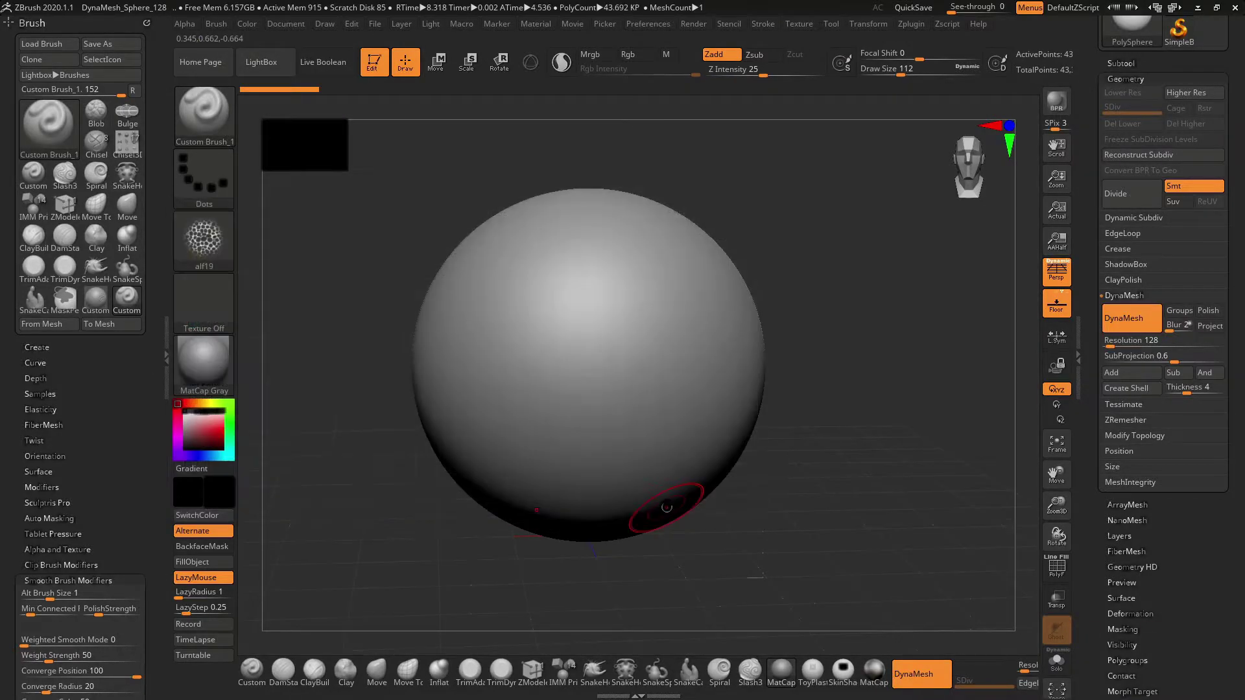
# - Try the alf19 brush with symmetrical strokes down the front of the sphere and inspect the texture
pyautogui.moveTo(689, 277)
pyautogui.mouseDown()
pyautogui.moveTo(673, 448)
pyautogui.moveTo(625, 250)
pyautogui.moveTo(717, 361)
pyautogui.mouseUp()
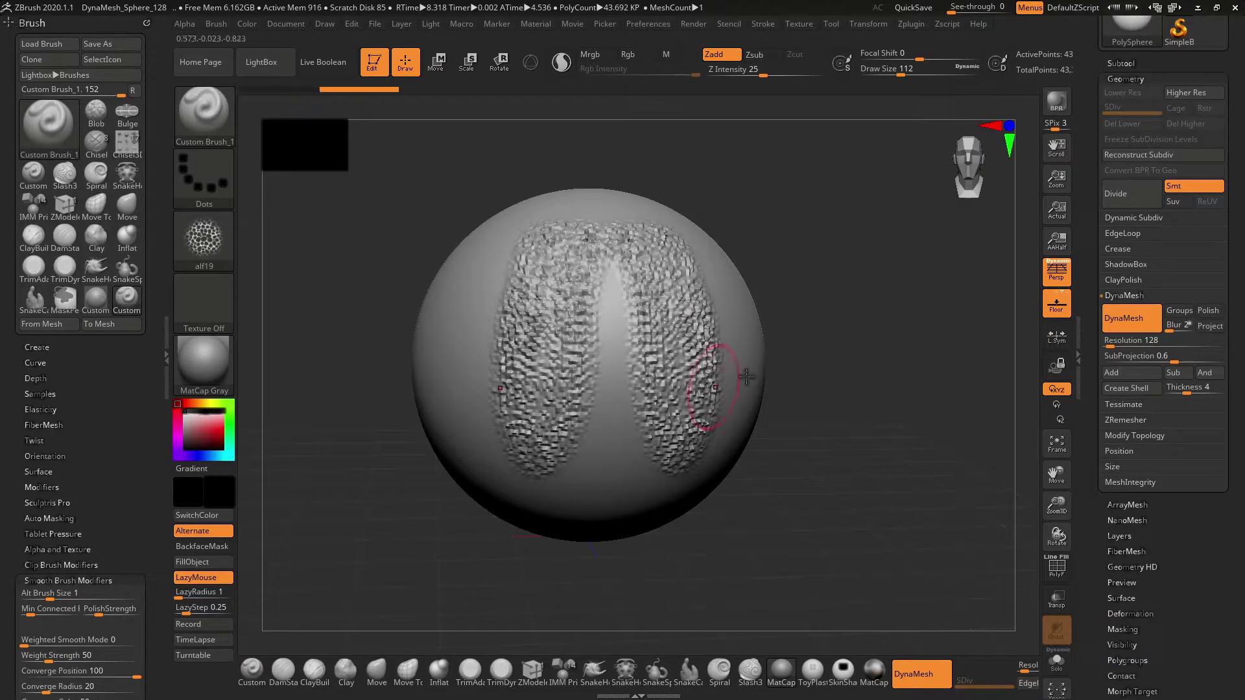
pyautogui.moveTo(835, 323)
pyautogui.keyDown('alt'); pyautogui.mouseDown()
pyautogui.moveTo(856, 367)
pyautogui.moveTo(823, 364)
pyautogui.moveTo(811, 315)
pyautogui.moveTo(835, 334)
pyautogui.moveTo(893, 267)
pyautogui.moveTo(873, 234)
pyautogui.moveTo(849, 228)
pyautogui.moveTo(892, 280)
pyautogui.mouseUp(); pyautogui.keyUp('alt')
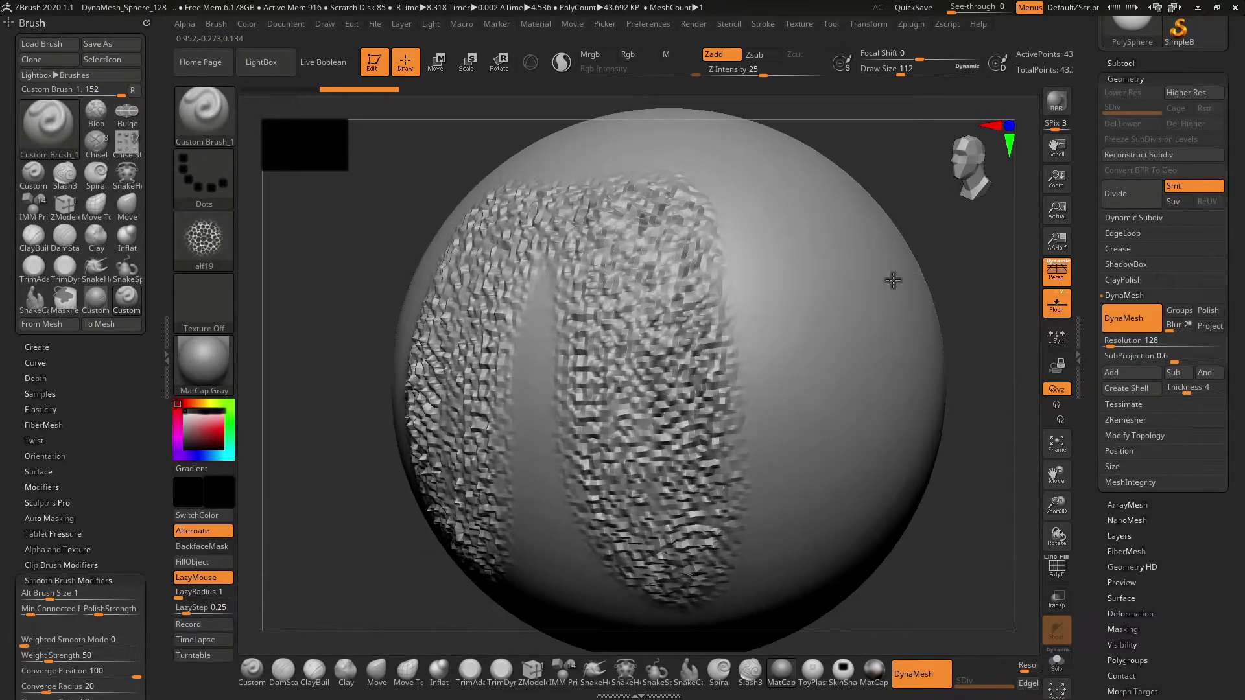
# - Subdivide the sphere to subdivision level 4, undoing the brush test made between the subdivisions
pyautogui.hotkey('ctrl', 'd')
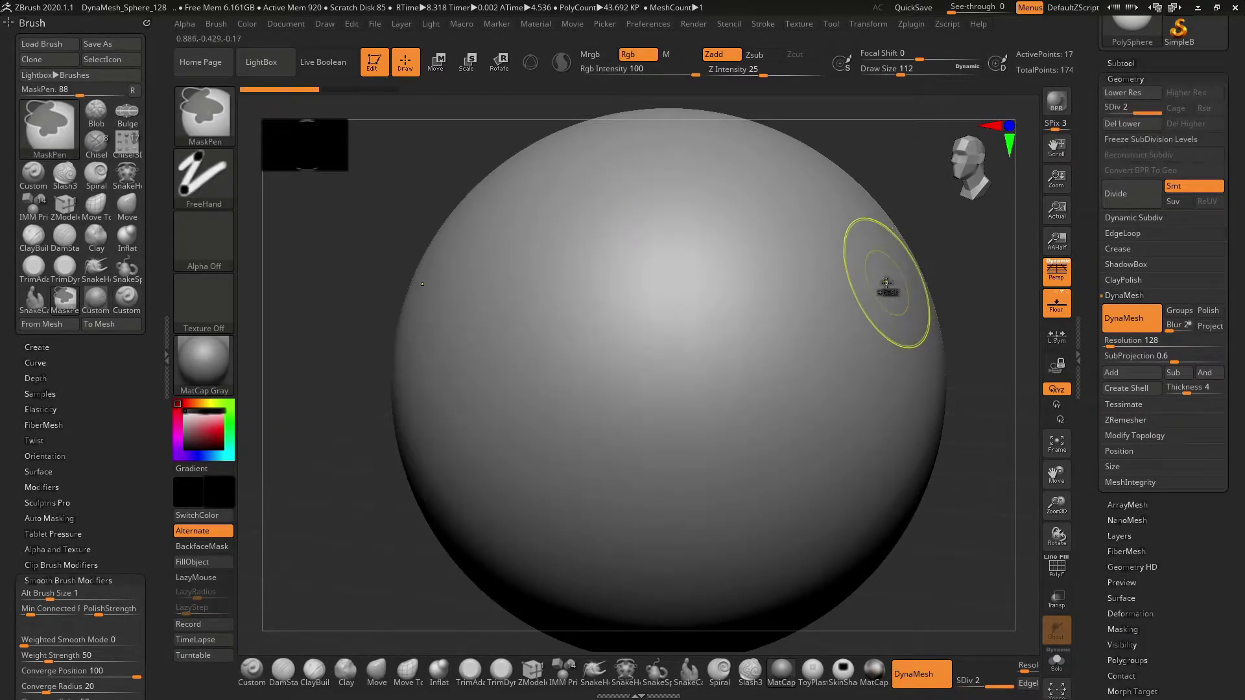
pyautogui.hotkey('ctrl', 'd')
pyautogui.keyDown('alt'); pyautogui.moveTo(958, 259); pyautogui.dragTo(907, 261); pyautogui.keyUp('alt')
pyautogui.moveTo(791, 254)
pyautogui.mouseDown()
pyautogui.moveTo(740, 328)
pyautogui.moveTo(706, 525)
pyautogui.mouseUp()
pyautogui.moveTo(931, 415)
pyautogui.keyDown('alt'); pyautogui.mouseDown()
pyautogui.moveTo(847, 437)
pyautogui.moveTo(897, 400)
pyautogui.moveTo(911, 412)
pyautogui.moveTo(784, 359)
pyautogui.moveTo(789, 344)
pyautogui.mouseUp(); pyautogui.keyUp('alt')
pyautogui.hotkey('ctrl', 'z')
pyautogui.hotkey('ctrl', 'd')
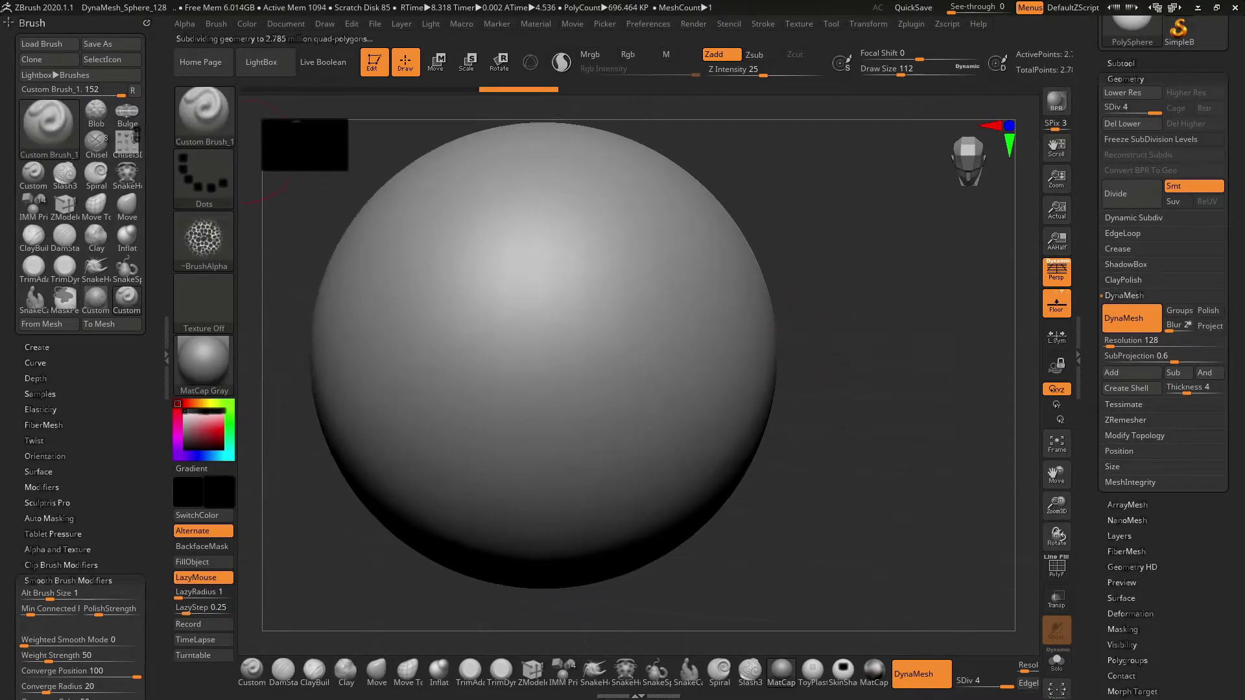
# - Undo a Dots test stroke on the sphere and set the brush's stroke type to Spray
pyautogui.moveTo(561, 214)
pyautogui.mouseDown()
pyautogui.moveTo(626, 421)
pyautogui.moveTo(623, 558)
pyautogui.moveTo(687, 480)
pyautogui.moveTo(668, 278)
pyautogui.mouseUp()
pyautogui.hotkey('ctrl', 'z')
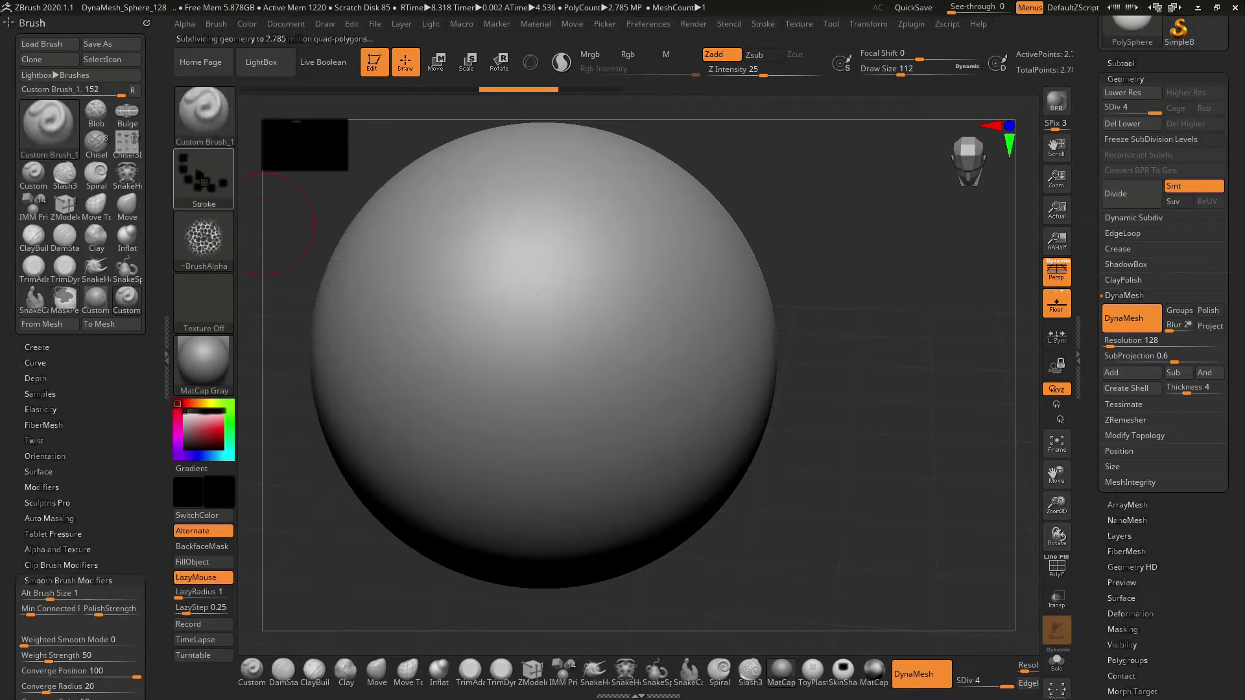
pyautogui.click(204, 178)
pyautogui.click(520, 188)
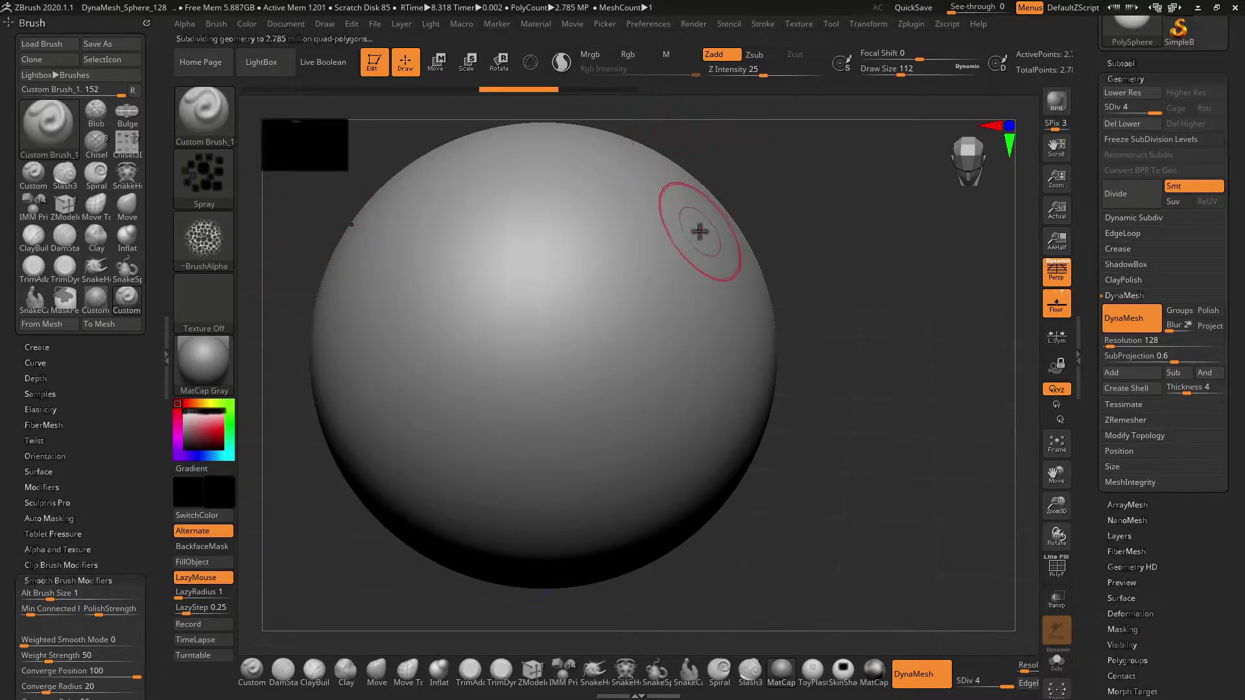
# - Try a long Spray stroke of the scale alpha down the sphere's side and undo it
pyautogui.moveTo(701, 233)
pyautogui.mouseDown()
pyautogui.moveTo(661, 305)
pyautogui.moveTo(655, 389)
pyautogui.moveTo(668, 436)
pyautogui.moveTo(655, 512)
pyautogui.mouseUp()
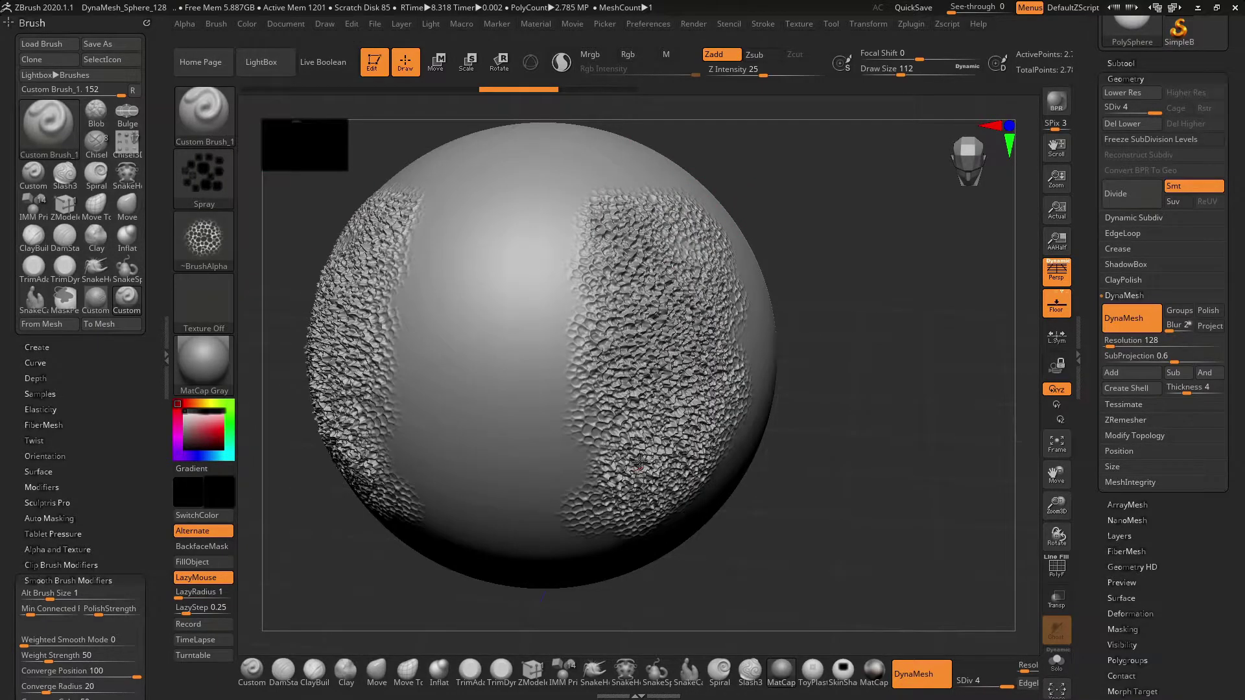
pyautogui.moveTo(862, 298)
pyautogui.mouseDown()
pyautogui.moveTo(805, 240)
pyautogui.moveTo(809, 228)
pyautogui.moveTo(830, 256)
pyautogui.mouseUp()
pyautogui.press('ctrl')
pyautogui.hotkey('ctrl', 'z')
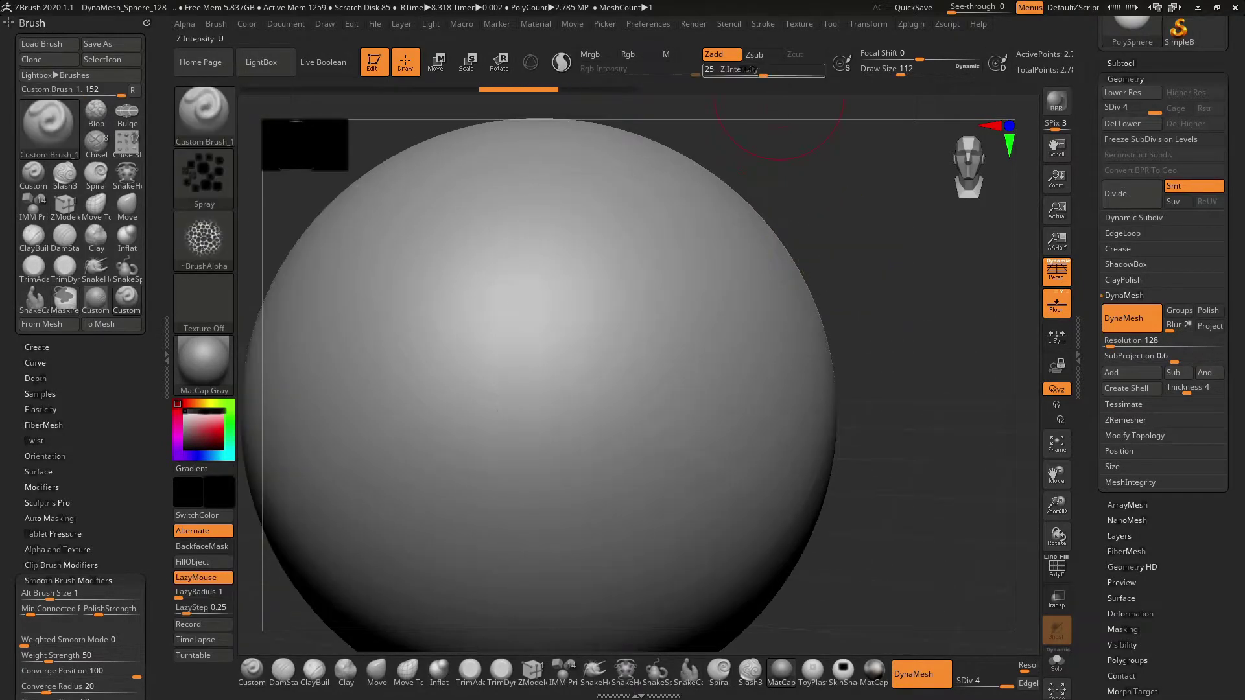
# - Try a Spray stroke on the sphere with Z Intensity set to 10 and undo it
pyautogui.moveTo(757, 74); pyautogui.dragTo(754, 75)
pyautogui.press('Return')
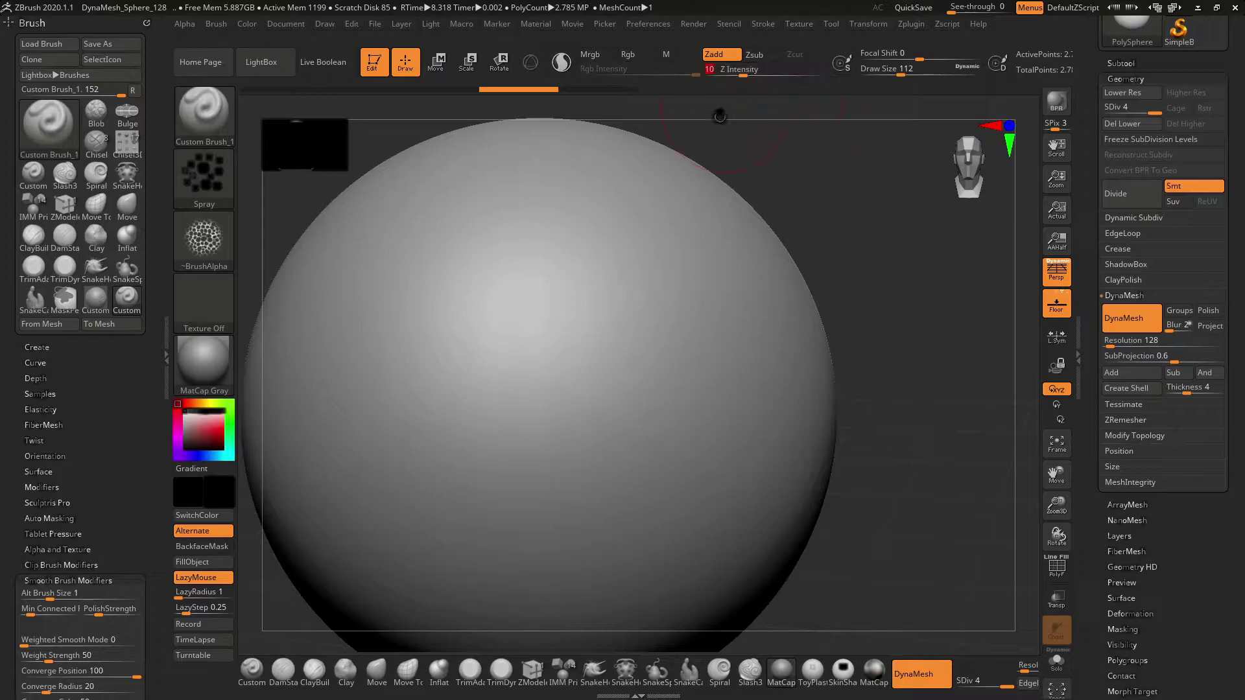
pyautogui.moveTo(675, 279); pyautogui.dragTo(656, 422)
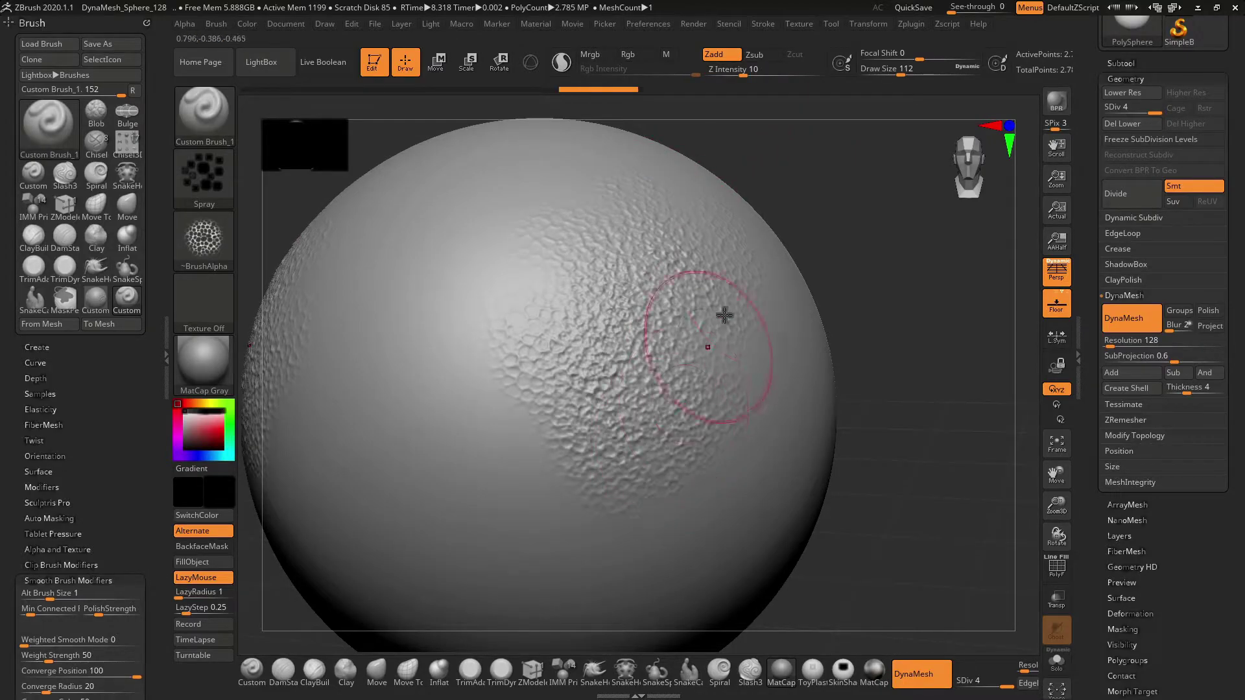
pyautogui.hotkey('ctrl', 'z')
# - Set the brush's Z Intensity to 20 and spray the scale texture over the sphere's upper side
pyautogui.click(752, 69)
pyautogui.write('20')
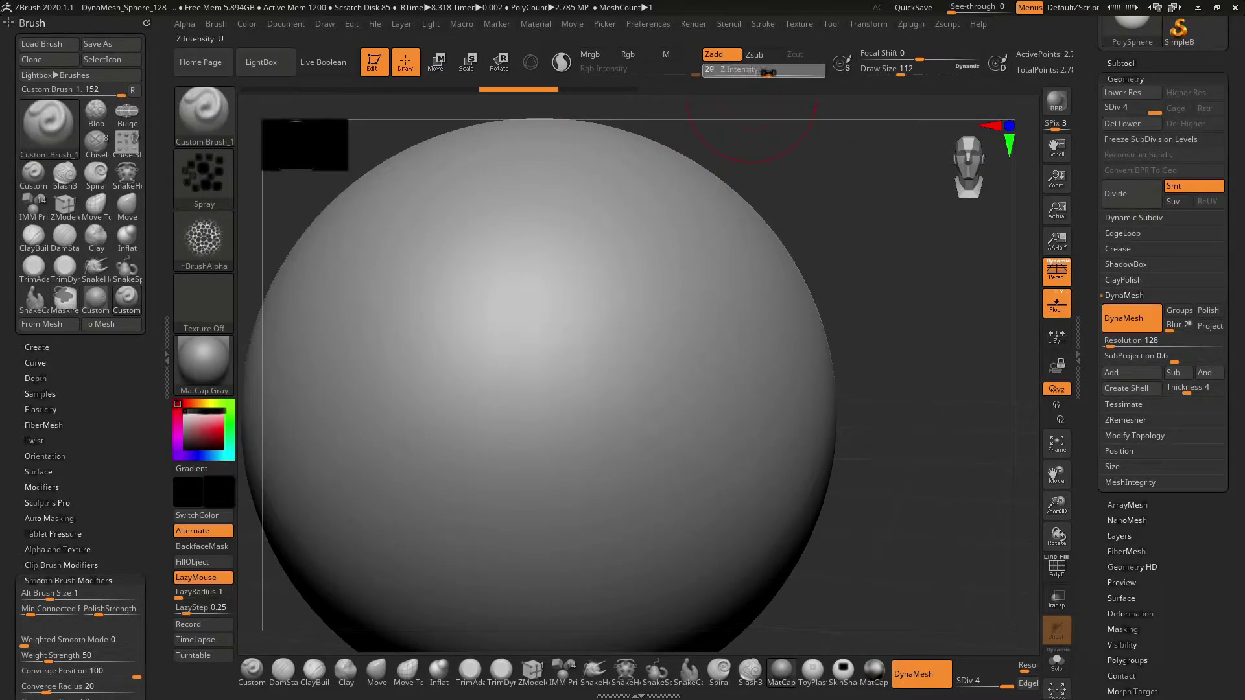
pyautogui.press('Return')
pyautogui.moveTo(669, 236); pyautogui.dragTo(570, 428)
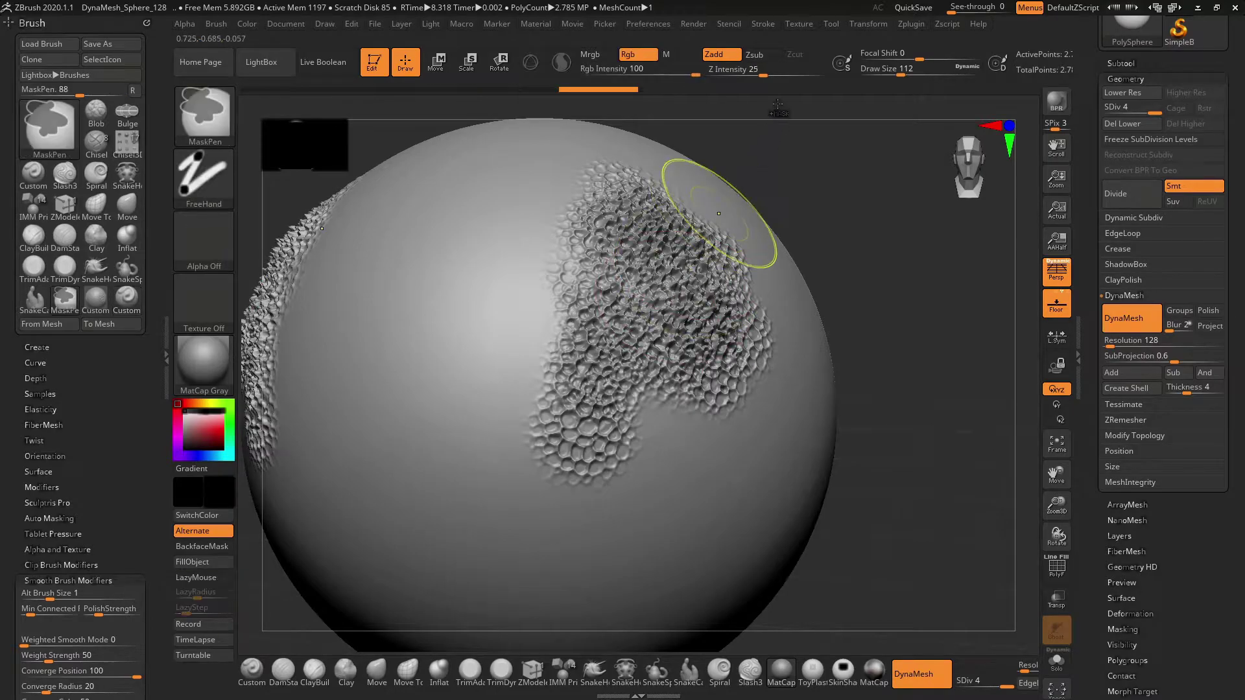
# - Undo the last spray stroke, try Spray strokes over the sphere with Z Intensity set to 17, and undo them
pyautogui.hotkey('ctrl', 'z')
pyautogui.click(753, 70)
pyautogui.write('17')
pyautogui.moveTo(711, 210)
pyautogui.mouseDown()
pyautogui.moveTo(685, 297)
pyautogui.moveTo(683, 463)
pyautogui.moveTo(689, 454)
pyautogui.mouseUp()
pyautogui.moveTo(884, 305)
pyautogui.keyDown('alt'); pyautogui.mouseDown()
pyautogui.moveTo(915, 226)
pyautogui.moveTo(887, 274)
pyautogui.mouseUp(); pyautogui.keyUp('alt')
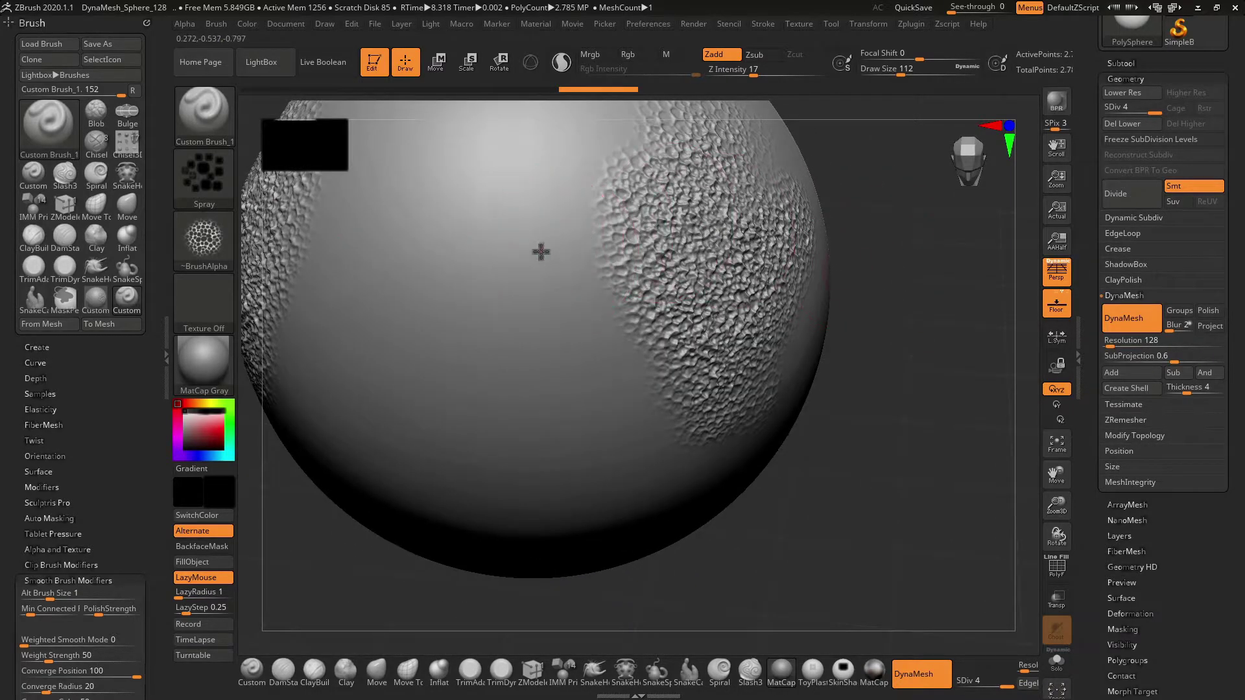
pyautogui.moveTo(541, 251)
pyautogui.mouseDown()
pyautogui.moveTo(537, 318)
pyautogui.moveTo(564, 339)
pyautogui.mouseUp()
pyautogui.moveTo(918, 446)
pyautogui.mouseDown()
pyautogui.moveTo(870, 431)
pyautogui.moveTo(876, 397)
pyautogui.mouseUp()
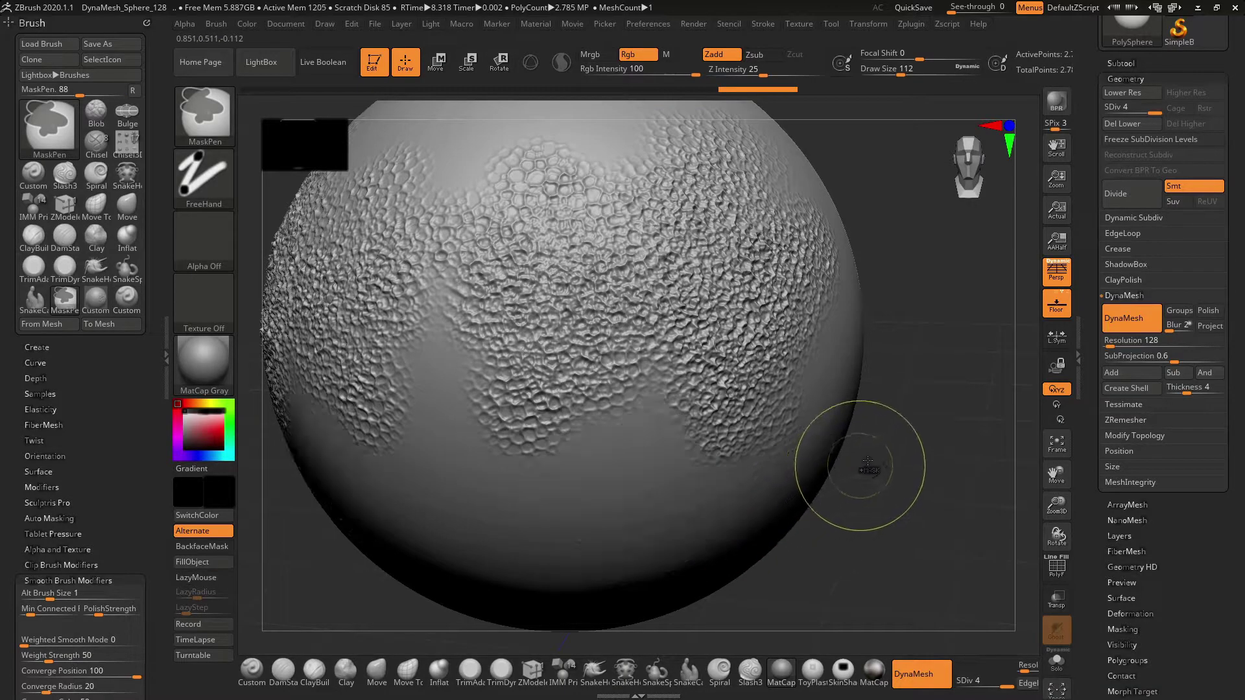
pyautogui.hotkey('ctrl', 'z')
pyautogui.hotkey('ctrl', 'z')
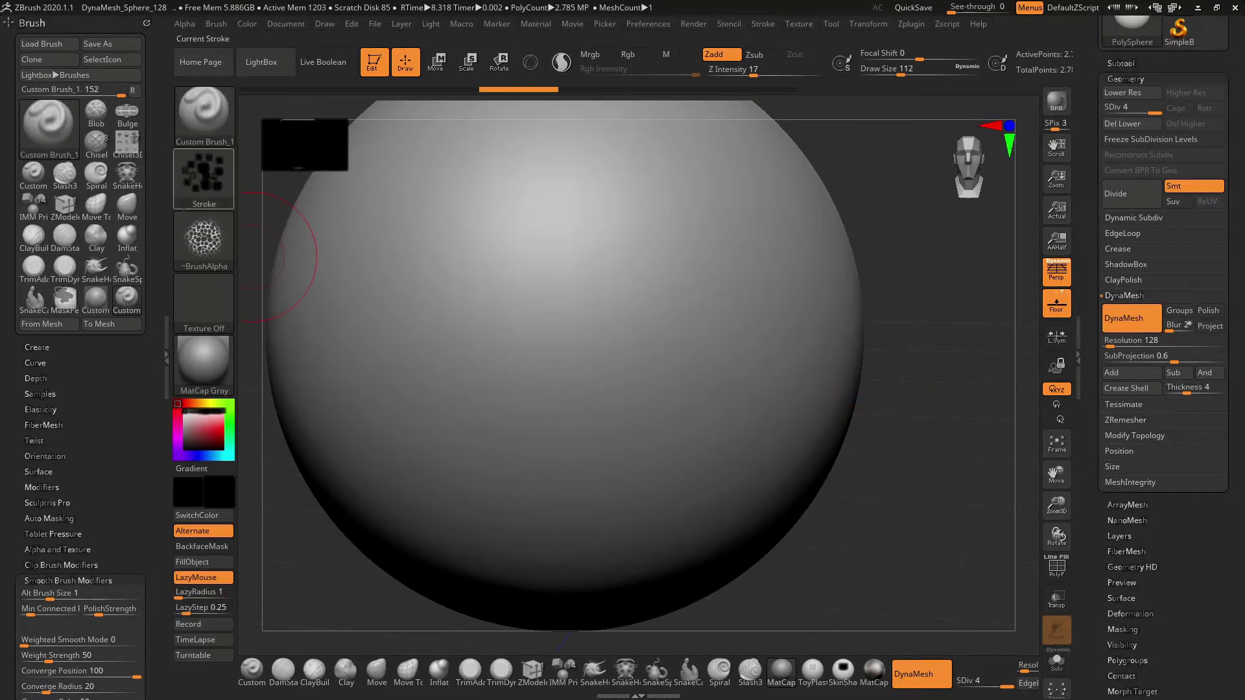
# - Set the brush's stroke type to DragRect, try one large scale patch on the sphere's side, and undo it
pyautogui.click(207, 179)
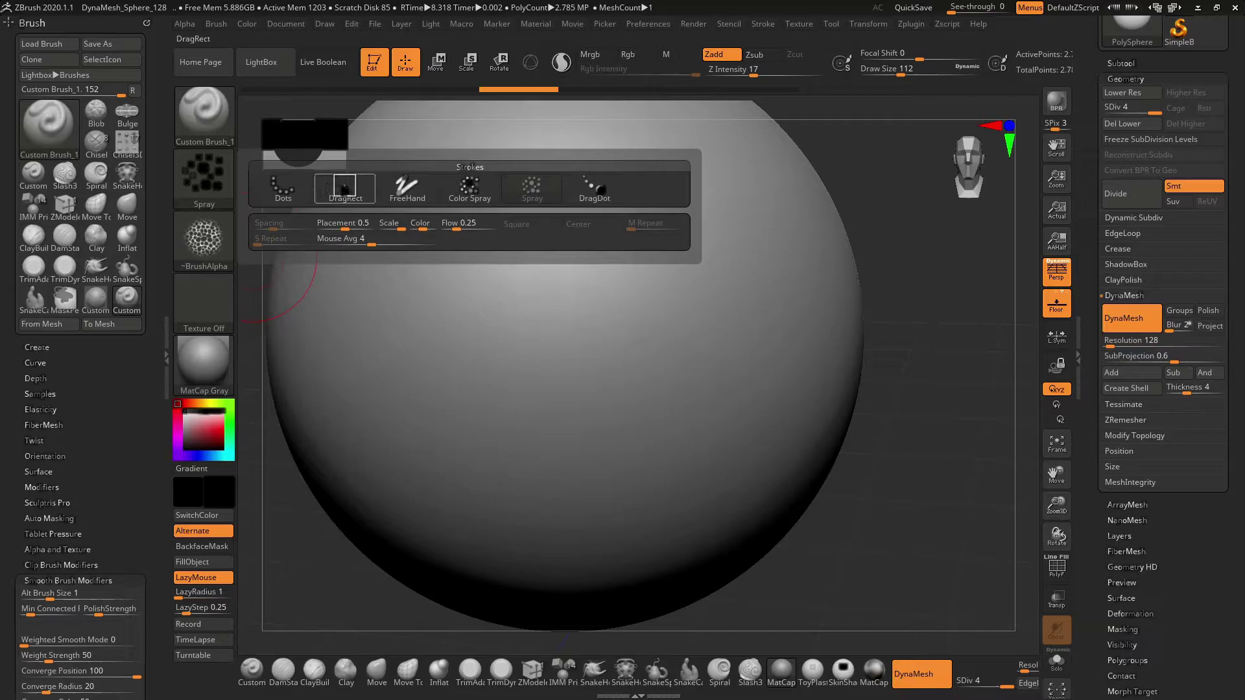
pyautogui.moveTo(344, 186); pyautogui.dragTo(468, 319)
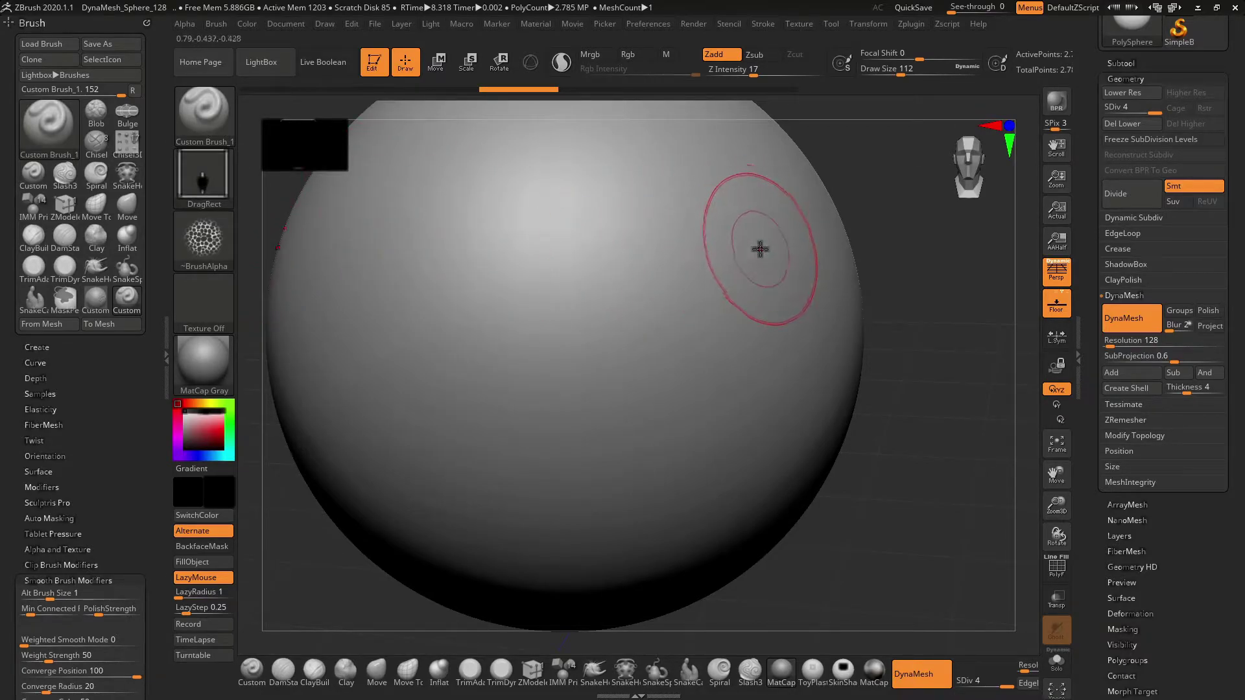
pyautogui.moveTo(761, 249); pyautogui.dragTo(817, 525)
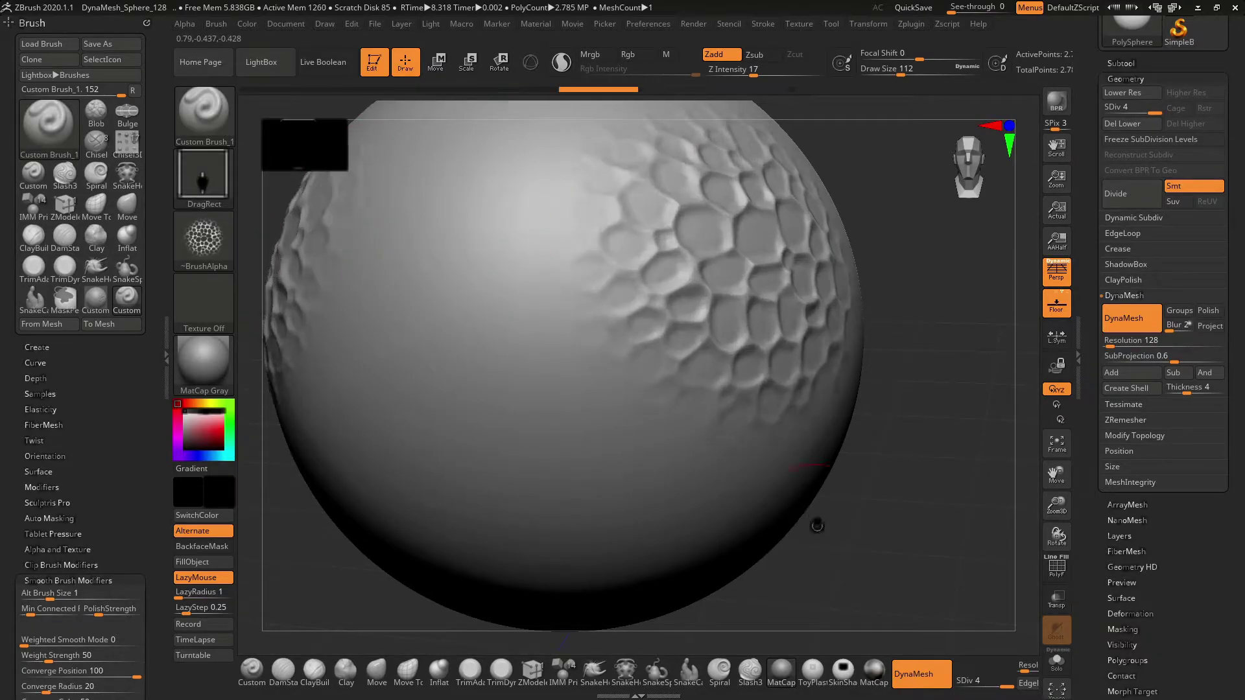
pyautogui.moveTo(891, 465)
pyautogui.mouseDown()
pyautogui.moveTo(862, 425)
pyautogui.moveTo(889, 501)
pyautogui.moveTo(845, 433)
pyautogui.mouseUp()
pyautogui.moveTo(855, 355)
pyautogui.keyDown('alt'); pyautogui.mouseDown()
pyautogui.moveTo(808, 456)
pyautogui.moveTo(801, 419)
pyautogui.mouseUp(); pyautogui.keyUp('alt')
pyautogui.hotkey('ctrl', 'z')
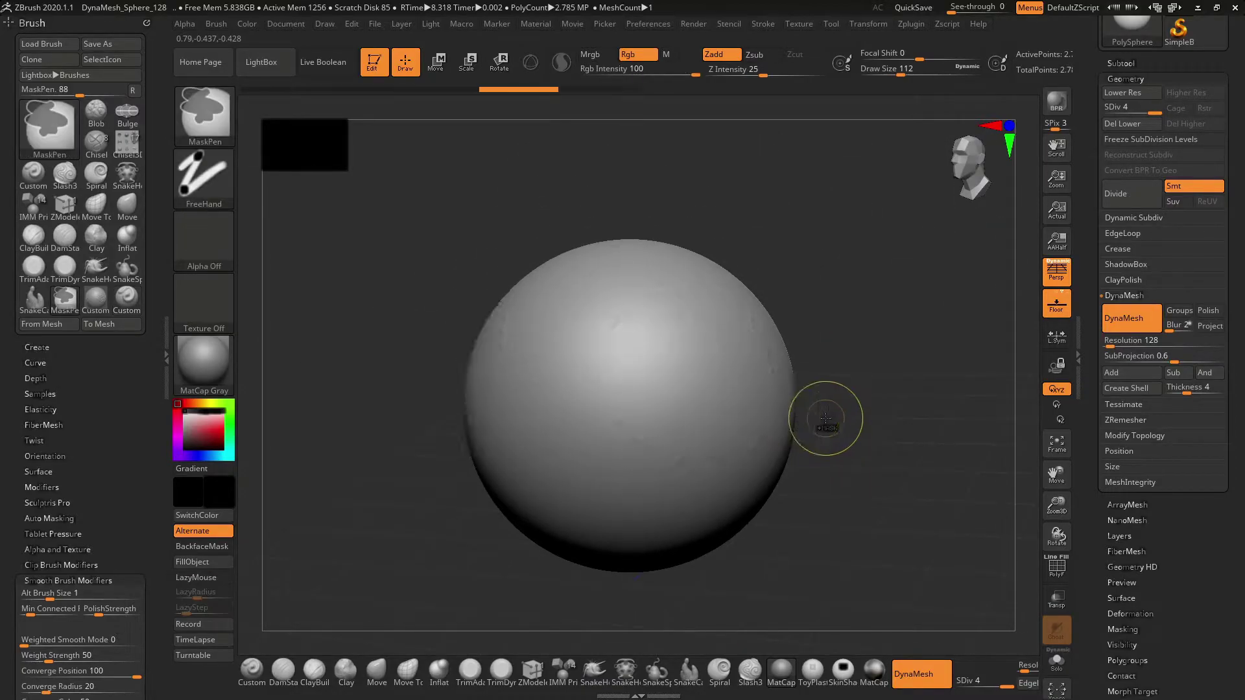
# - Subdivide the sphere to level 5 and pull out a large DragRect scale patch on its side at Z Intensity 28
pyautogui.hotkey('ctrl', 'd')
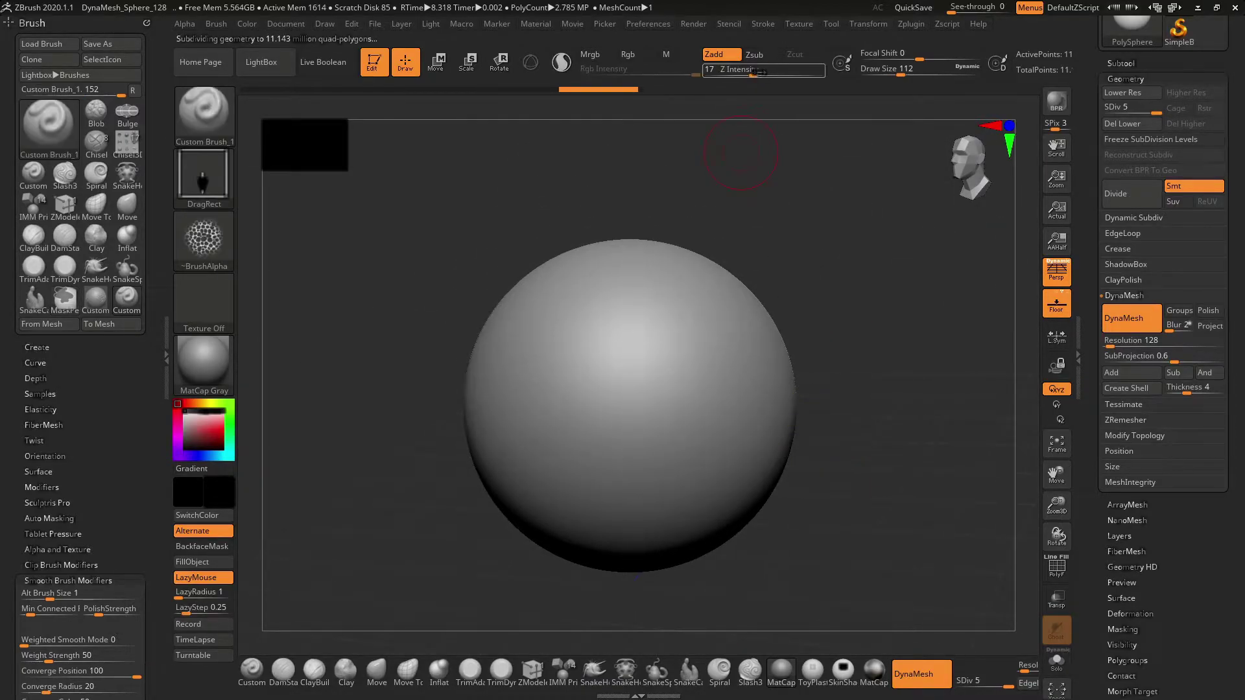
pyautogui.click(758, 71)
pyautogui.moveTo(766, 72); pyautogui.dragTo(769, 70)
pyautogui.moveTo(748, 492); pyautogui.dragTo(803, 666)
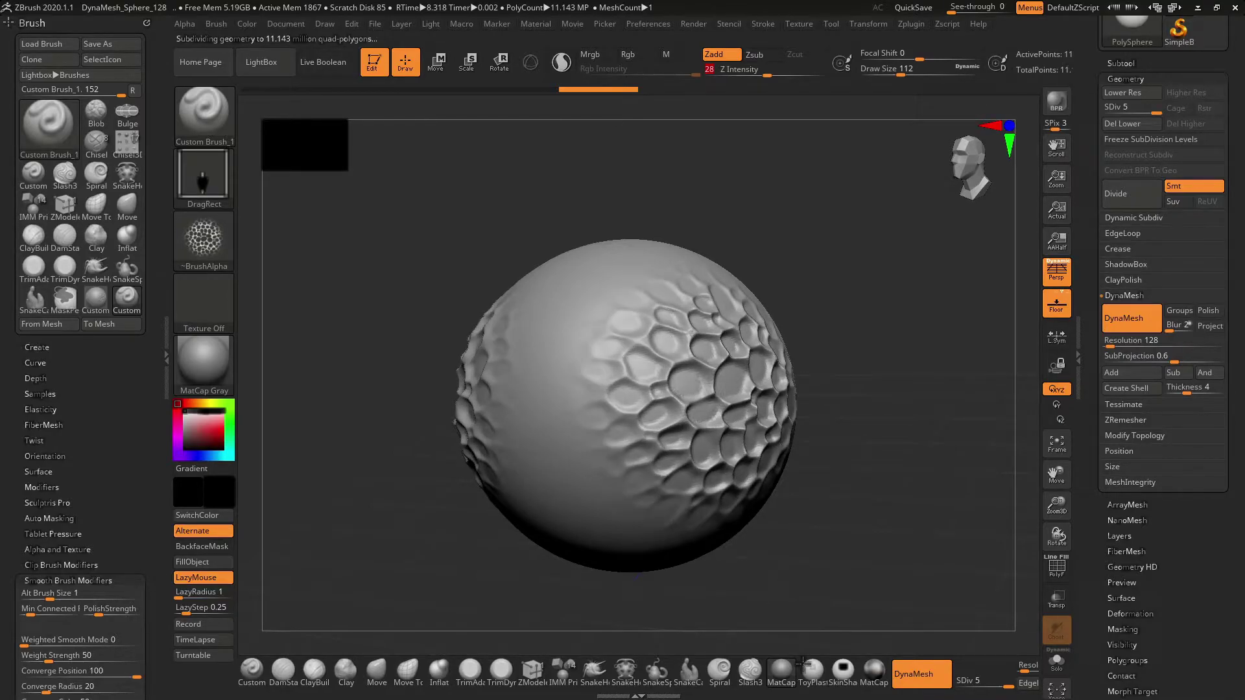
pyautogui.moveTo(797, 573)
pyautogui.mouseDown()
pyautogui.moveTo(843, 500)
pyautogui.moveTo(870, 536)
pyautogui.moveTo(887, 513)
pyautogui.mouseUp()
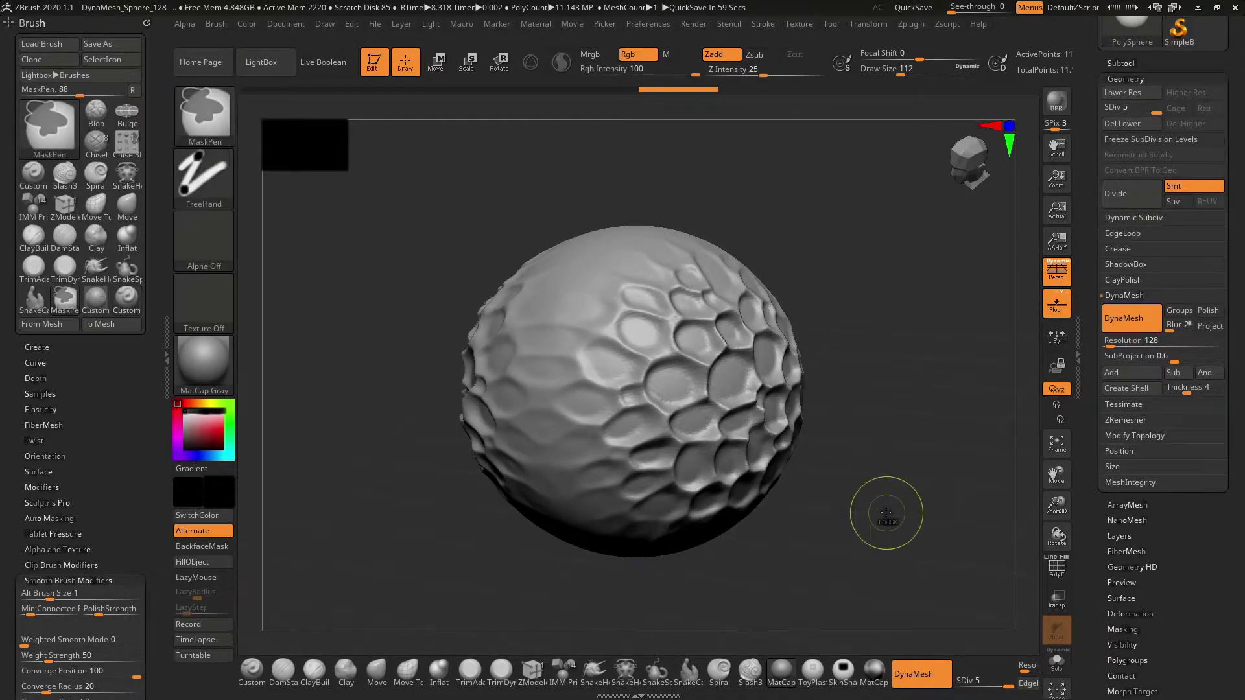
# - Try the sphere at subdivision level 6 and return it to level 5
pyautogui.hotkey('ctrl', 'd')
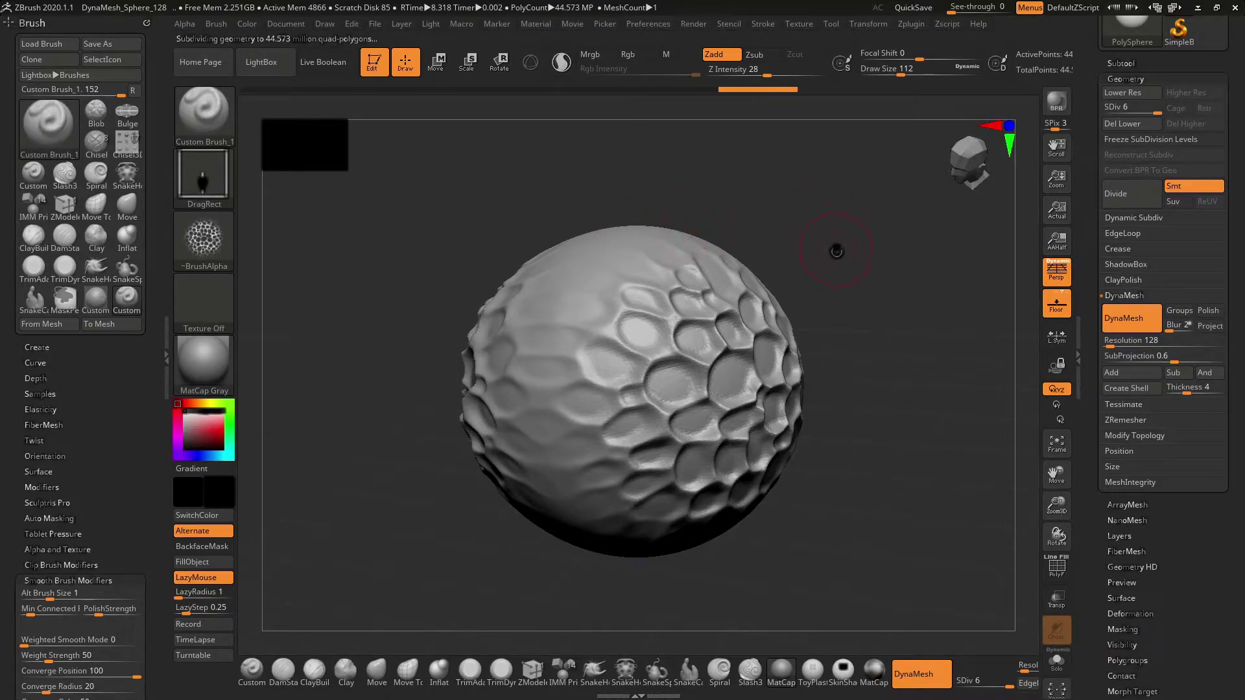
pyautogui.moveTo(879, 269)
pyautogui.keyDown('alt'); pyautogui.mouseDown()
pyautogui.moveTo(829, 232)
pyautogui.moveTo(829, 320)
pyautogui.moveTo(851, 349)
pyautogui.mouseUp(); pyautogui.keyUp('alt')
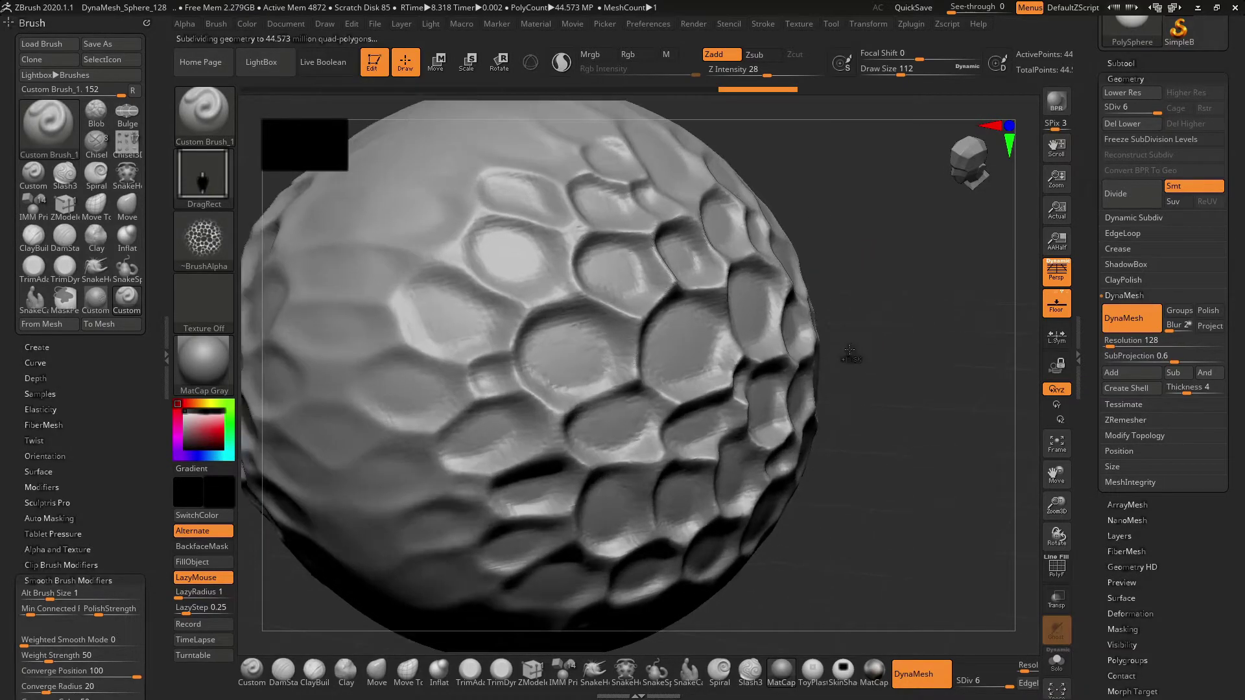
pyautogui.hotkey('shift', 'd')
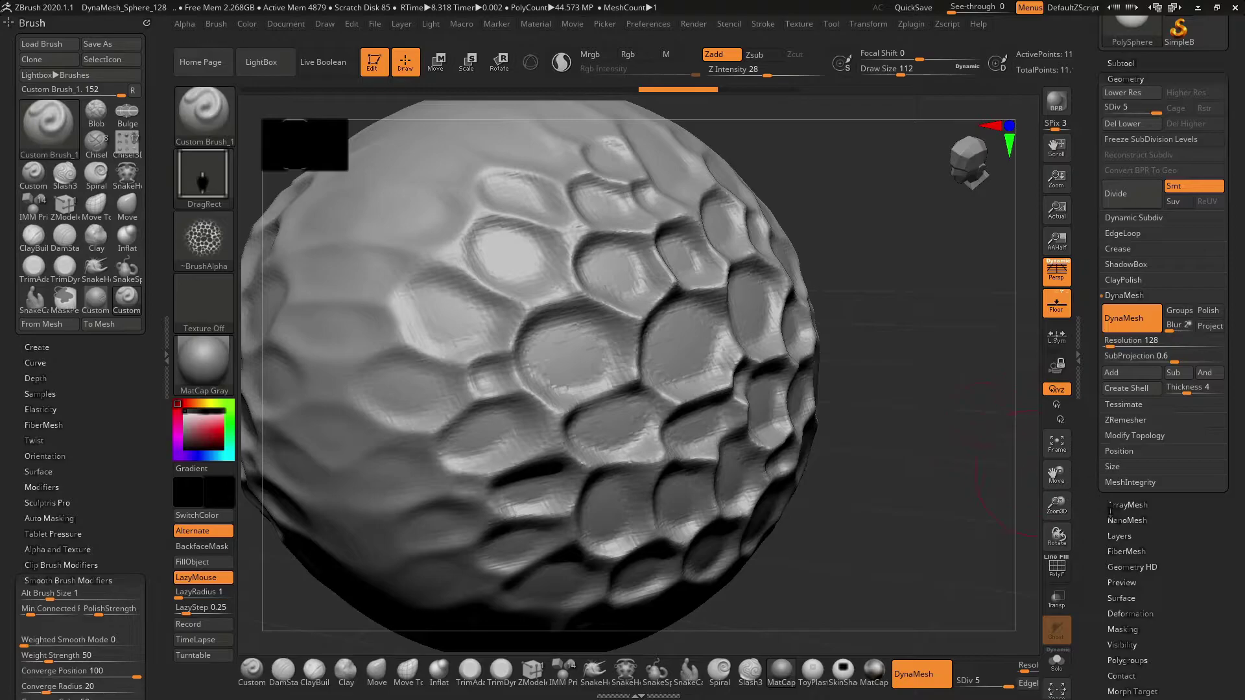
# - Smooth the whole scaled sphere with a strong Smooth deformation
pyautogui.click(1114, 613)
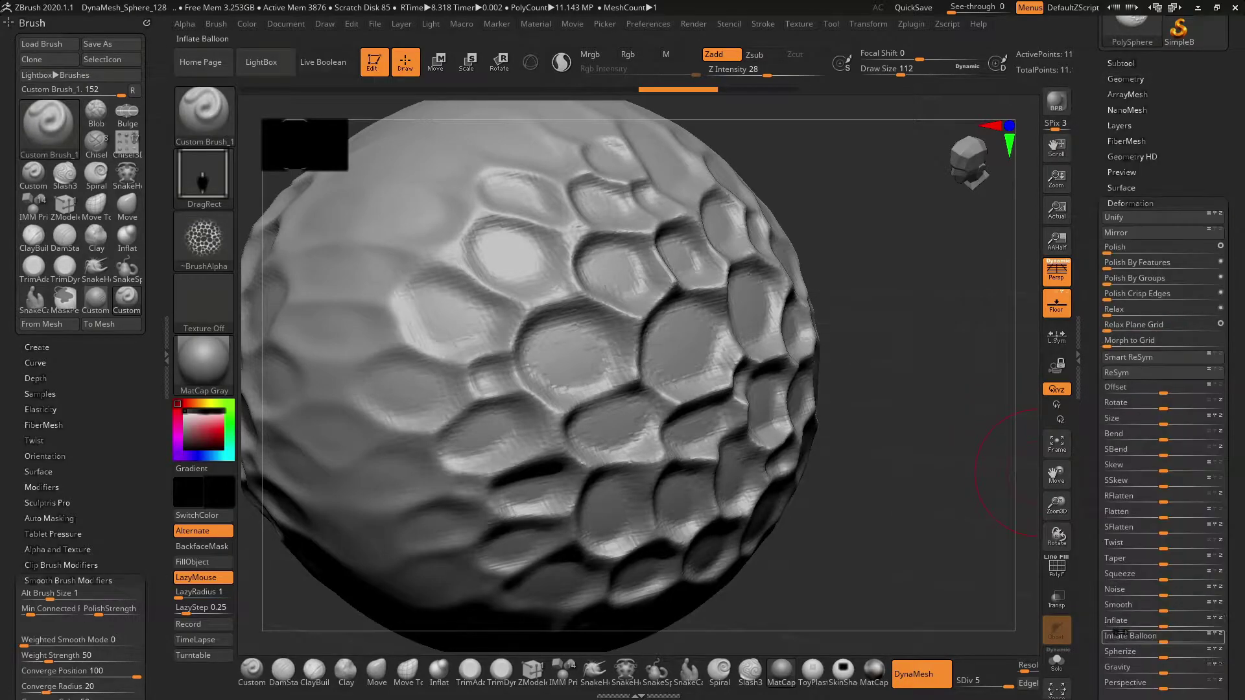
pyautogui.moveTo(1167, 611); pyautogui.dragTo(1240, 611)
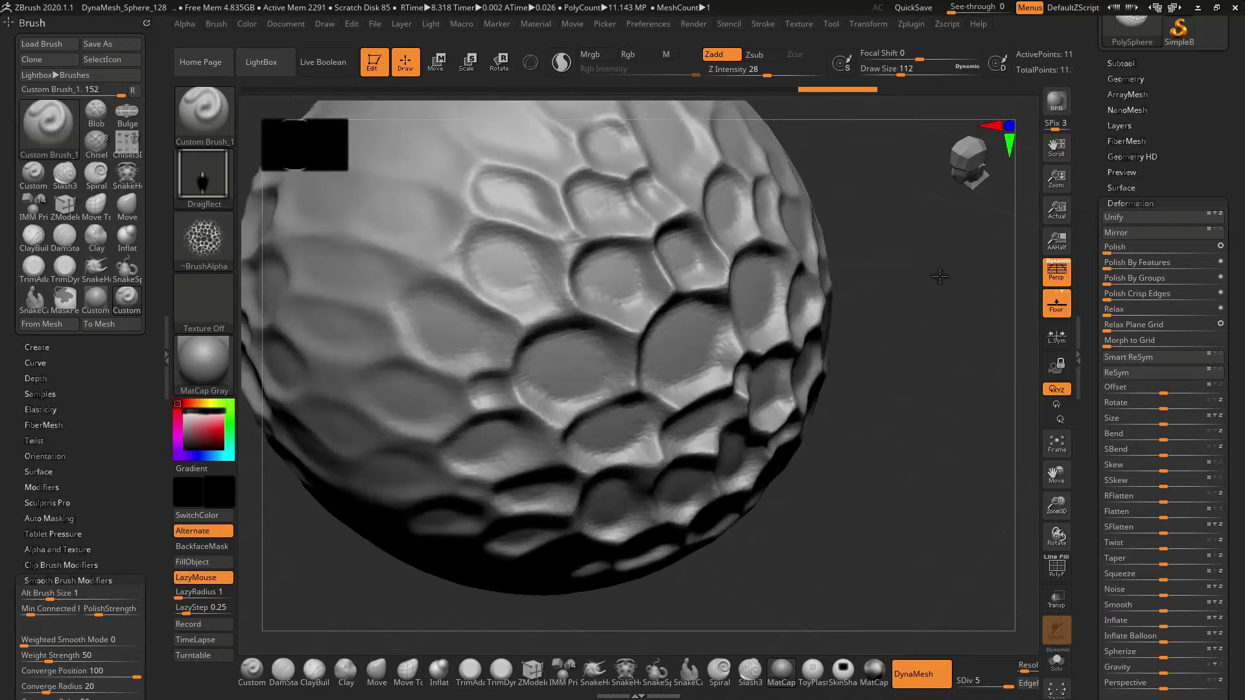
# - Lower the sphere to subdivision level 4 and delete its higher subdivision levels
pyautogui.click(1122, 64)
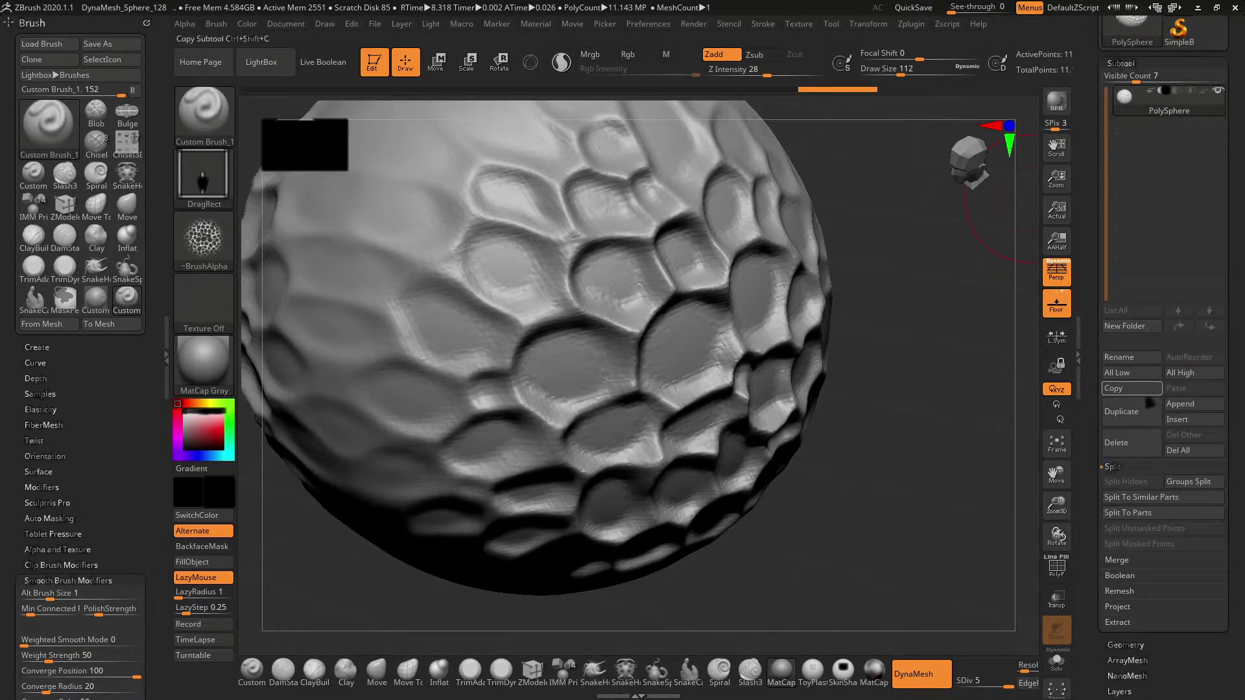
pyautogui.click(1125, 644)
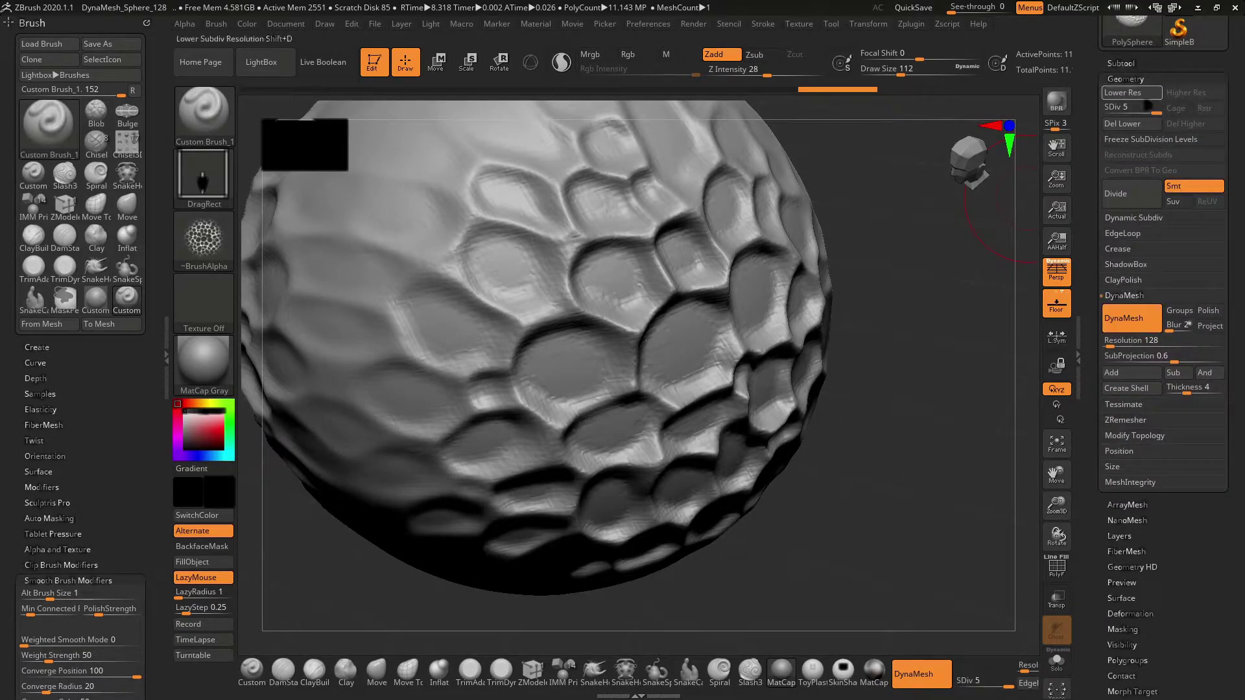
pyautogui.click(1146, 114)
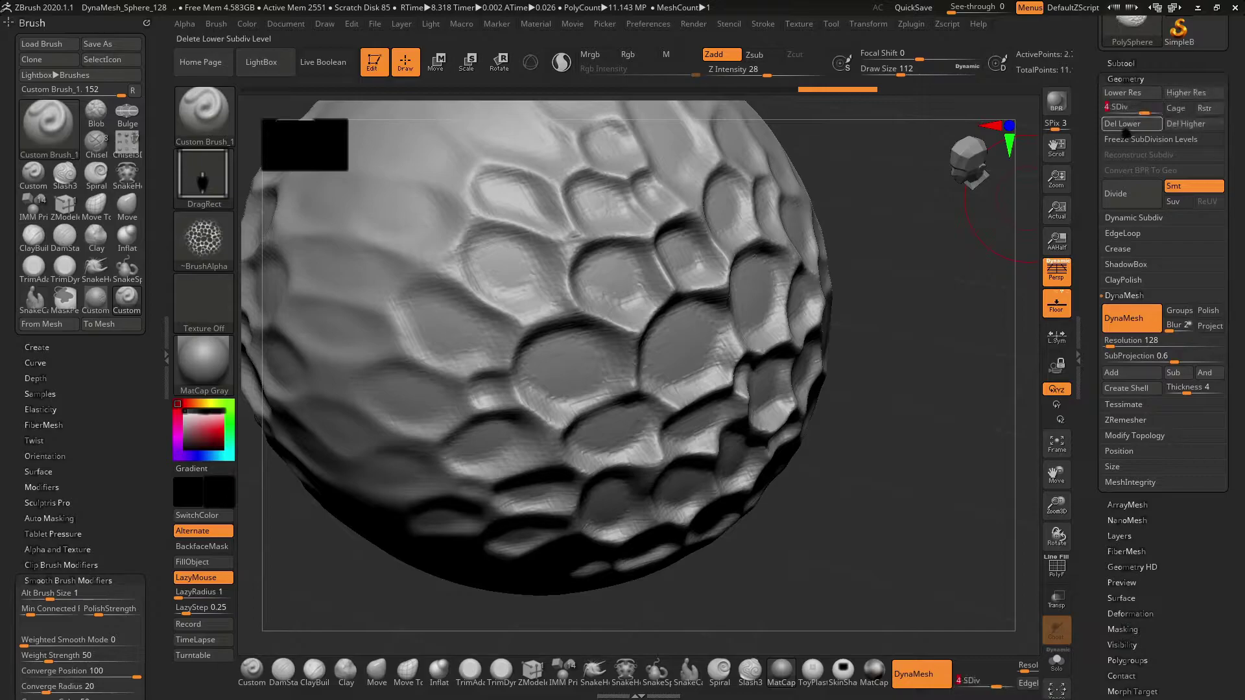
pyautogui.click(1192, 124)
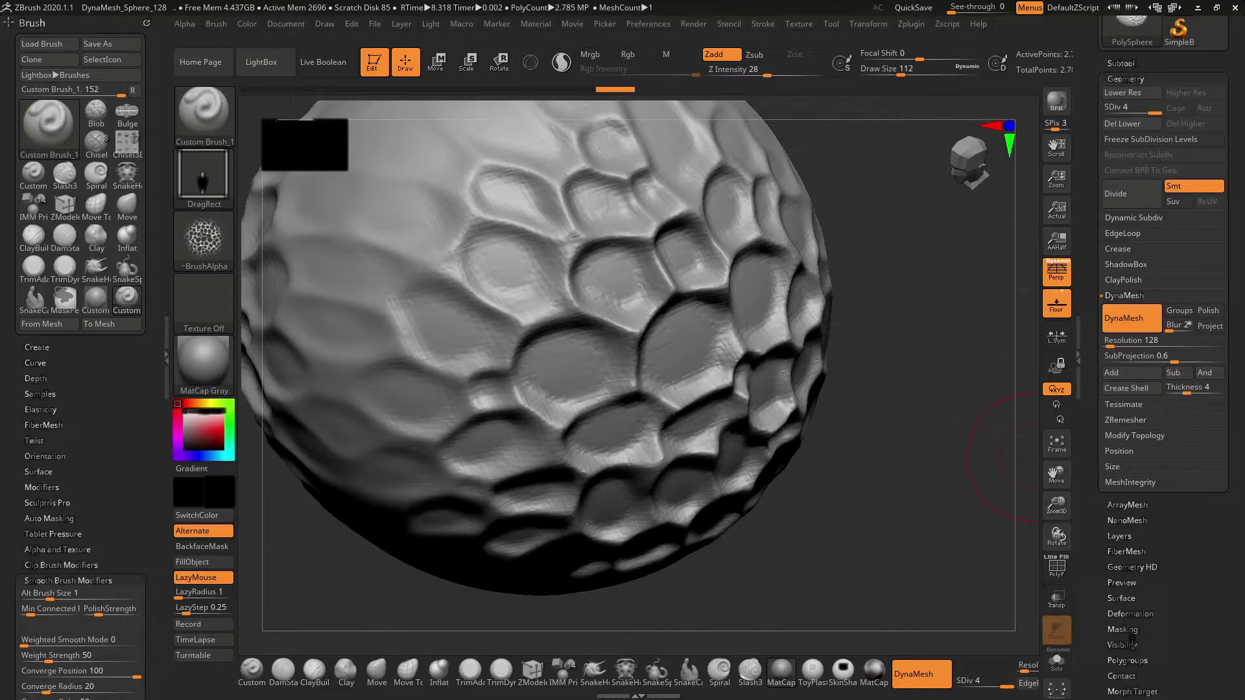
# - Apply the Smooth deformation at 100 to the sphere at subdivision level 4
pyautogui.click(1131, 614)
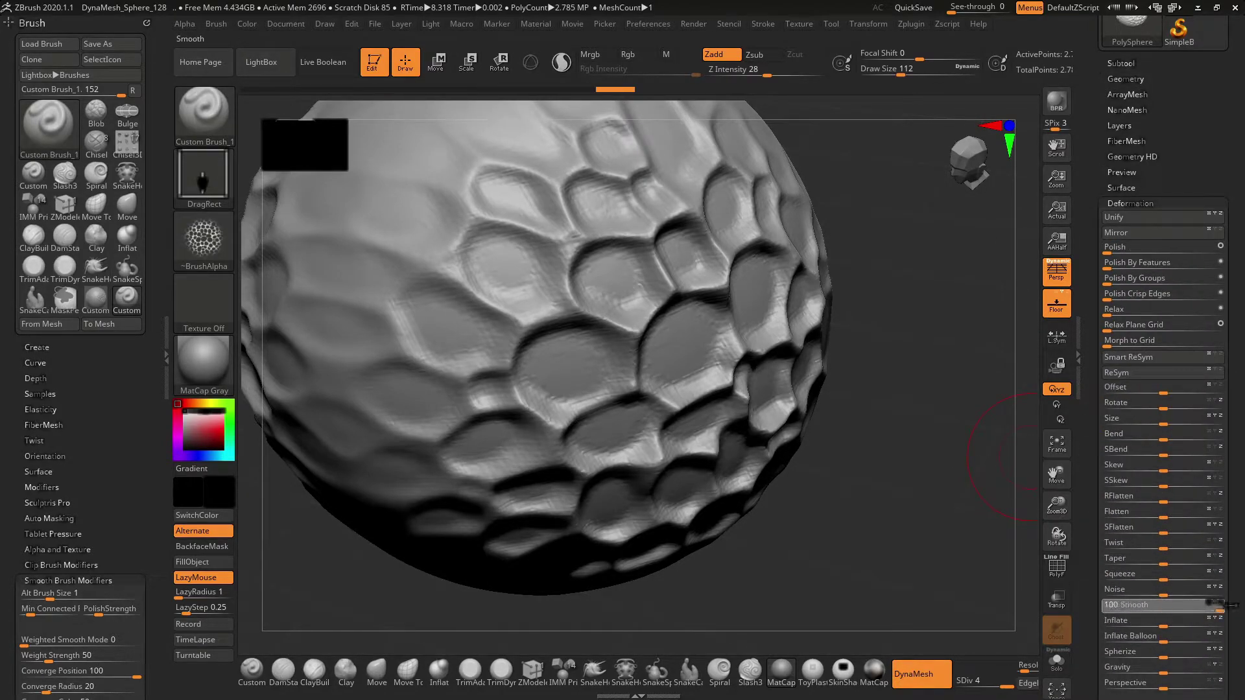
pyautogui.moveTo(1231, 605); pyautogui.dragTo(1234, 605)
pyautogui.keyDown('alt'); pyautogui.moveTo(834, 492); pyautogui.dragTo(761, 448); pyautogui.keyUp('alt')
# - Set the Draw Size to 910 and temporarily switch to the Smooth brush over the sphere's scales
pyautogui.press('space')
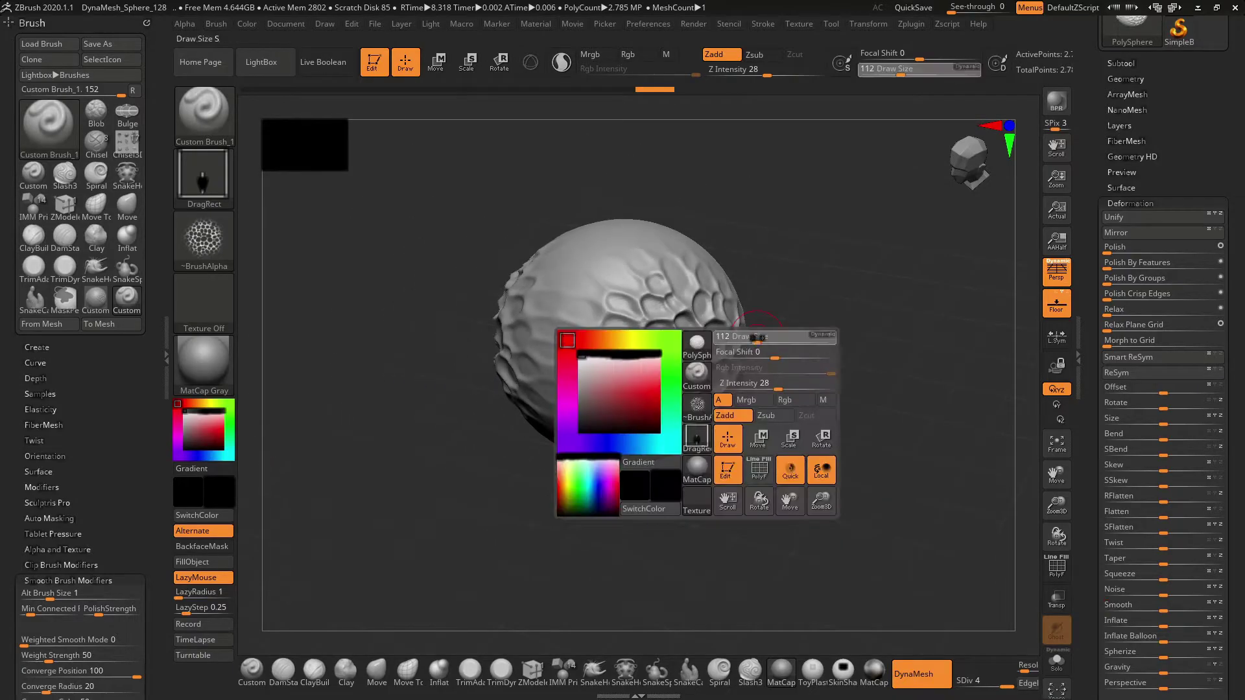
pyautogui.press('shift')
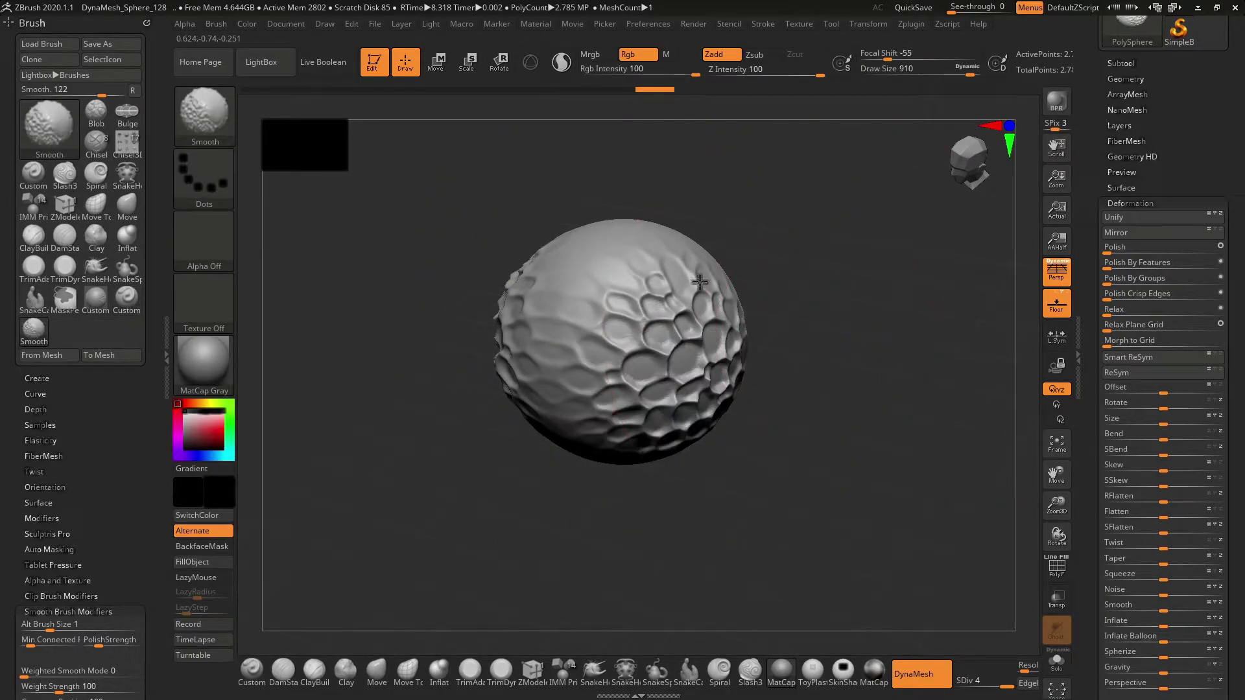
pyautogui.moveTo(840, 505)
pyautogui.keyDown('alt'); pyautogui.mouseDown()
pyautogui.moveTo(842, 463)
pyautogui.moveTo(853, 501)
pyautogui.moveTo(800, 458)
pyautogui.moveTo(810, 410)
pyautogui.moveTo(820, 434)
pyautogui.mouseUp(); pyautogui.keyUp('alt')
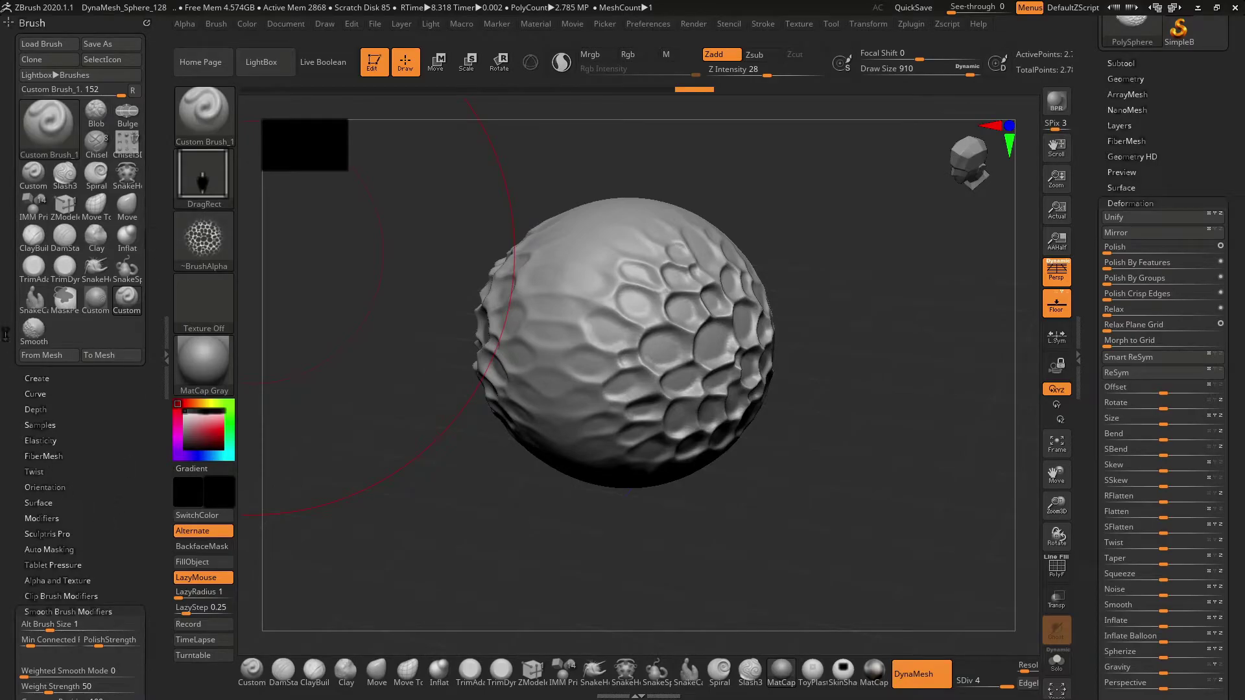
# - Create a new InsertMesh brush from the scaled sphere
pyautogui.moveTo(12, 379); pyautogui.dragTo(9, 315)
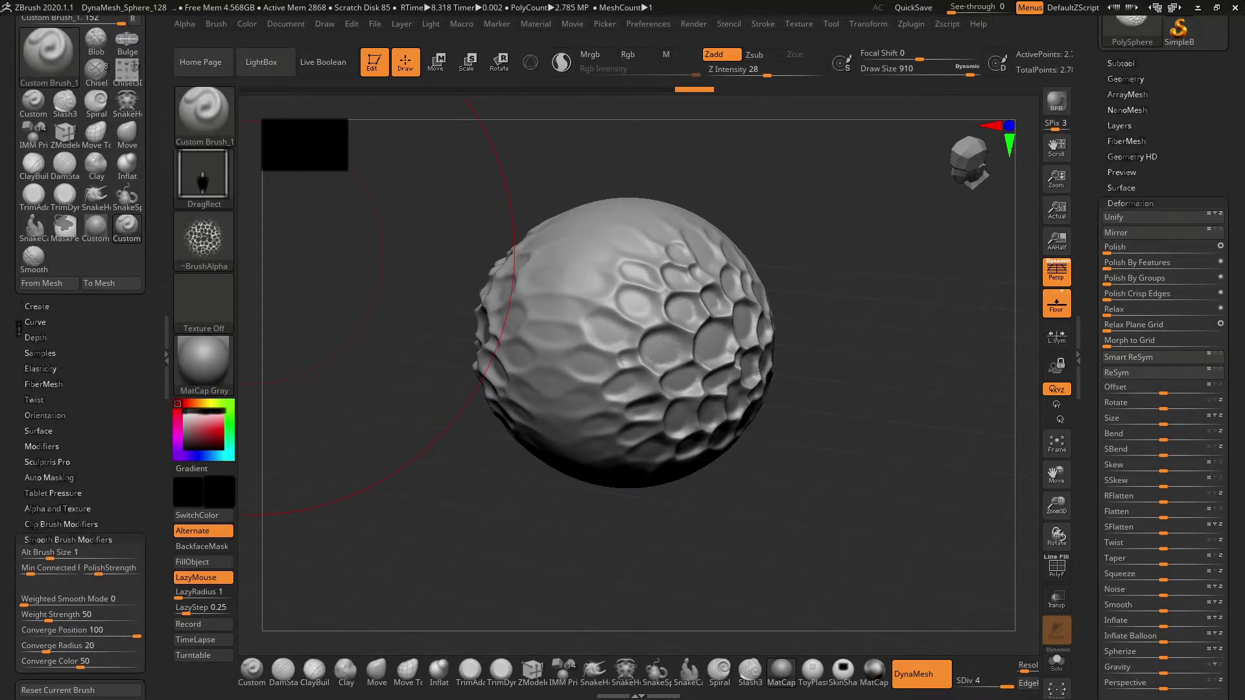
pyautogui.moveTo(7, 215); pyautogui.dragTo(6, 282)
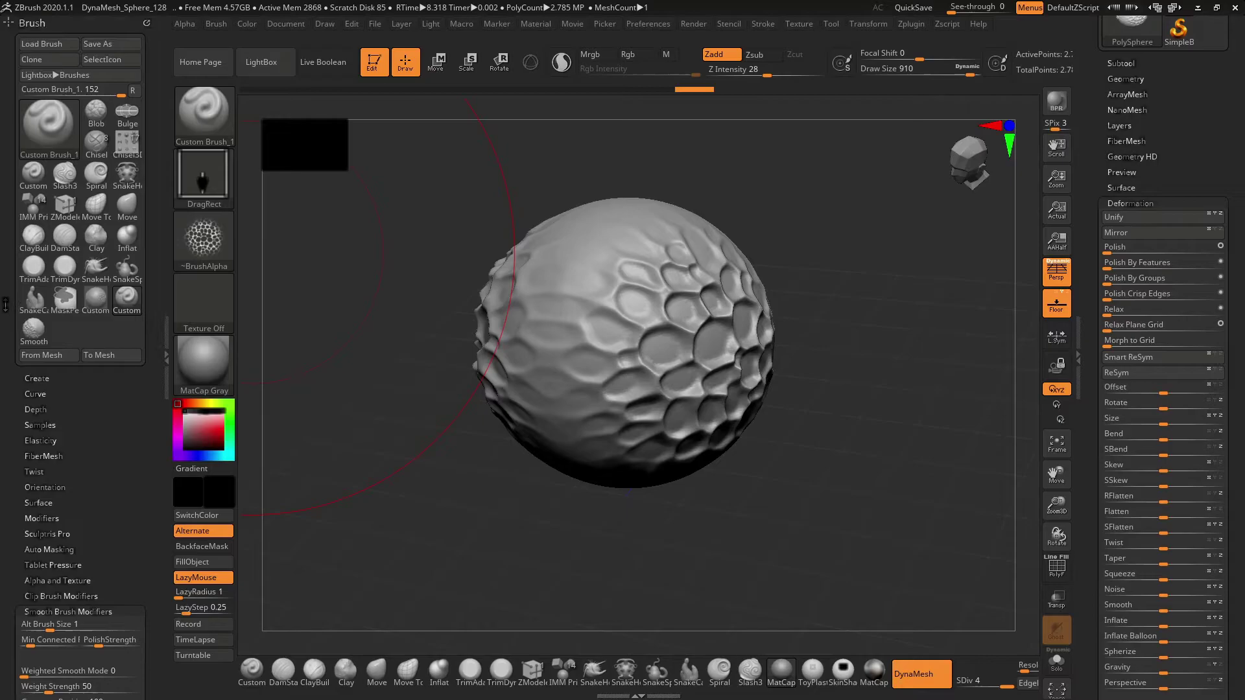
pyautogui.moveTo(8, 447)
pyautogui.mouseDown()
pyautogui.moveTo(9, 276)
pyautogui.moveTo(9, 341)
pyautogui.mouseUp()
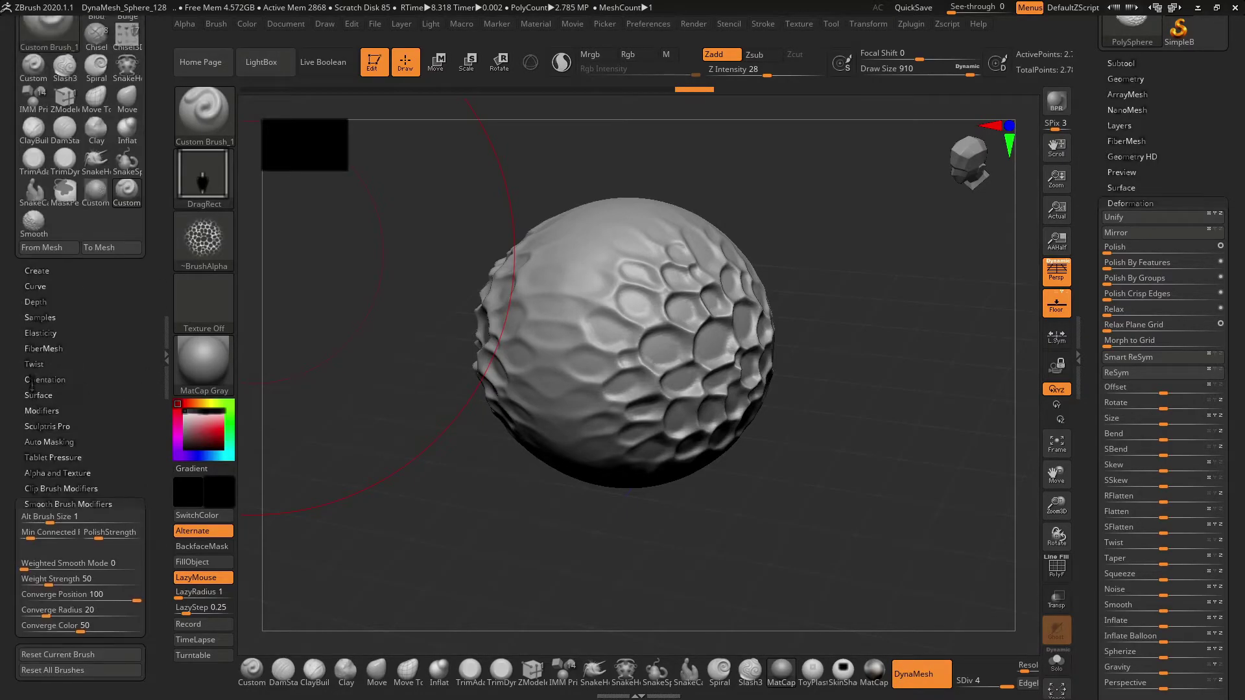
pyautogui.click(45, 272)
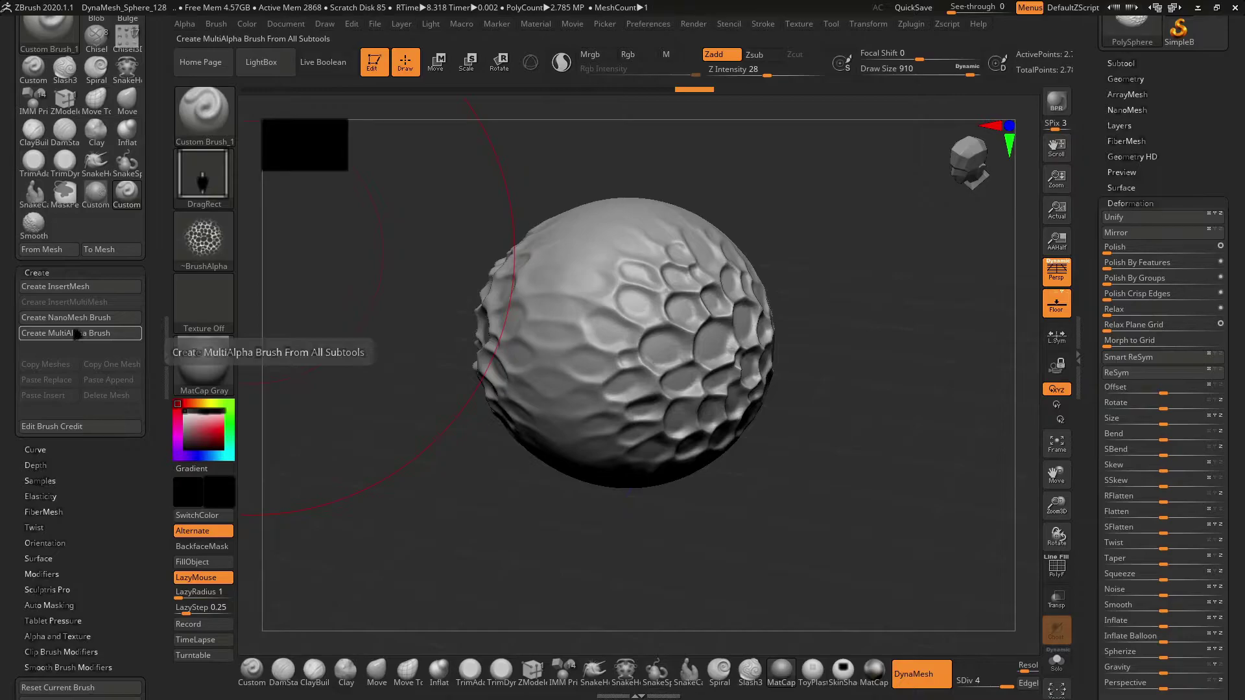
pyautogui.click(70, 286)
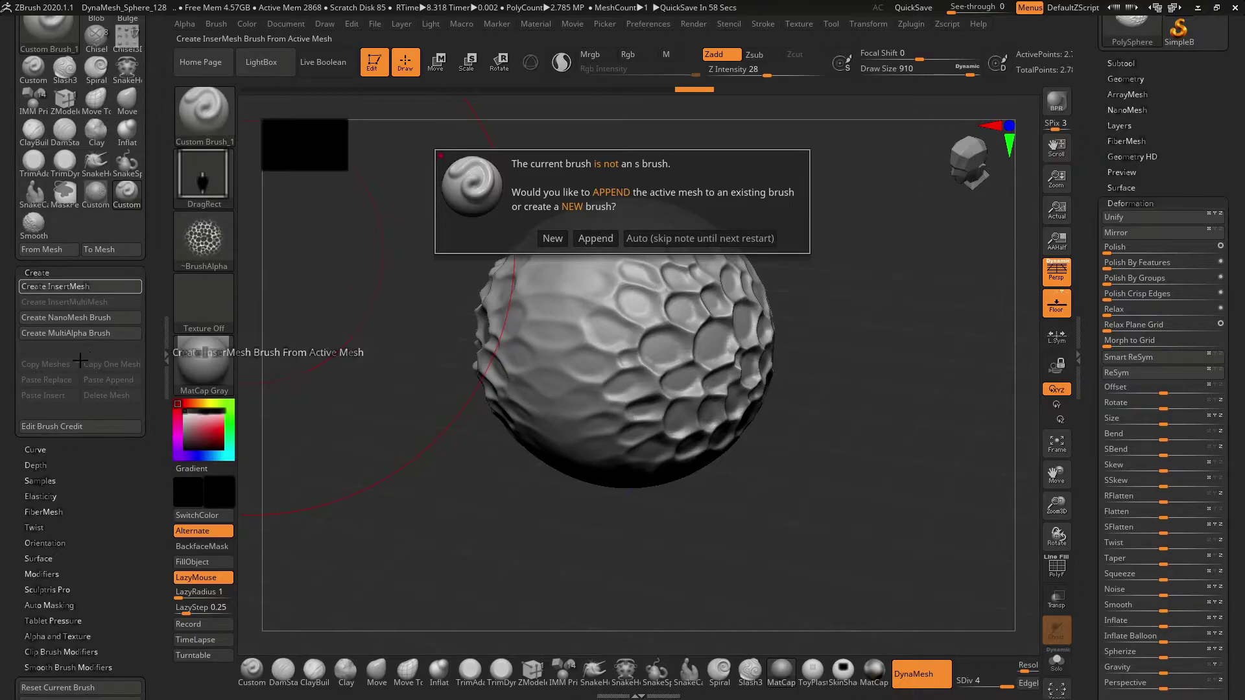
pyautogui.click(553, 239)
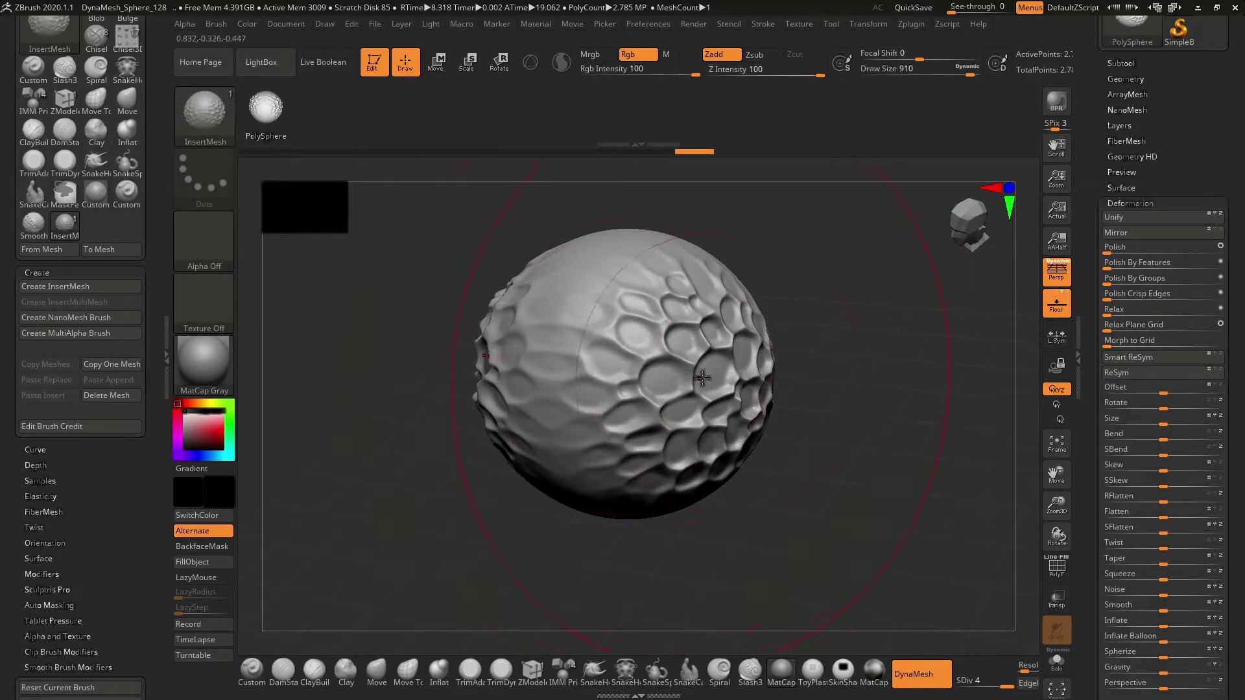
# - Try to insert the new brush's mesh on the sphere and delete the sphere's lower subdivision levels
pyautogui.click(672, 357)
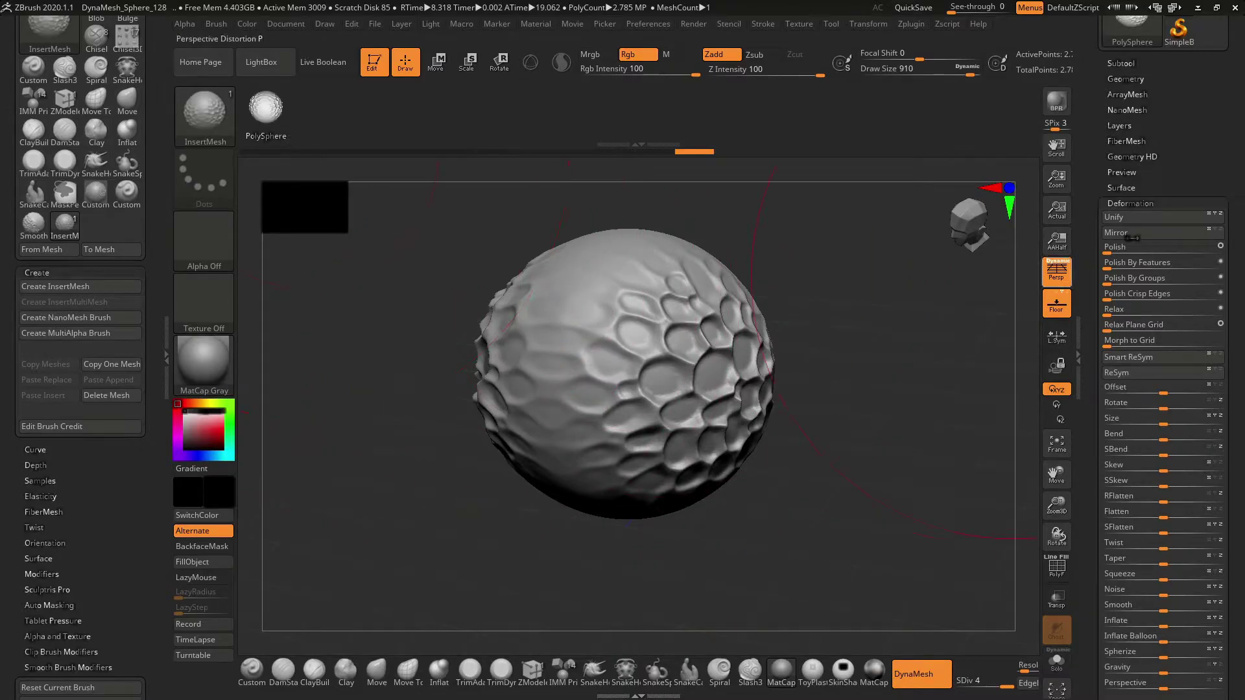
pyautogui.click(1123, 79)
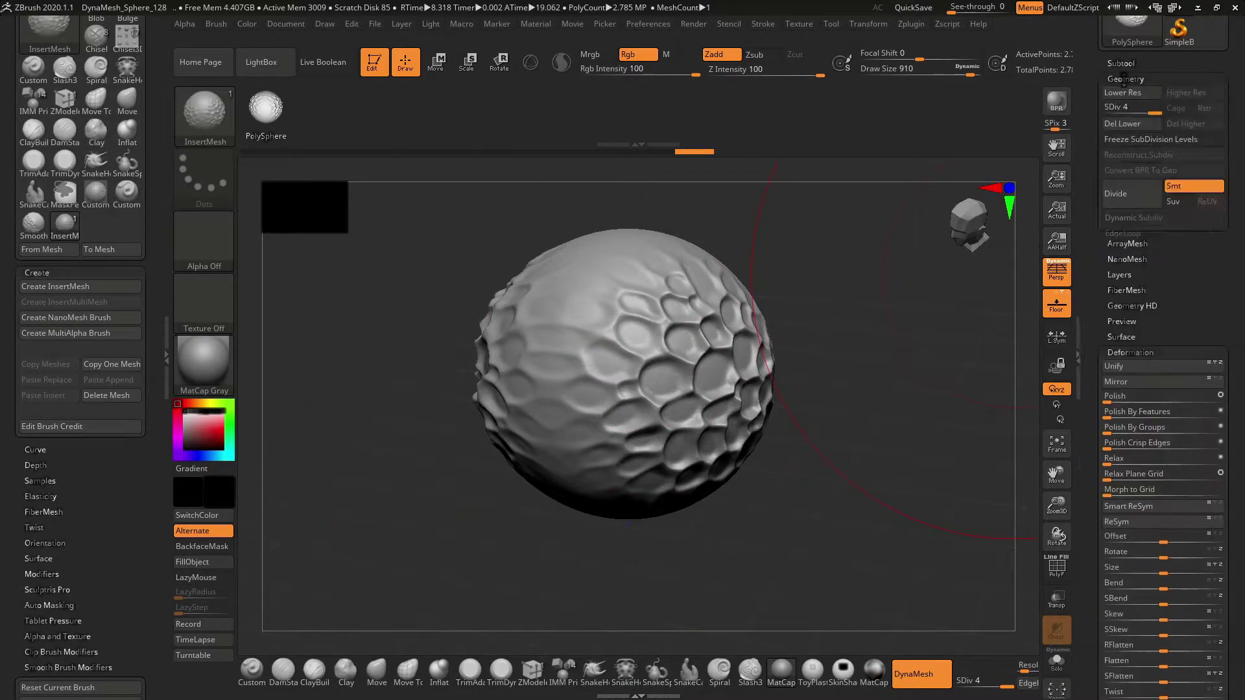
pyautogui.click(1132, 126)
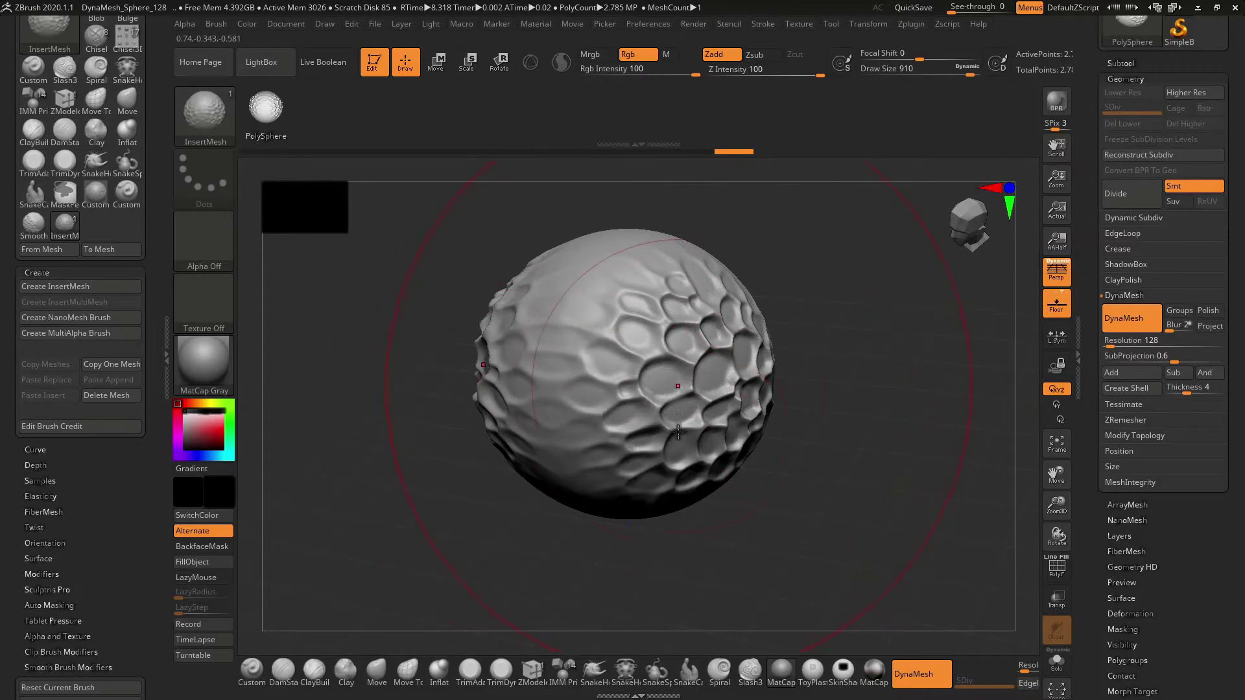
# - Try drawing copies of the scaled sphere onto the model with the InsertMesh brush and undo them
pyautogui.moveTo(687, 500); pyautogui.dragTo(693, 526)
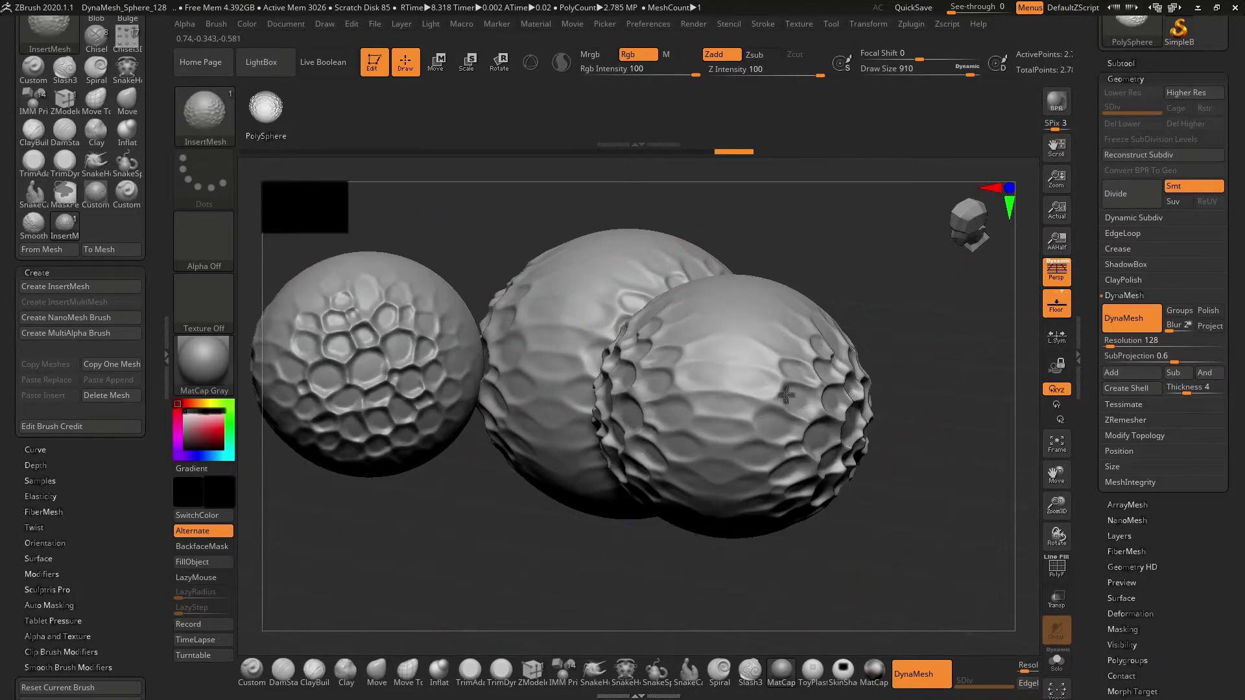
pyautogui.moveTo(860, 320)
pyautogui.mouseDown()
pyautogui.moveTo(891, 343)
pyautogui.moveTo(881, 322)
pyautogui.mouseUp()
pyautogui.hotkey('ctrl', 'z')
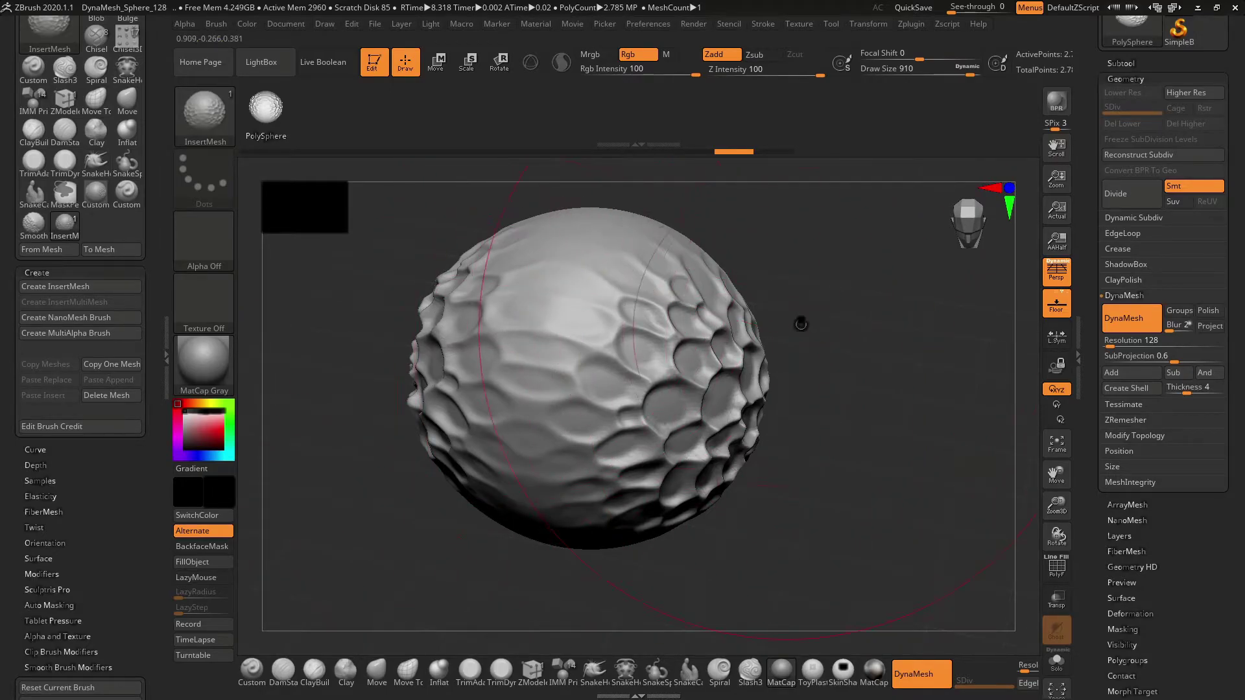
pyautogui.click(1120, 63)
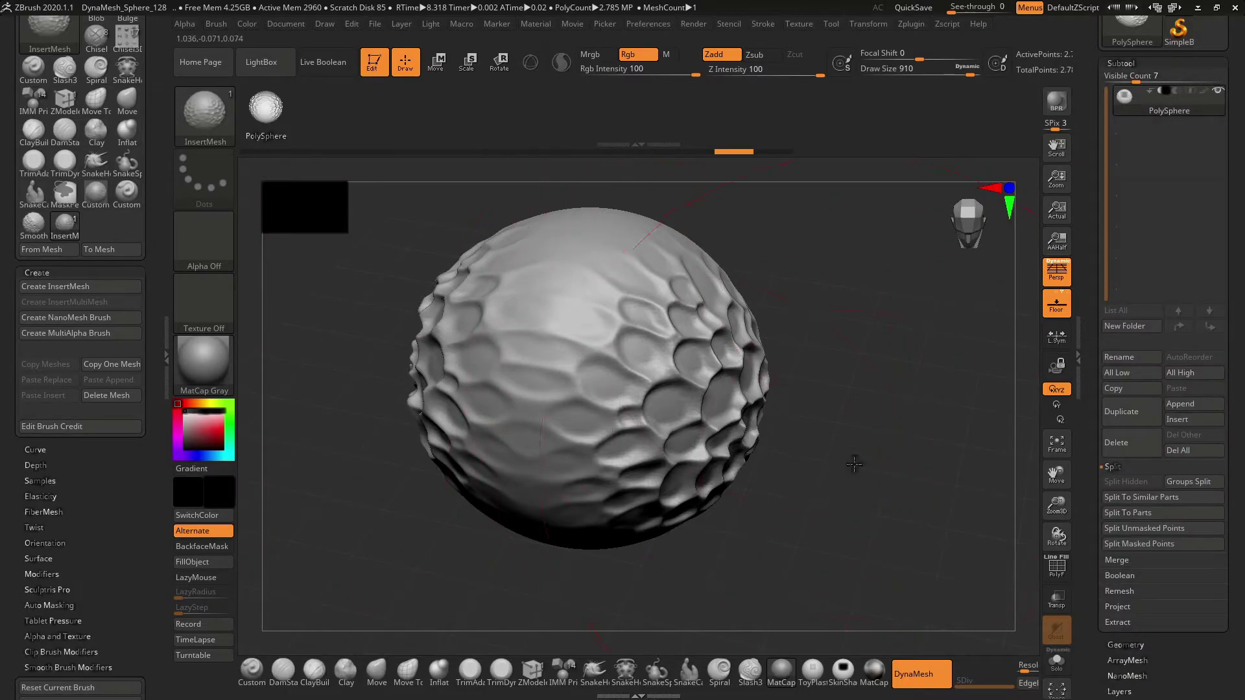
pyautogui.moveTo(854, 465)
pyautogui.mouseDown()
pyautogui.moveTo(850, 448)
pyautogui.moveTo(862, 455)
pyautogui.mouseUp()
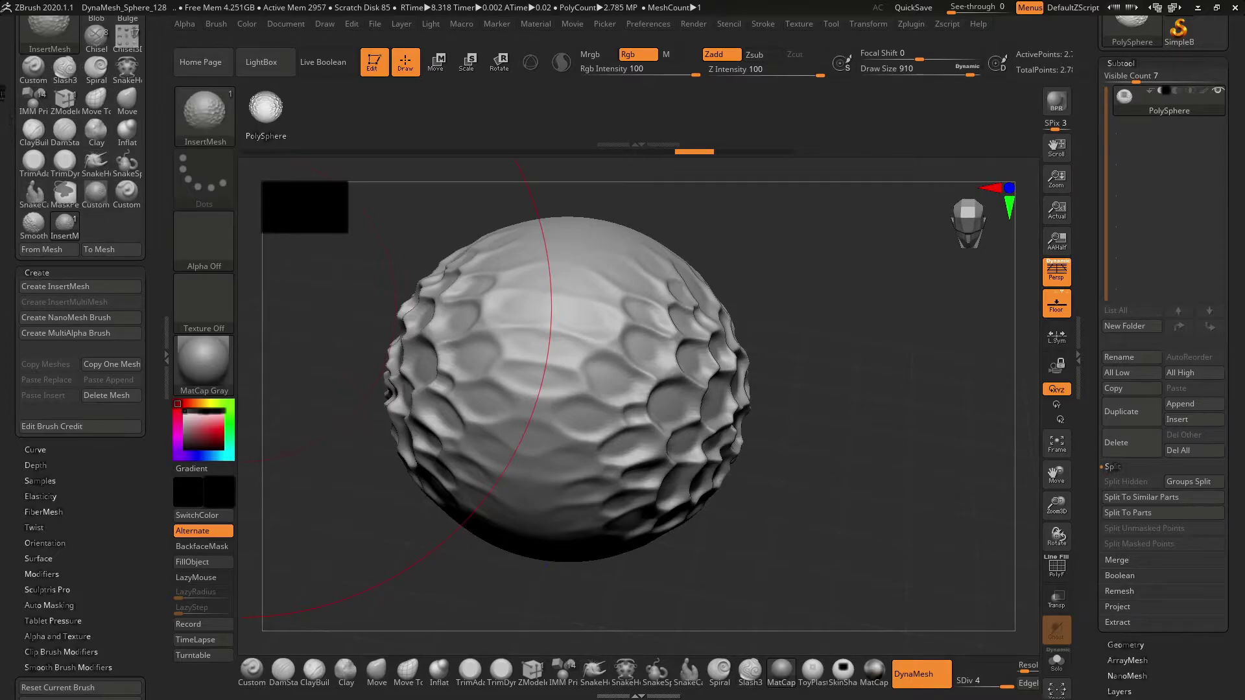
# - Set the custom brush to the DragRect stroke with the alf19 scale alpha and undo a test stroke on the sphere
pyautogui.moveTo(2, 104); pyautogui.dragTo(4, 210)
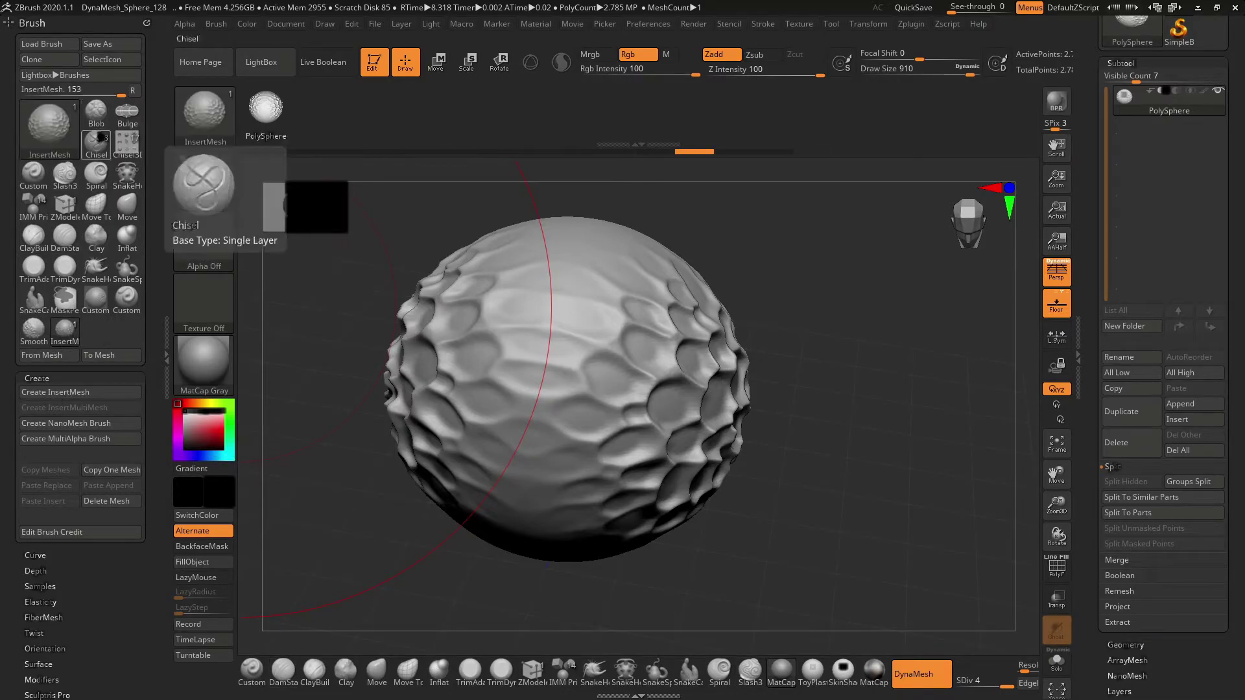
pyautogui.click(32, 174)
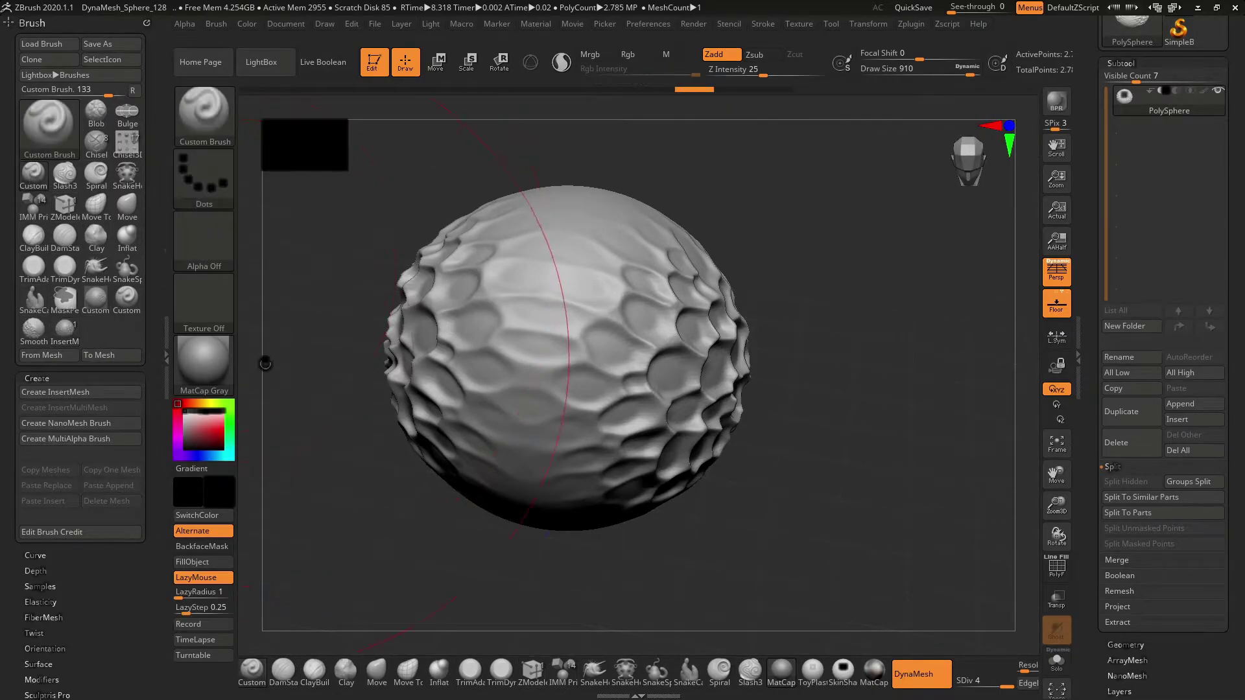
pyautogui.click(203, 178)
pyautogui.click(345, 188)
pyautogui.click(203, 239)
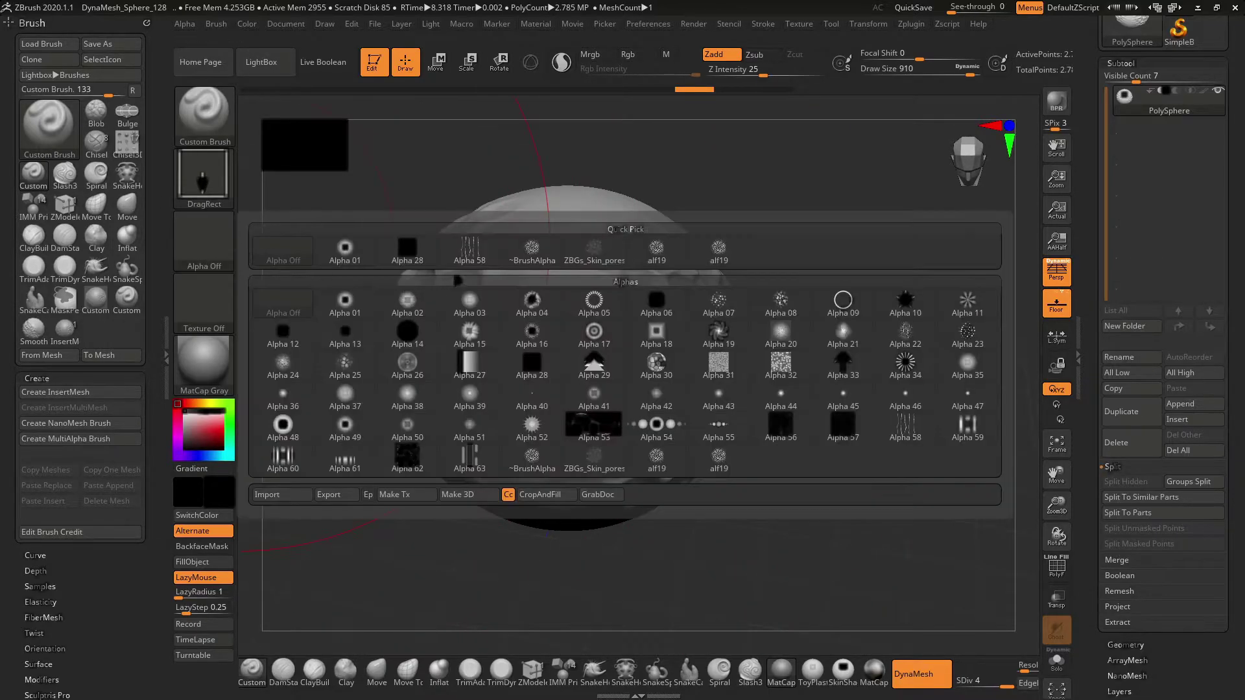
pyautogui.click(719, 250)
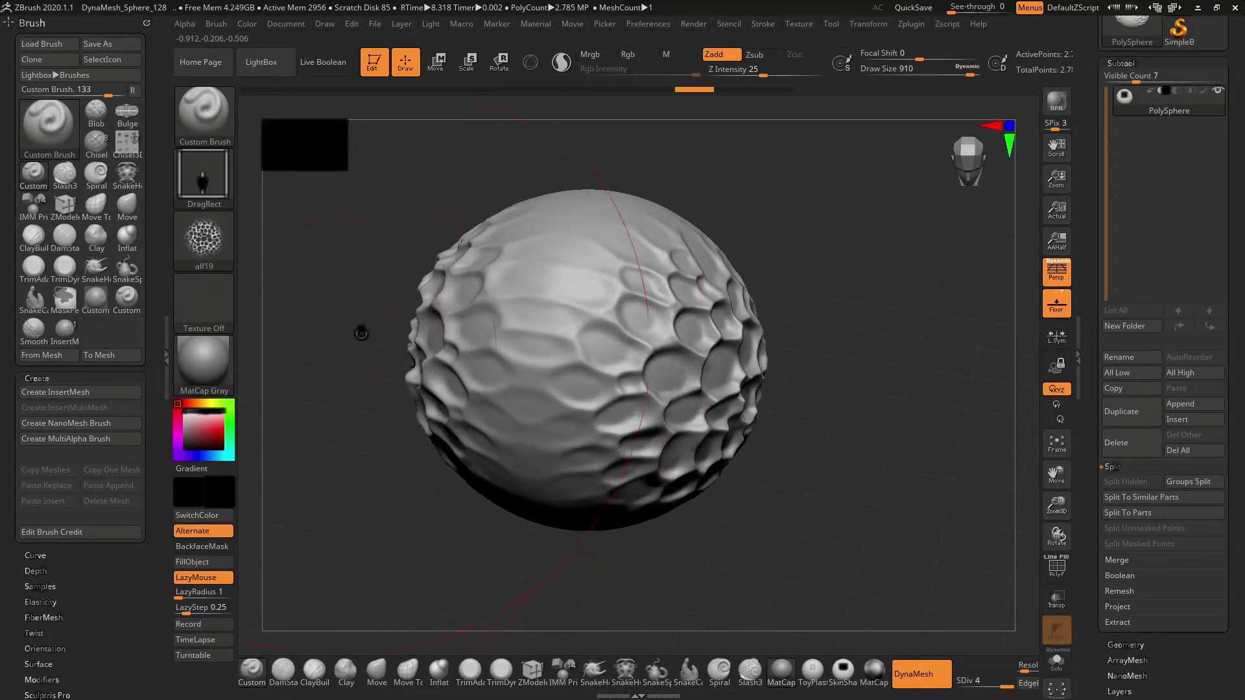
pyautogui.moveTo(621, 390); pyautogui.dragTo(640, 433)
pyautogui.hotkey('ctrl', 'z')
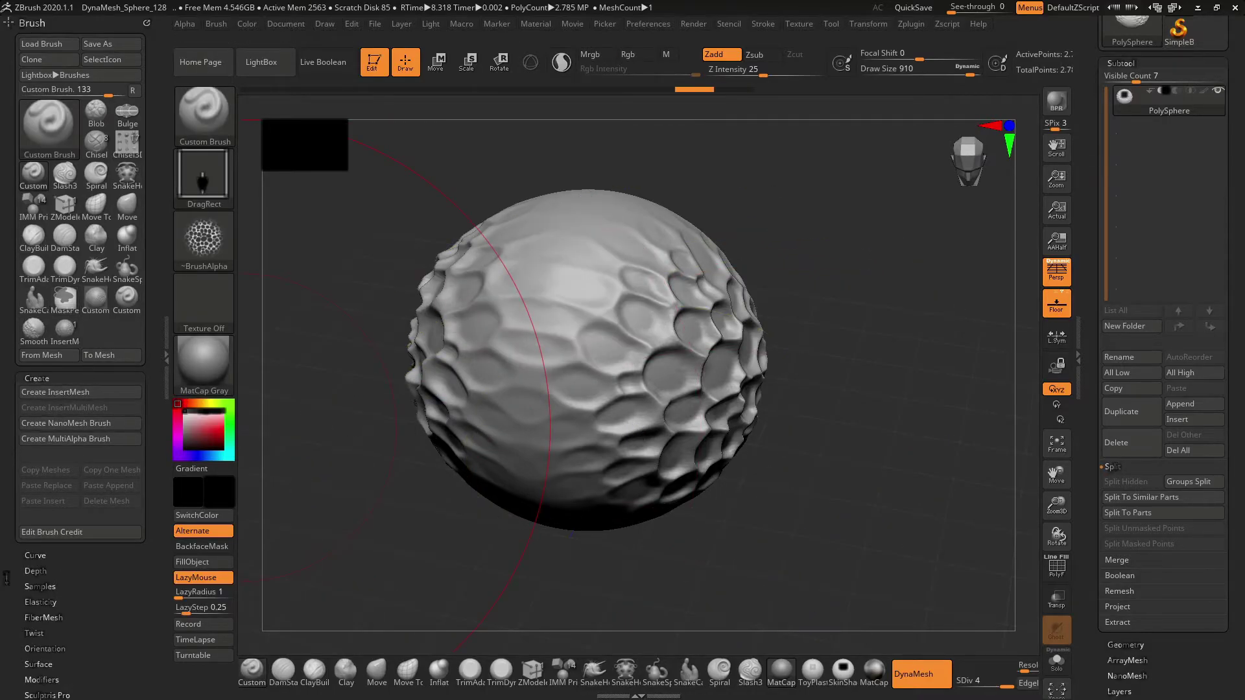
# - Look through the custom brush's settings, including its Curve and Depth options
pyautogui.scroll(-5, 6, 577)
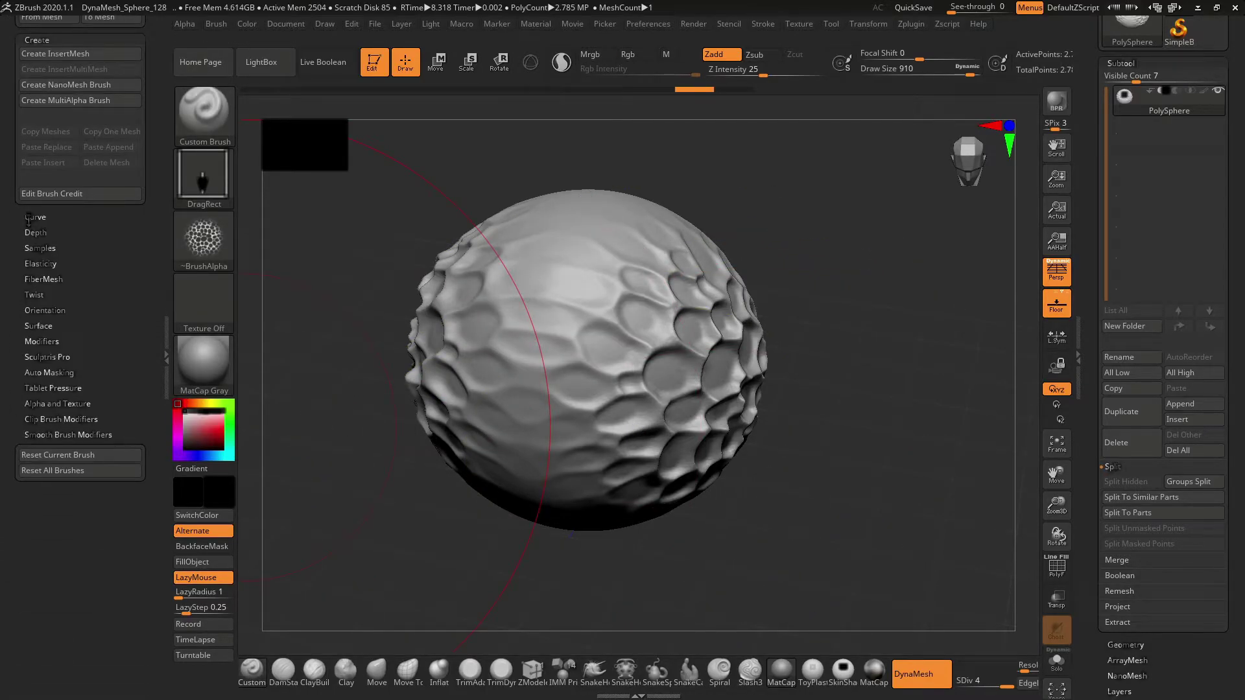
pyautogui.click(29, 218)
pyautogui.click(37, 154)
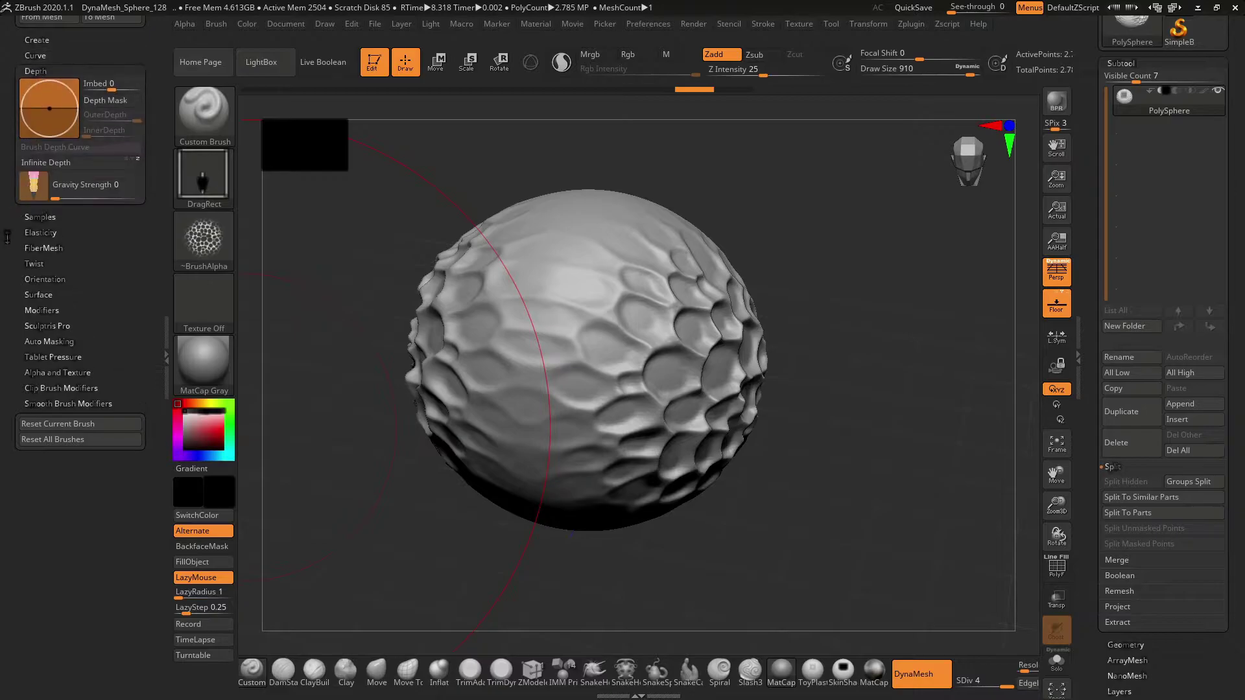
pyautogui.scroll(5, 3, 245)
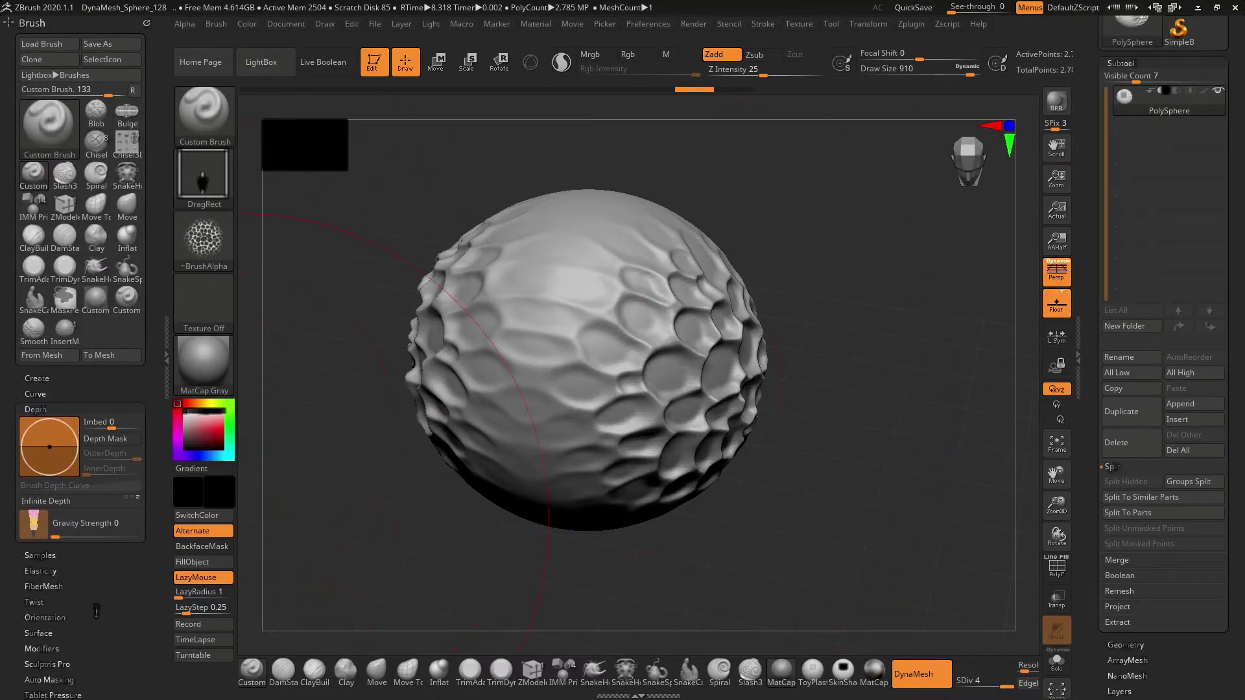
pyautogui.moveTo(4, 607)
pyautogui.mouseDown()
pyautogui.moveTo(5, 572)
pyautogui.moveTo(5, 621)
pyautogui.mouseUp()
pyautogui.scroll(-5, 3, 642)
pyautogui.scroll(5, 2, 642)
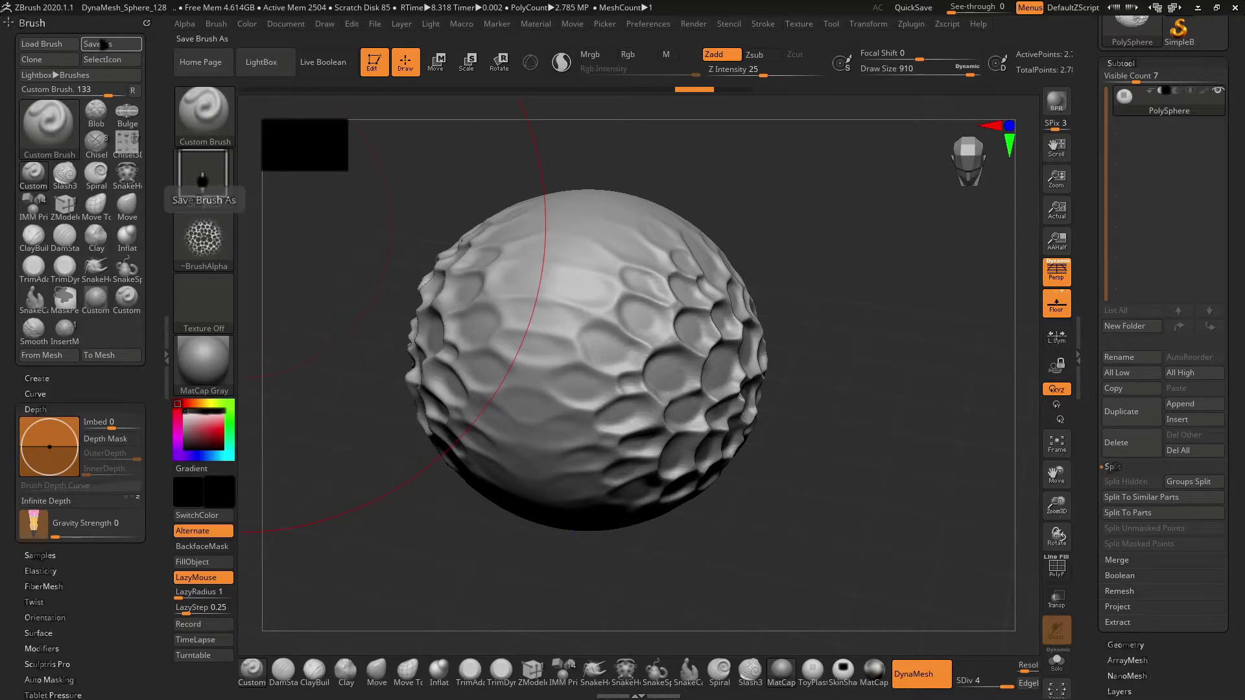
# - Save the custom brush as a brush preset named Custom Brush, overwriting the existing file
pyautogui.click(102, 45)
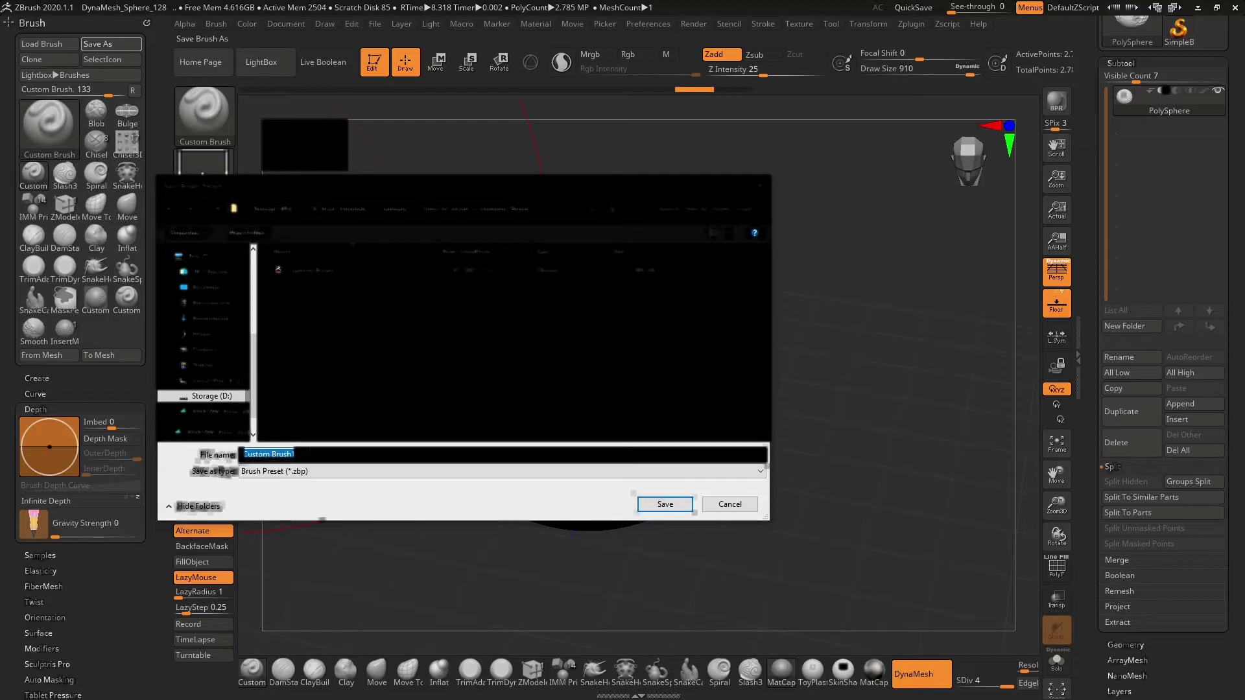
pyautogui.click(310, 270)
pyautogui.click(665, 504)
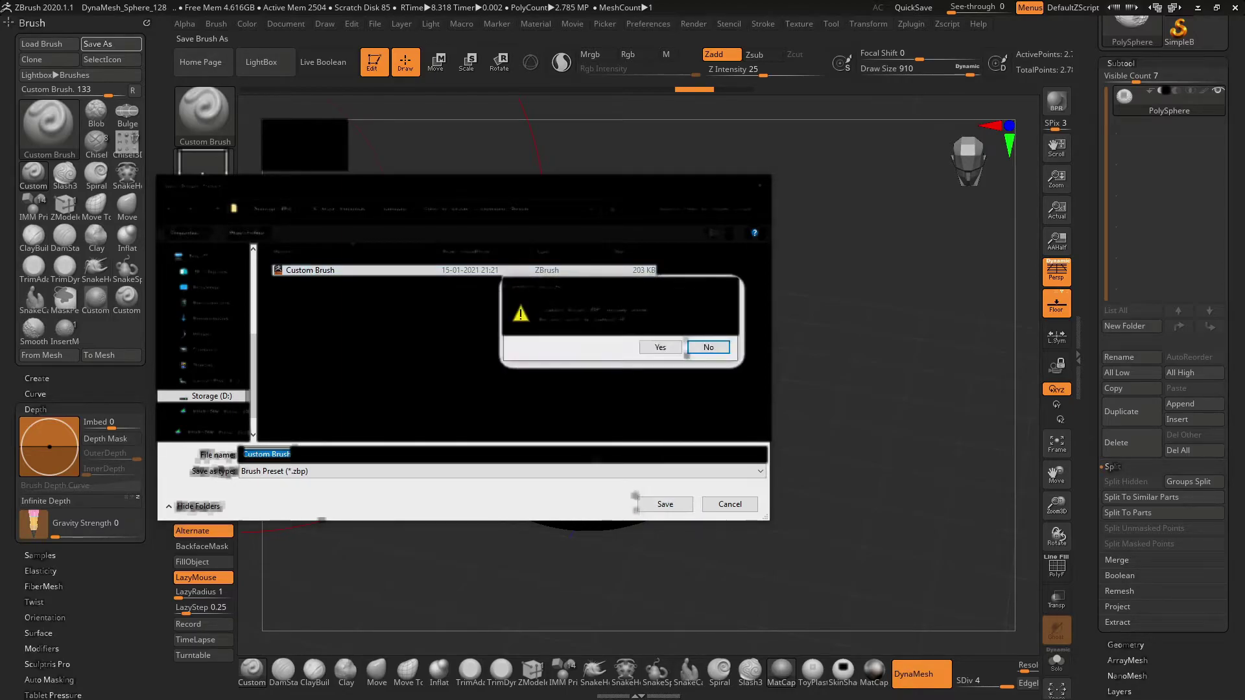
pyautogui.click(659, 347)
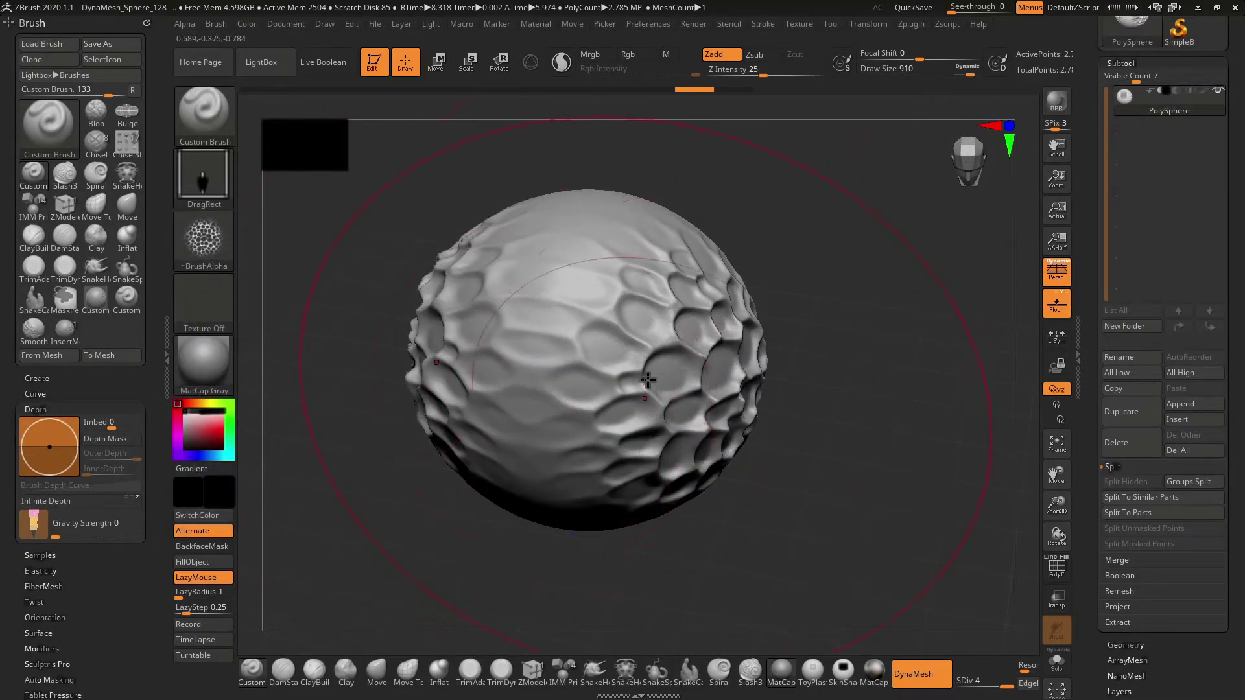
# - Frame the scaled sphere larger and centred in the canvas and make a best-preview render (BPR) of it
pyautogui.moveTo(815, 464)
pyautogui.mouseDown()
pyautogui.moveTo(800, 476)
pyautogui.moveTo(817, 474)
pyautogui.mouseUp()
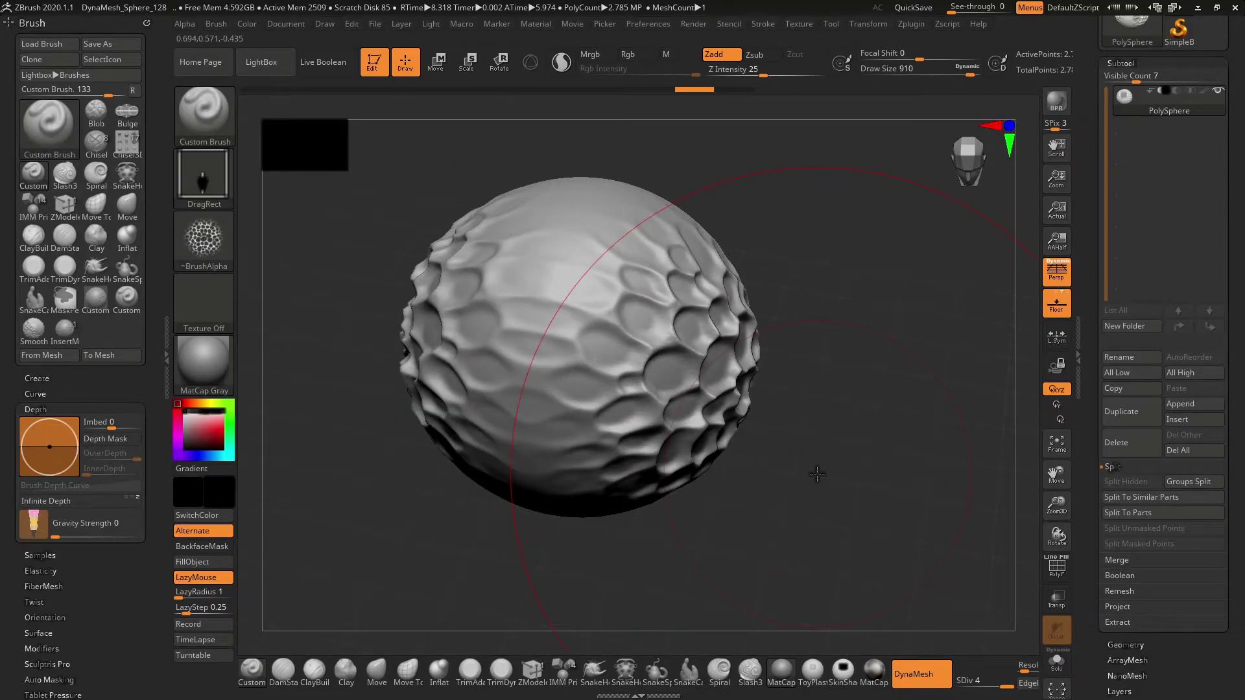
pyautogui.moveTo(817, 474)
pyautogui.mouseDown()
pyautogui.moveTo(788, 470)
pyautogui.moveTo(814, 487)
pyautogui.mouseUp()
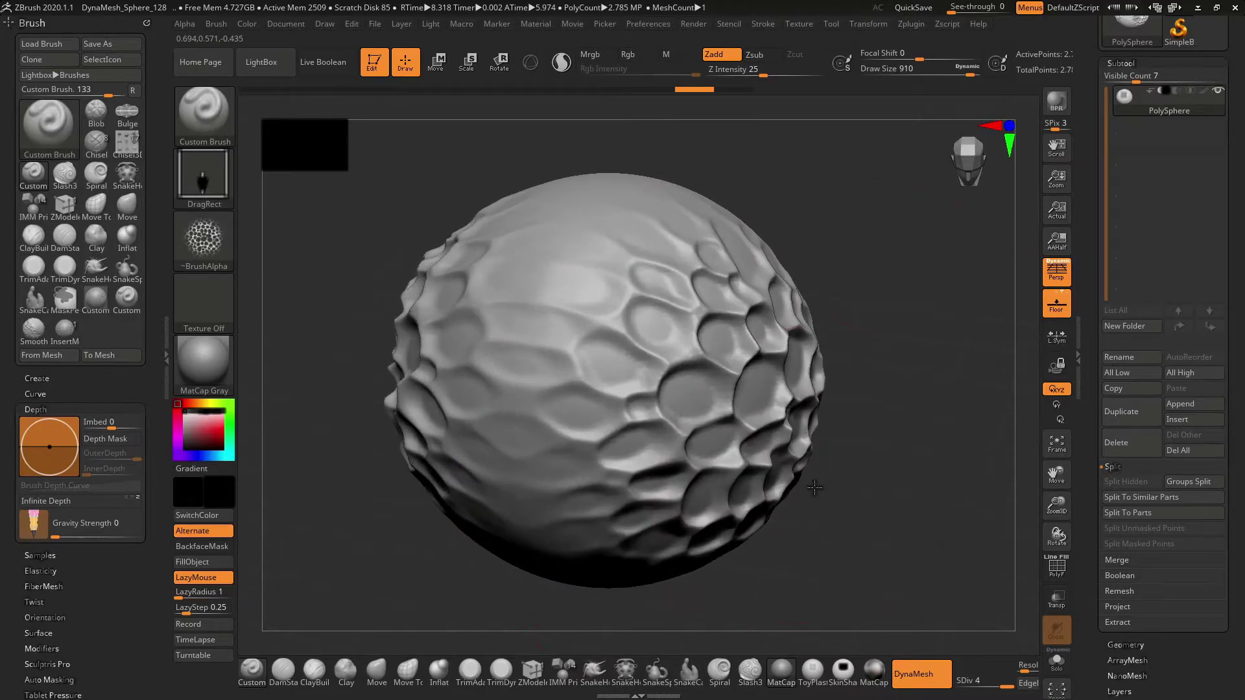
pyautogui.keyDown('alt'); pyautogui.moveTo(865, 312); pyautogui.dragTo(886, 314); pyautogui.keyUp('alt')
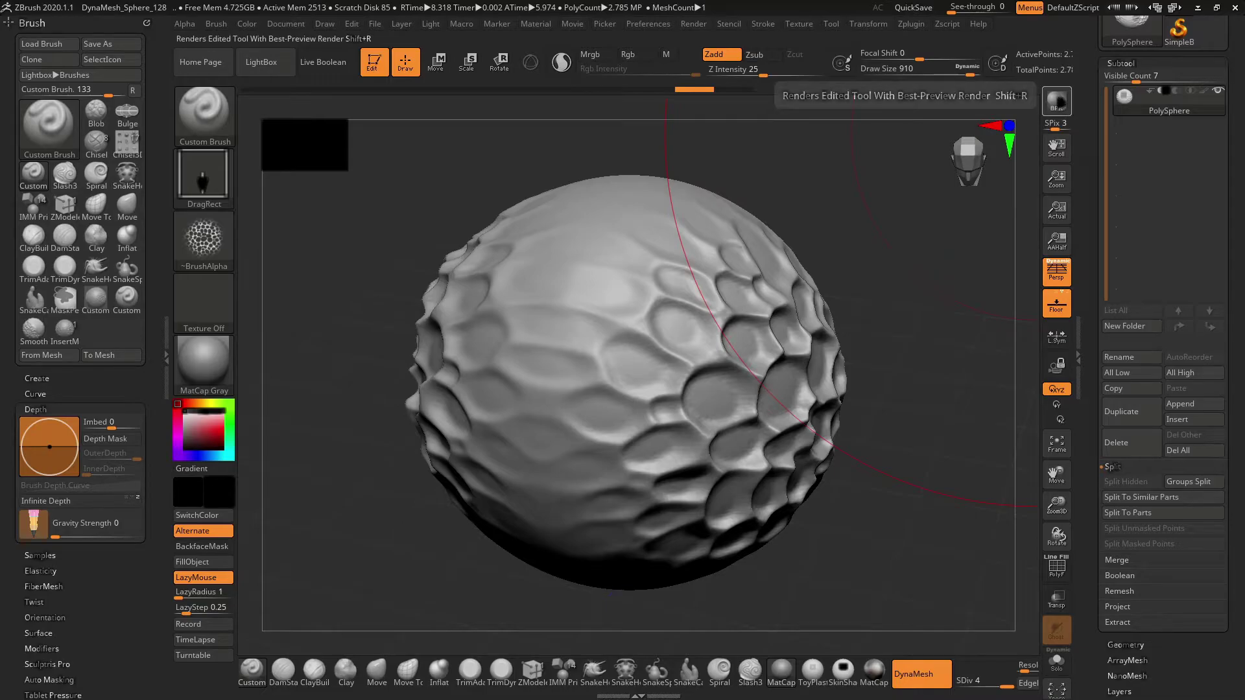
pyautogui.click(1057, 101)
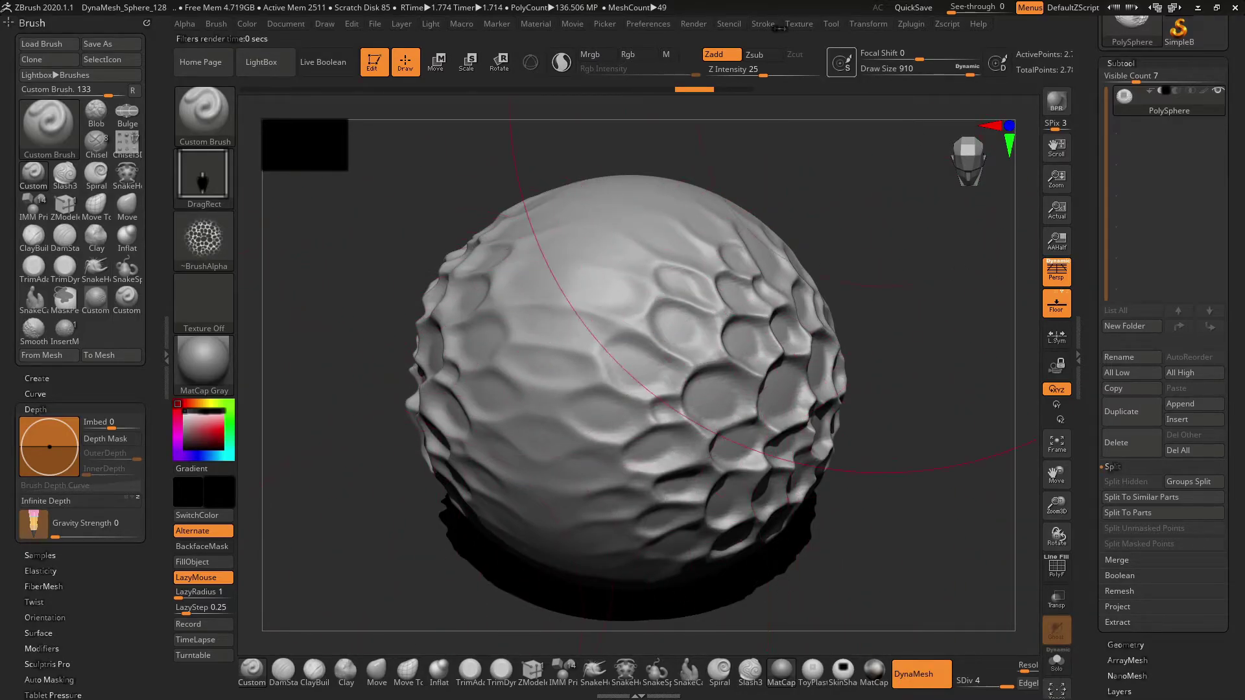
# - Soften the BPR shadow with 104 rays and an angle of about 37, and render the sphere again
pyautogui.click(699, 27)
pyautogui.click(735, 273)
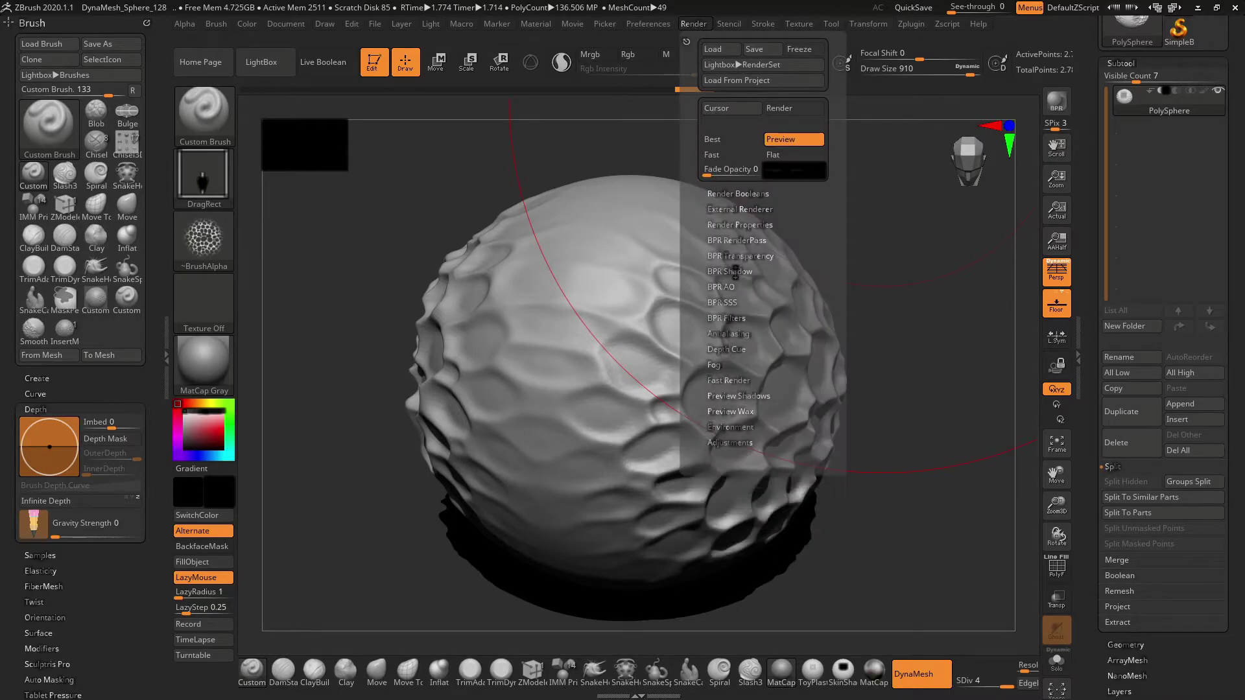
pyautogui.click(735, 273)
pyautogui.moveTo(714, 306); pyautogui.dragTo(785, 305)
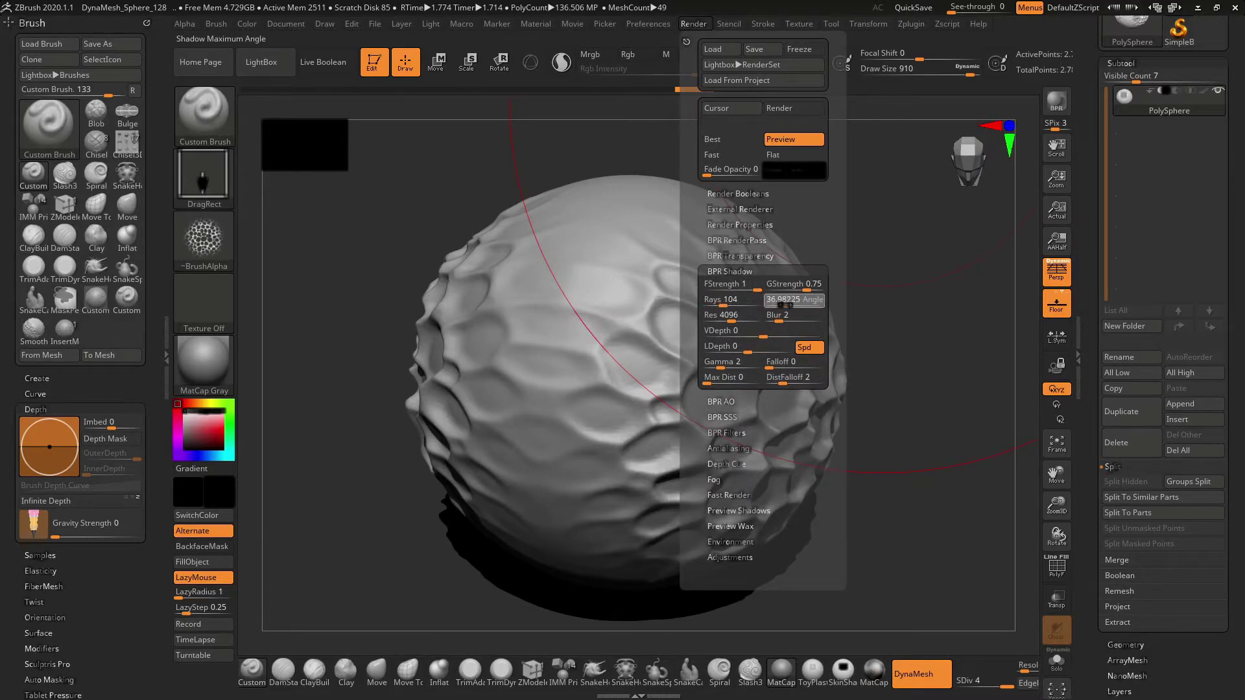
pyautogui.click(1058, 107)
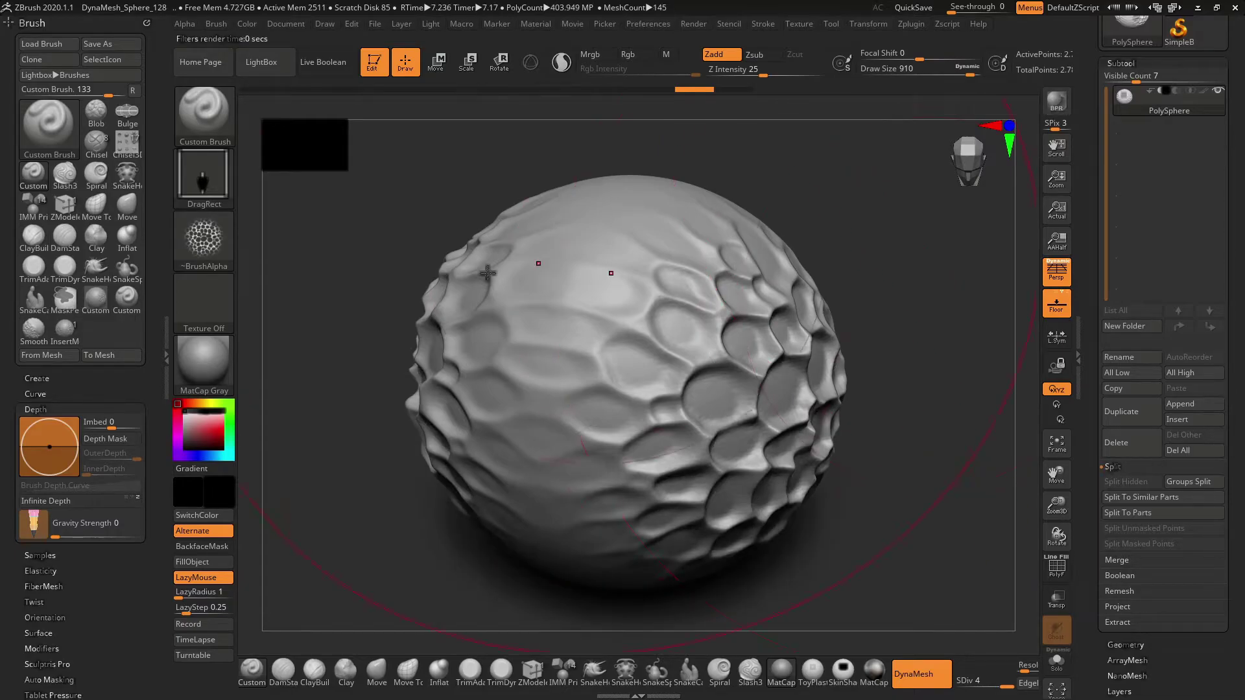
# - Give the sphere the SkinShade4 material with a light grey colour and render it again with BPR
pyautogui.click(200, 369)
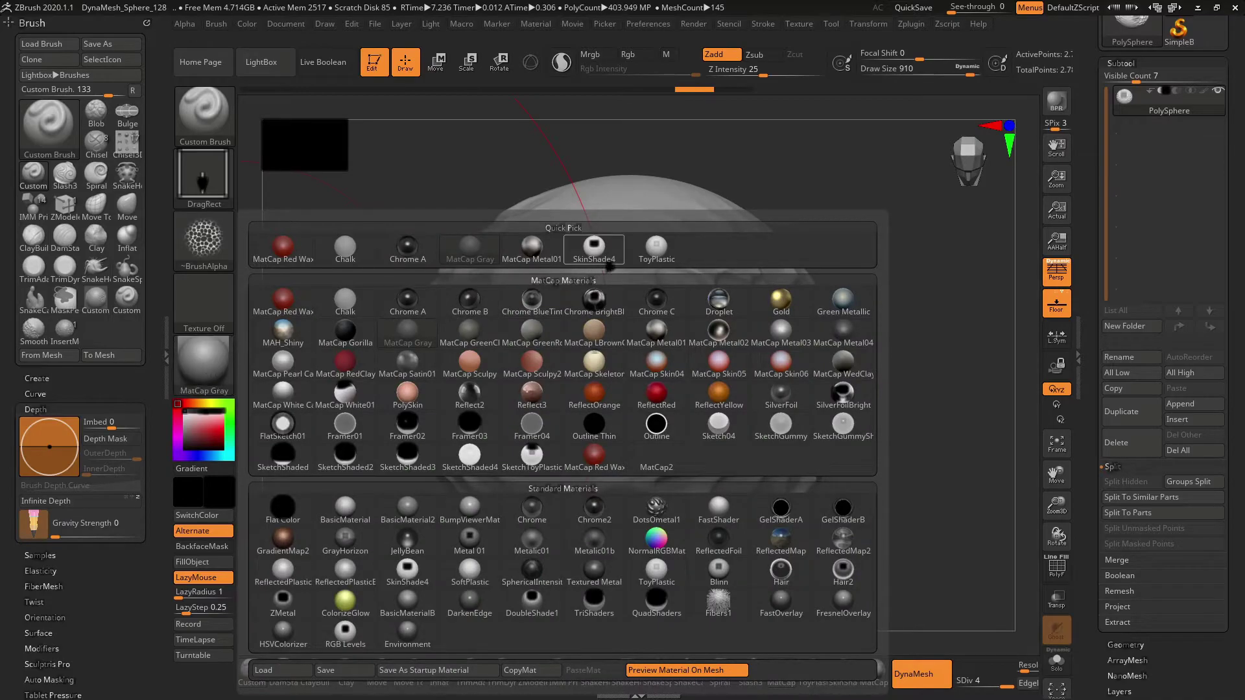
pyautogui.click(595, 249)
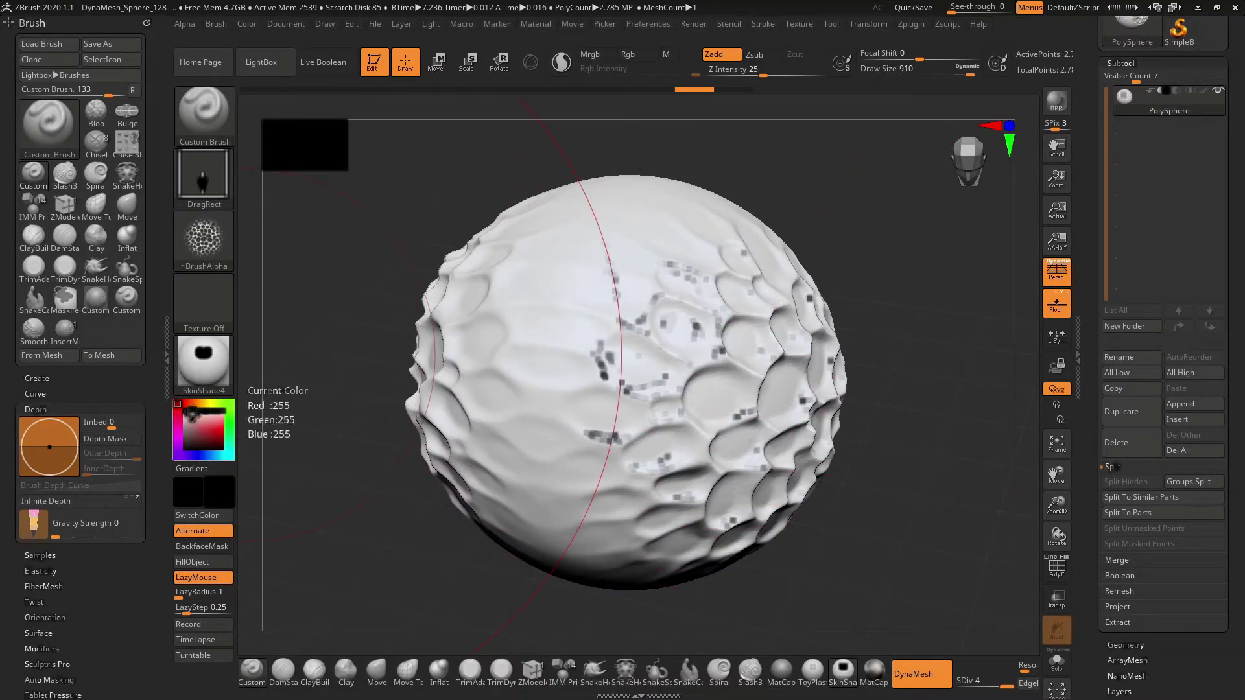
pyautogui.click(185, 420)
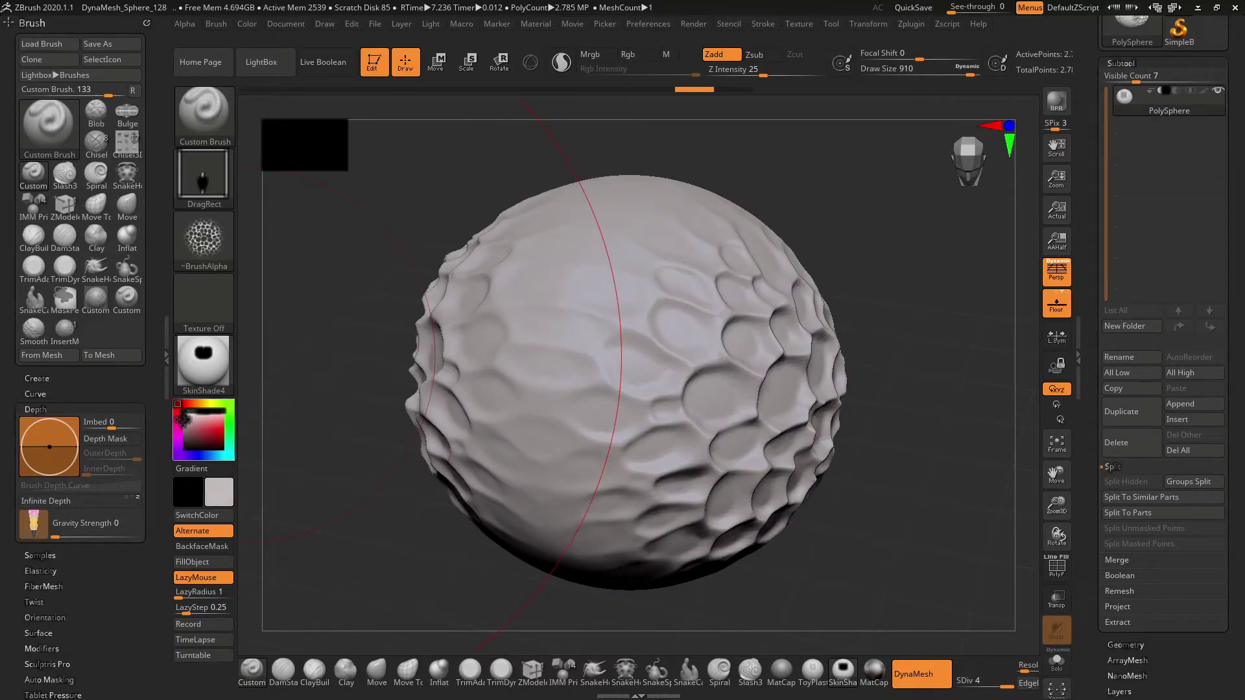
pyautogui.click(1056, 101)
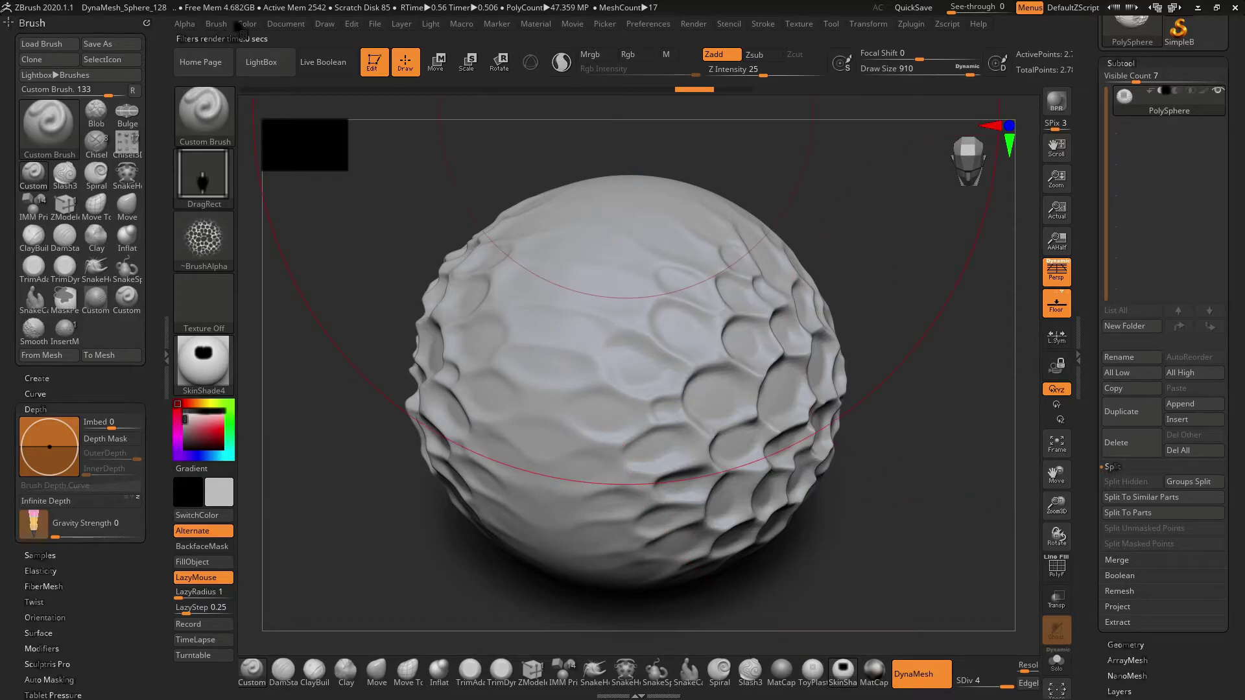
# - Export the rendered document as the Photoshop file Custom Brush Thumbnail, overwriting the existing one
pyautogui.click(283, 24)
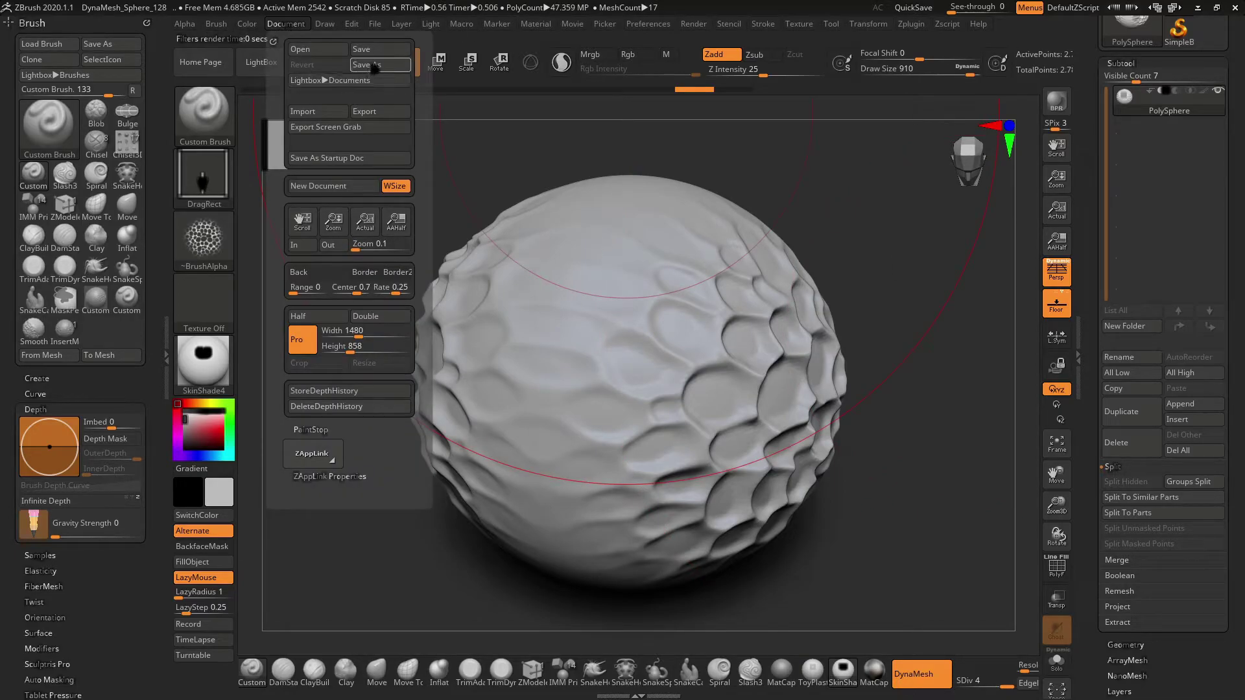
pyautogui.click(380, 112)
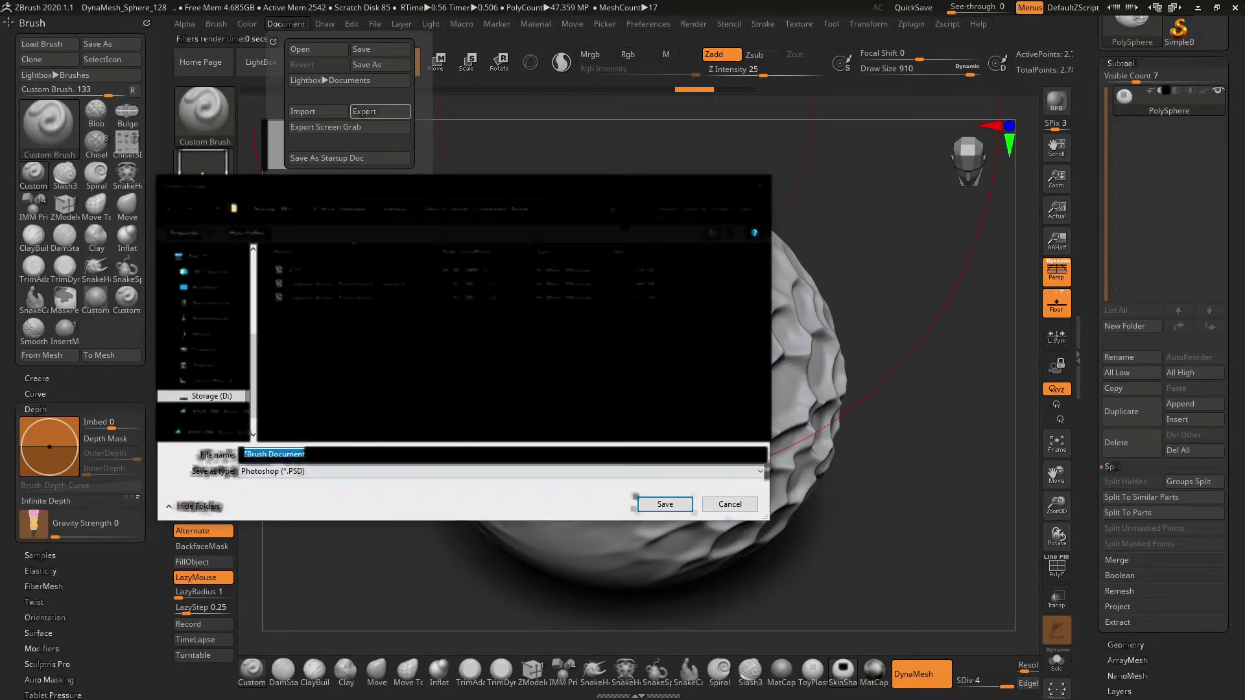
pyautogui.click(330, 297)
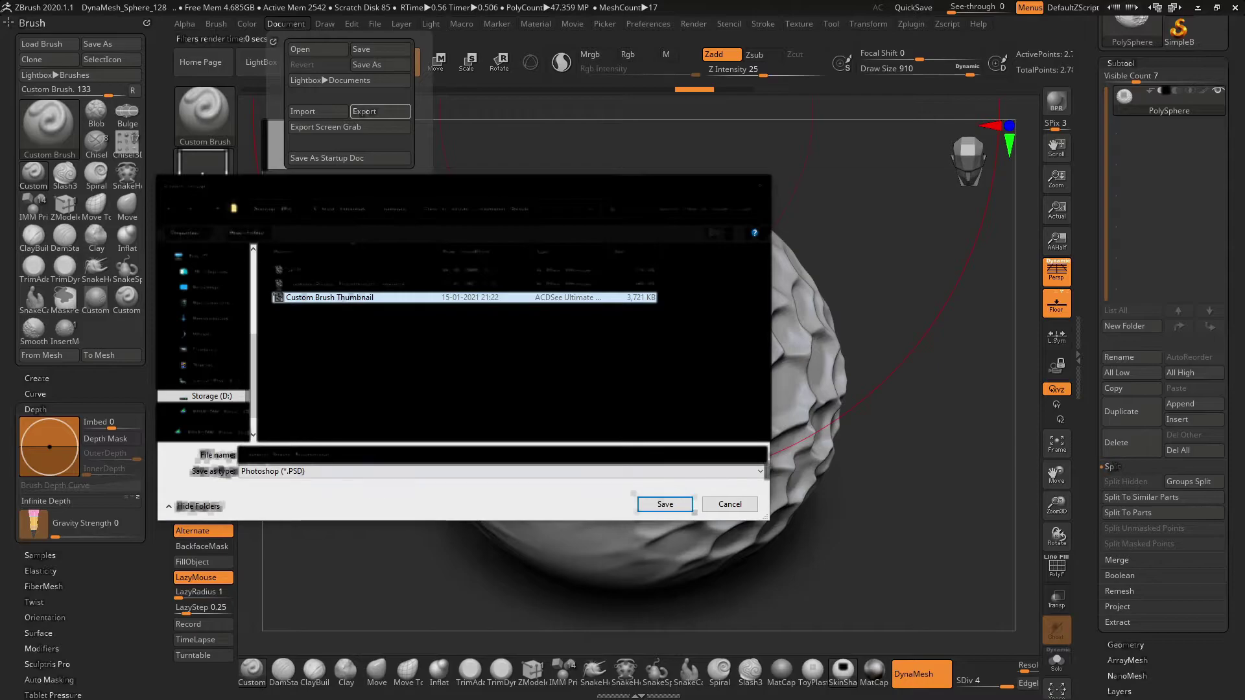
pyautogui.click(663, 506)
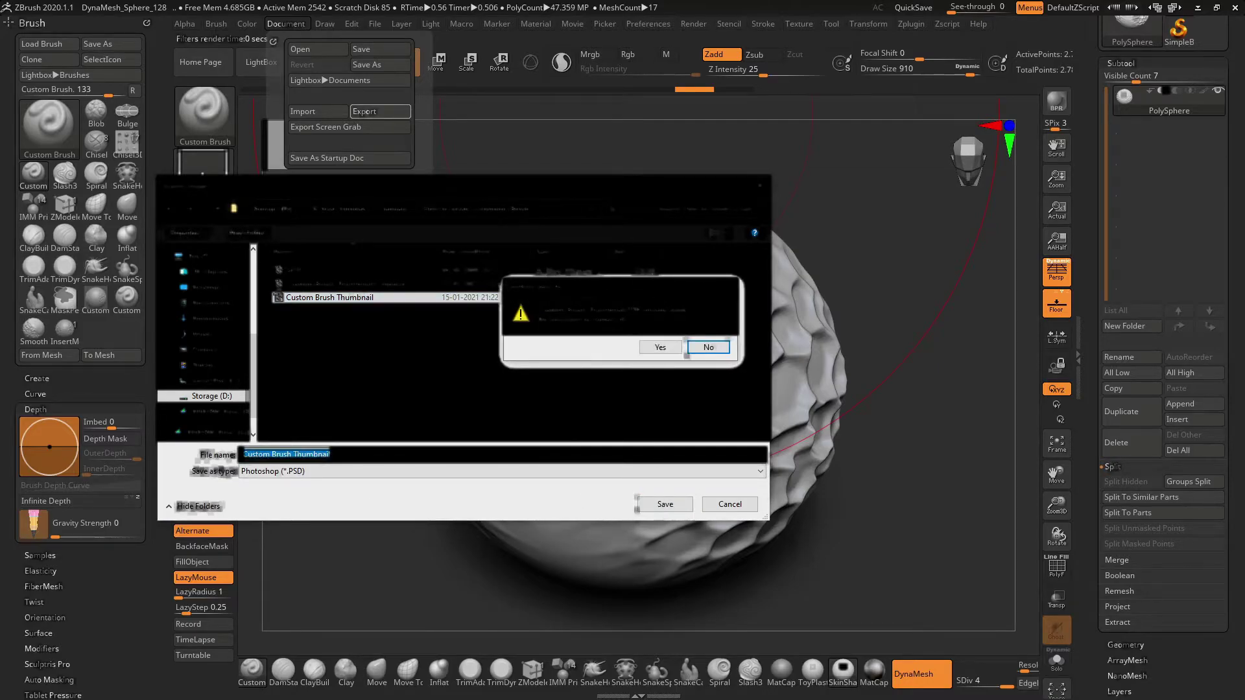
pyautogui.click(661, 348)
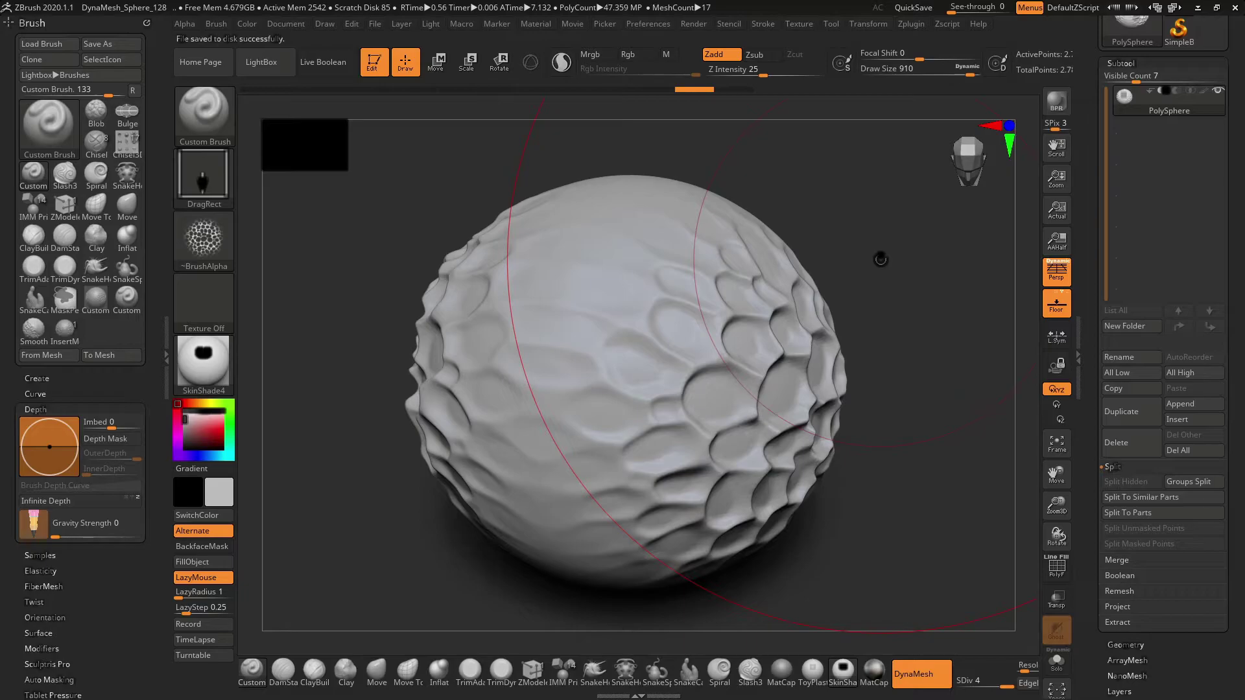
# - Switch to File Explorer, view the exported Custom Brush Thumbnail image in ACDSee and close the viewer
pyautogui.hotkey('alt', 'Tab')
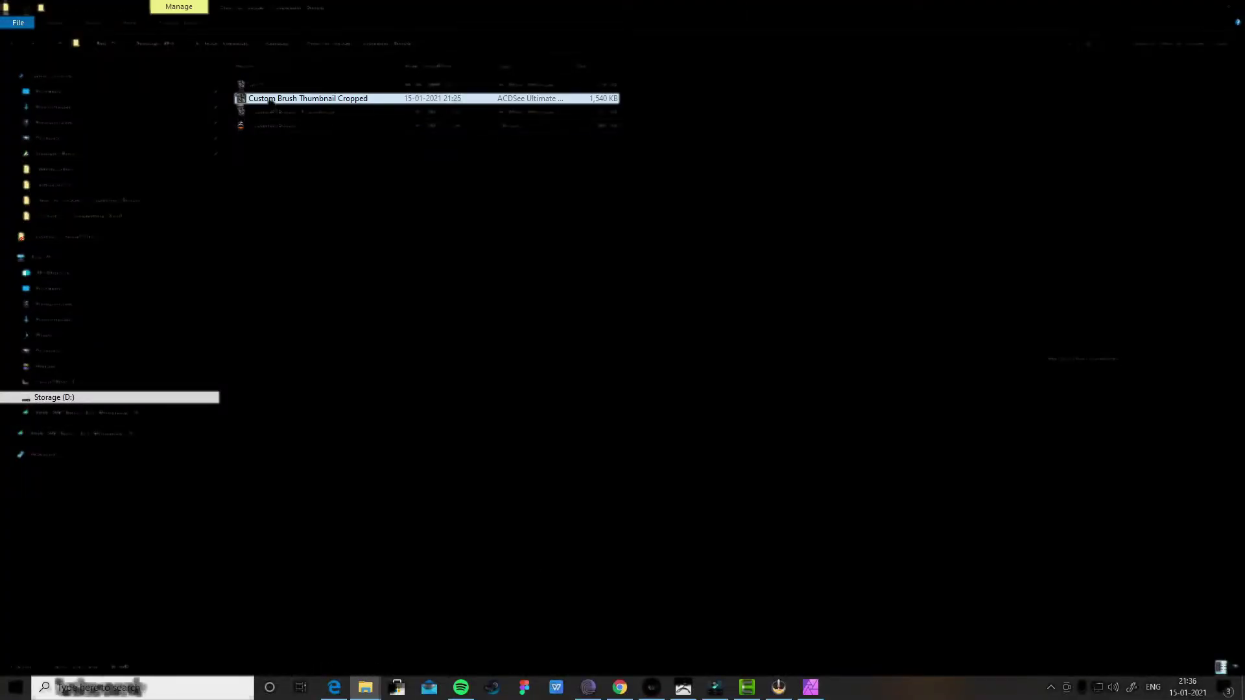
pyautogui.doubleClick(277, 112)
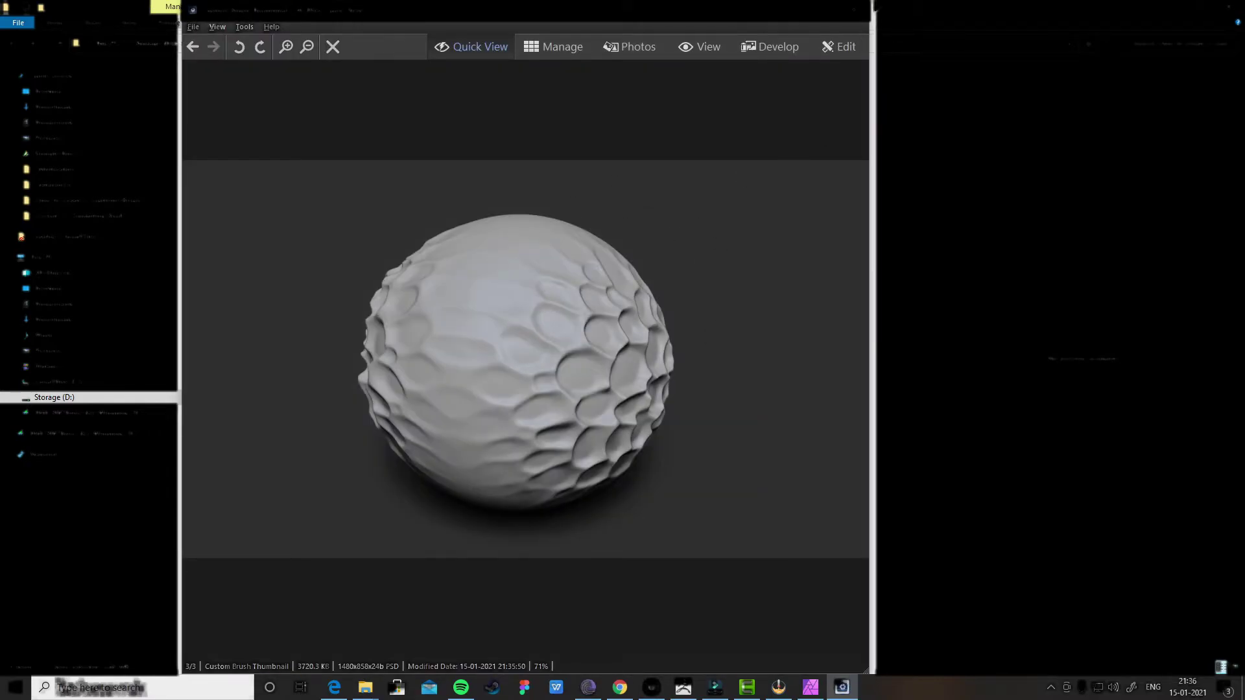
pyautogui.click(857, 9)
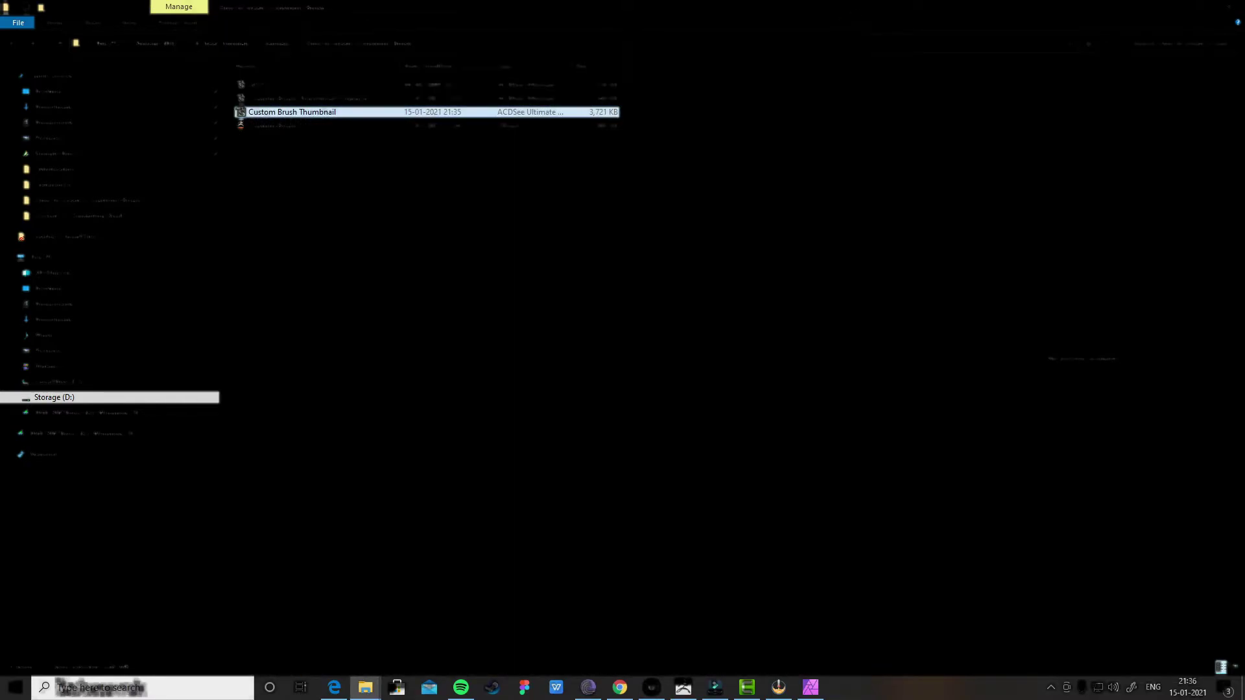
# - Open the exported Custom Brush Thumbnail image from File Explorer in Affinity Photo
pyautogui.doubleClick(294, 112)
pyautogui.rightClick(295, 113)
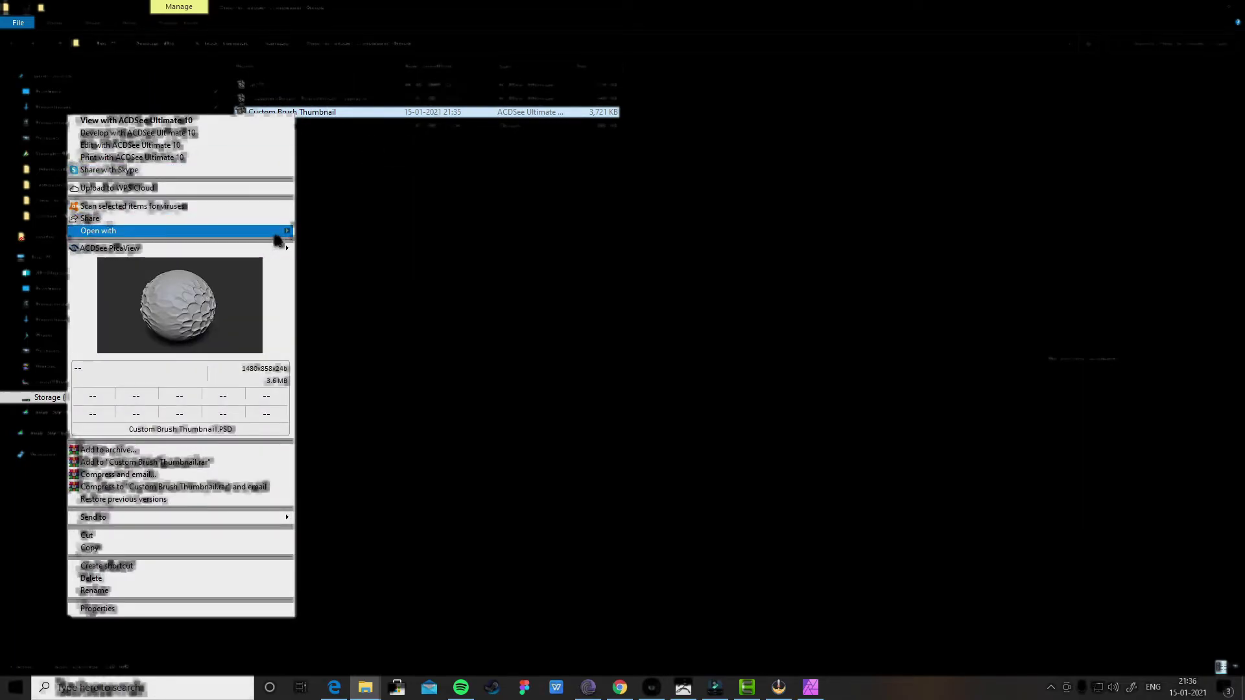
pyautogui.moveTo(284, 233)
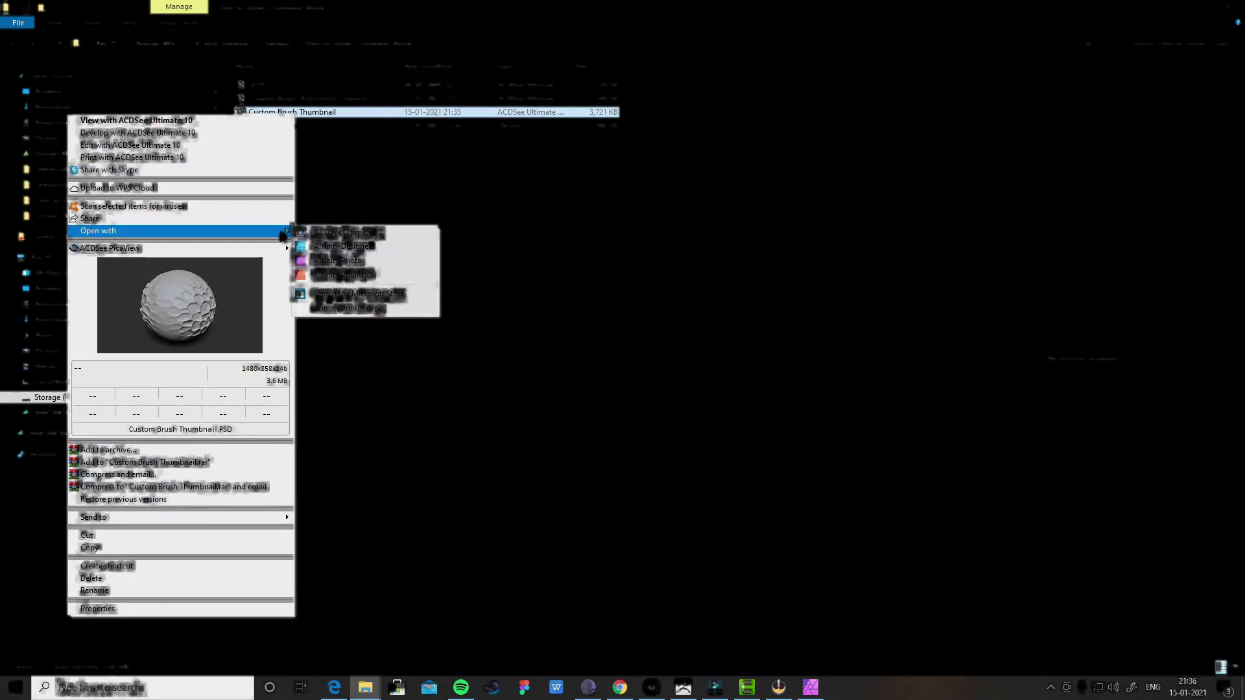
pyautogui.click(350, 262)
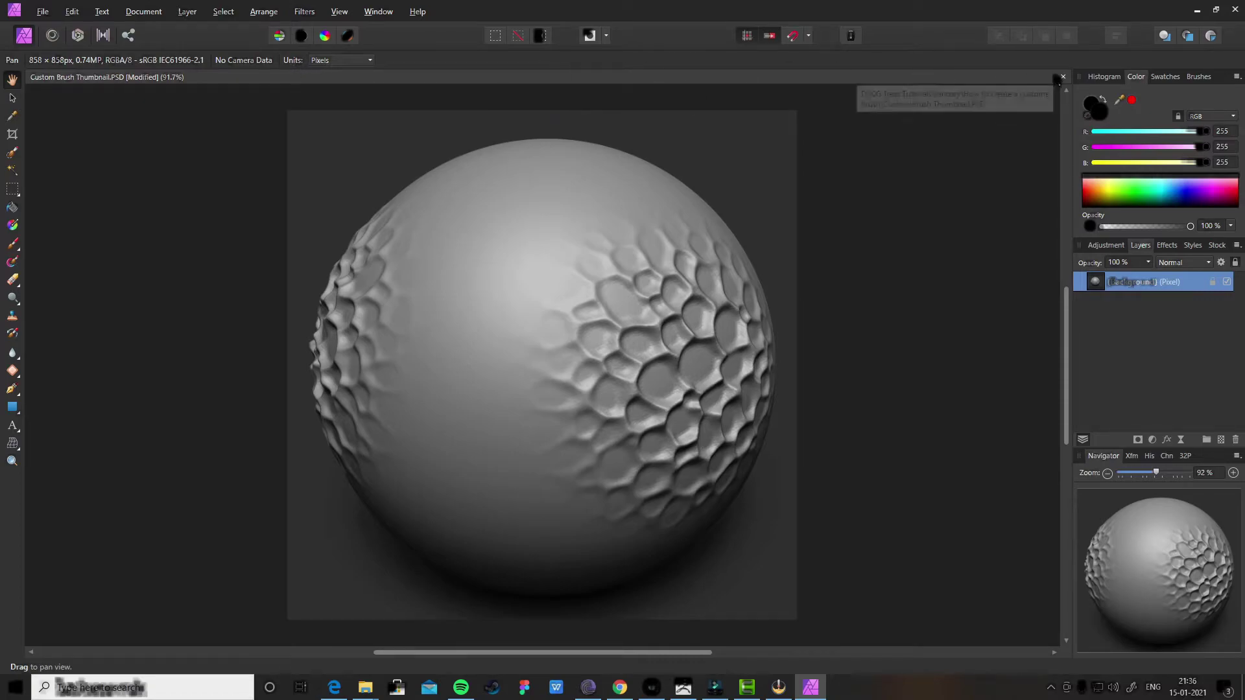
# - Close the old modified thumbnail document without saving, and load the newly exported Custom Brush Thumbnail file from File Explorer into Affinity Photo
pyautogui.click(1063, 77)
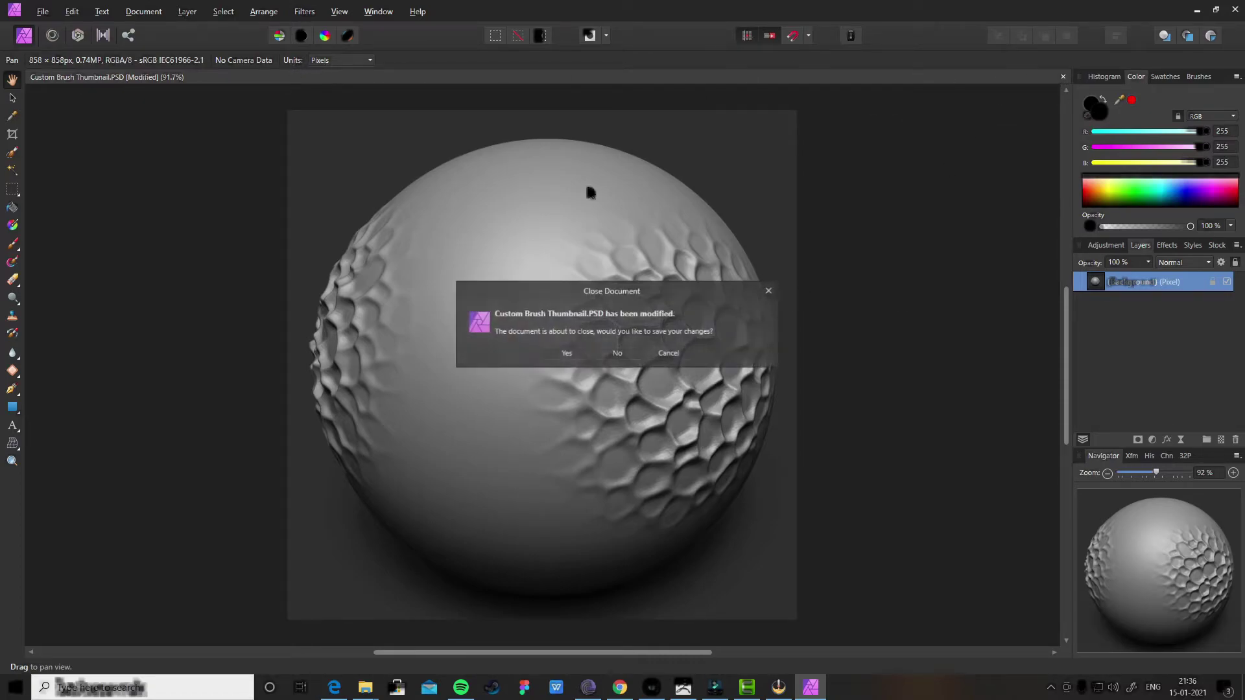
pyautogui.click(619, 354)
pyautogui.hotkey('alt', 'Tab')
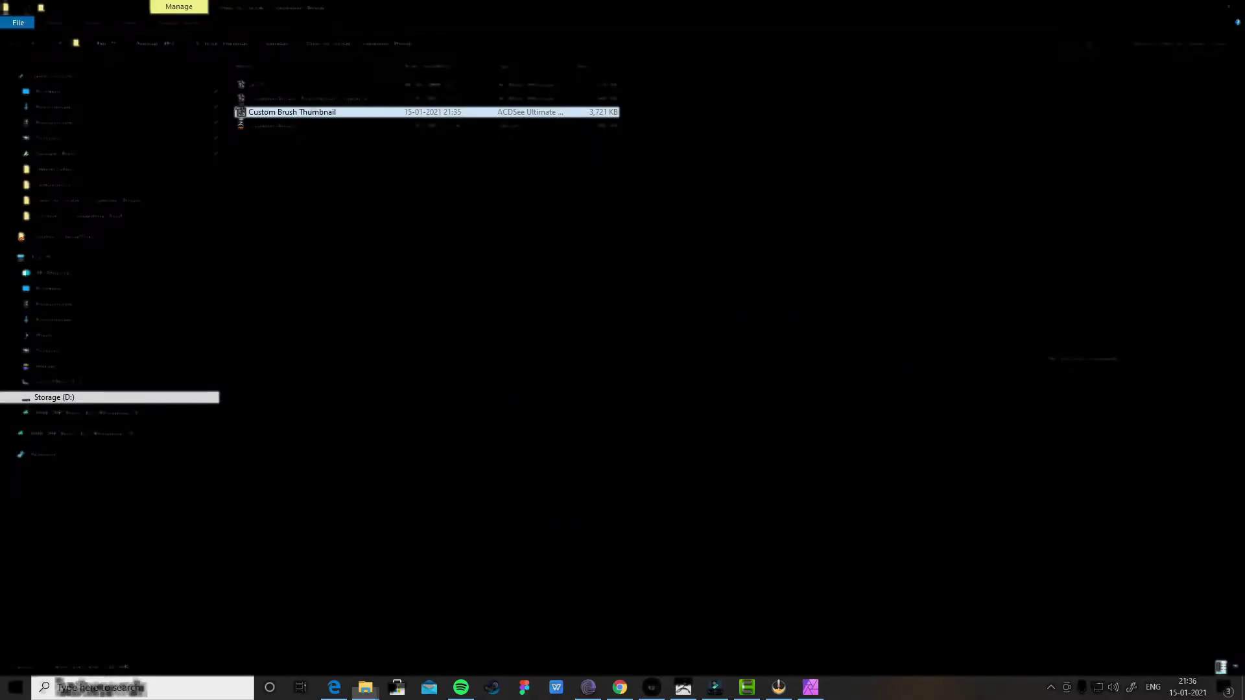
pyautogui.moveTo(311, 114)
pyautogui.mouseDown()
pyautogui.moveTo(459, 417)
pyautogui.moveTo(543, 334)
pyautogui.mouseUp()
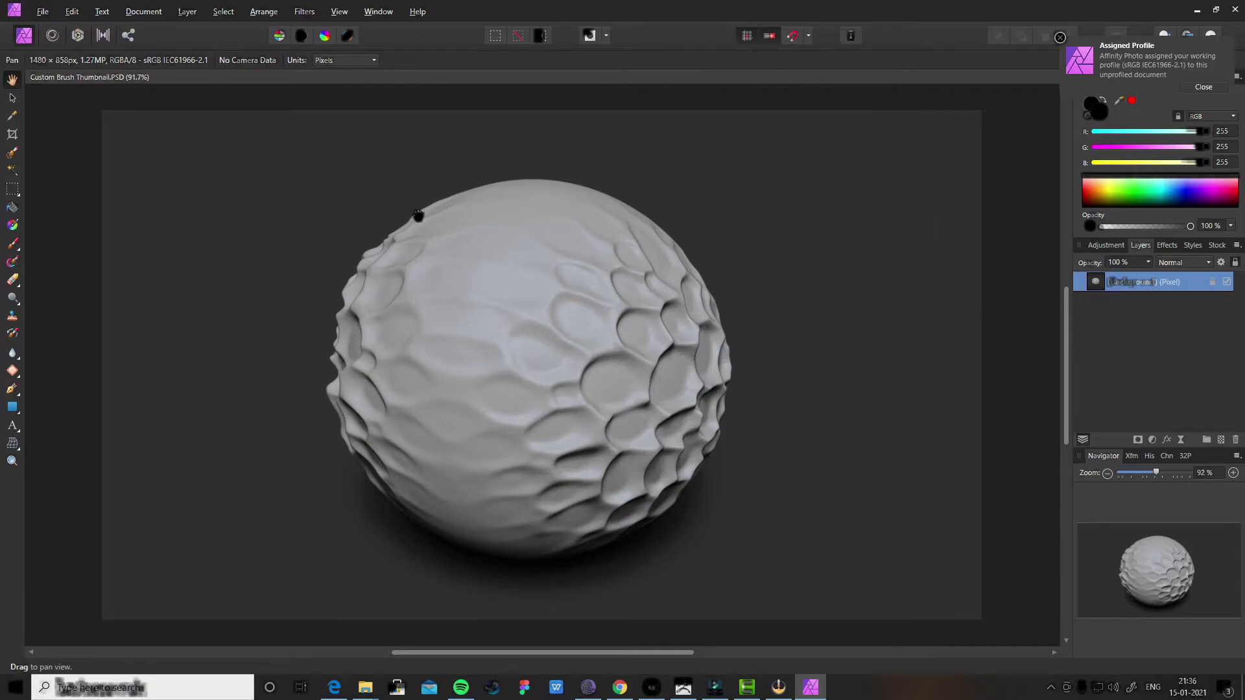
# - Fit an unconstrained crop frame closely around the sphere and its shadow, about 779 x 754 px
pyautogui.press('c')
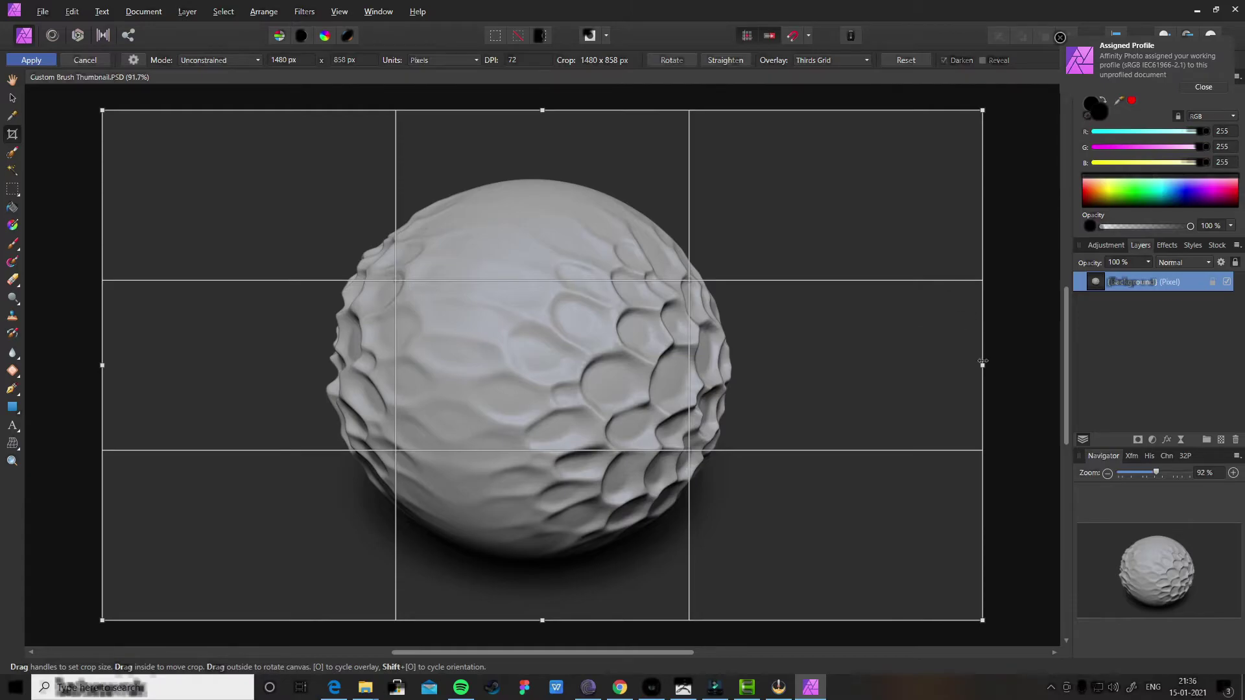
pyautogui.moveTo(983, 362); pyautogui.dragTo(783, 375)
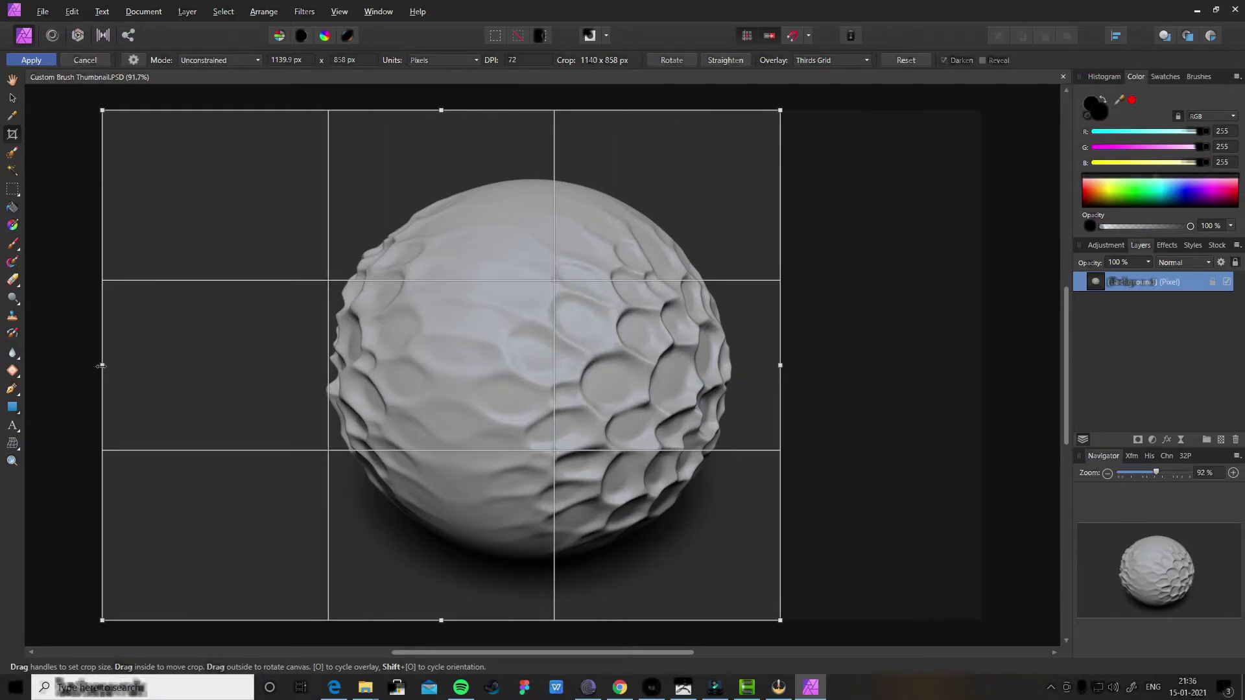
pyautogui.moveTo(101, 366); pyautogui.dragTo(305, 351)
pyautogui.moveTo(543, 108); pyautogui.dragTo(543, 160)
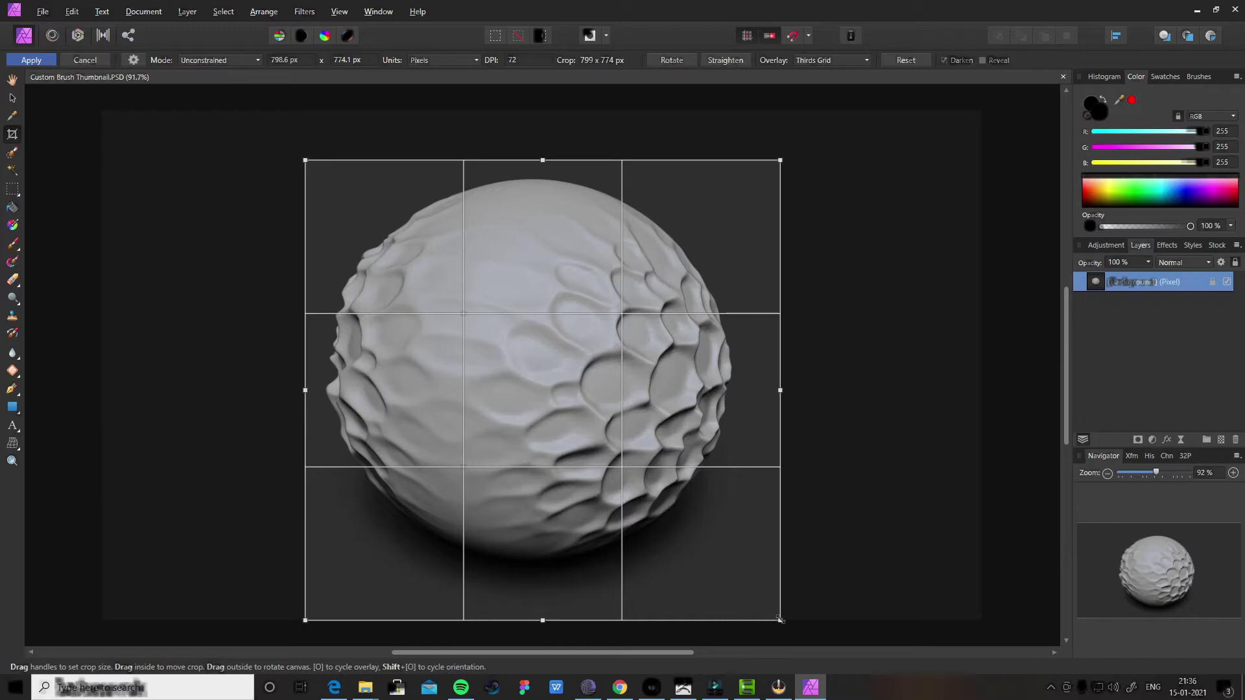
pyautogui.moveTo(780, 619); pyautogui.dragTo(768, 608)
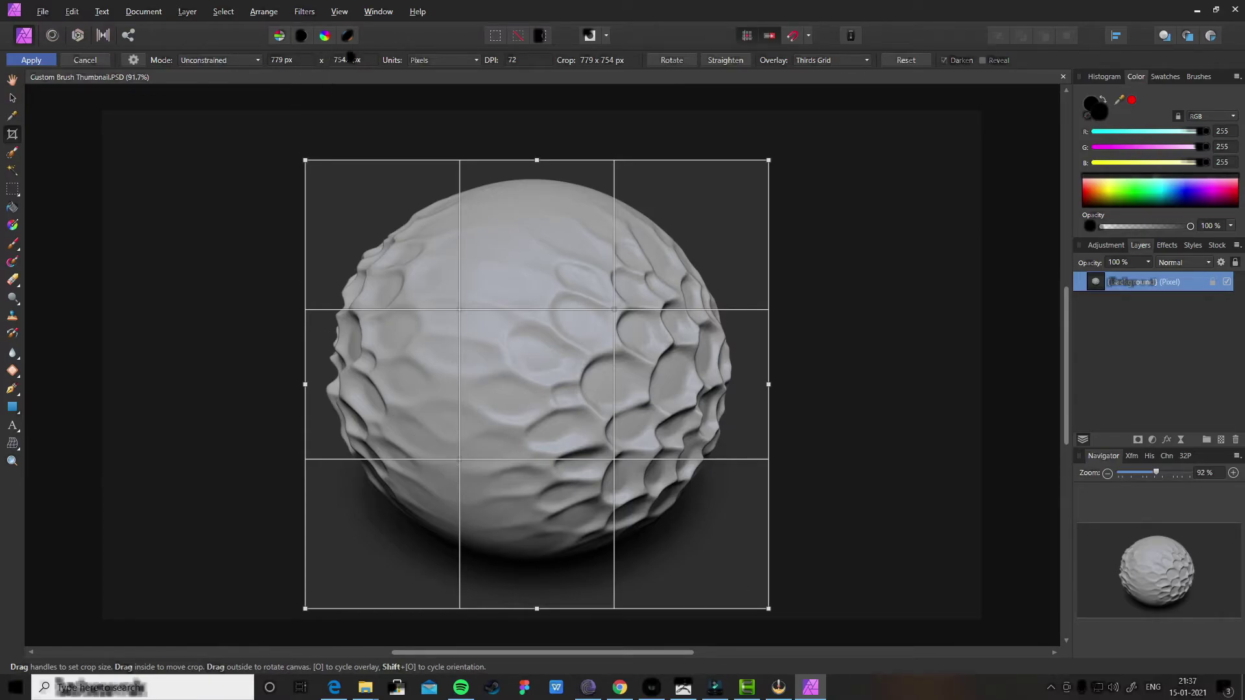
# - Set the crop size to 780 x 780 px, center the frame on the sphere and apply the crop
pyautogui.click(281, 60)
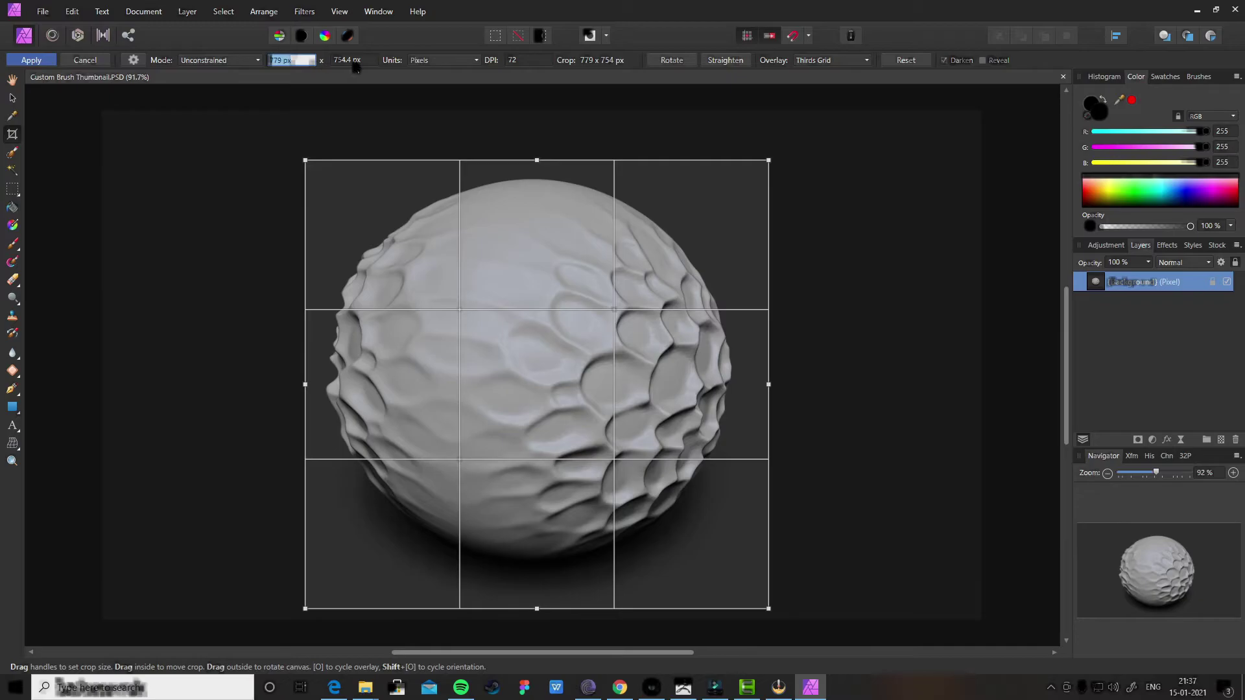
pyautogui.press('Tab')
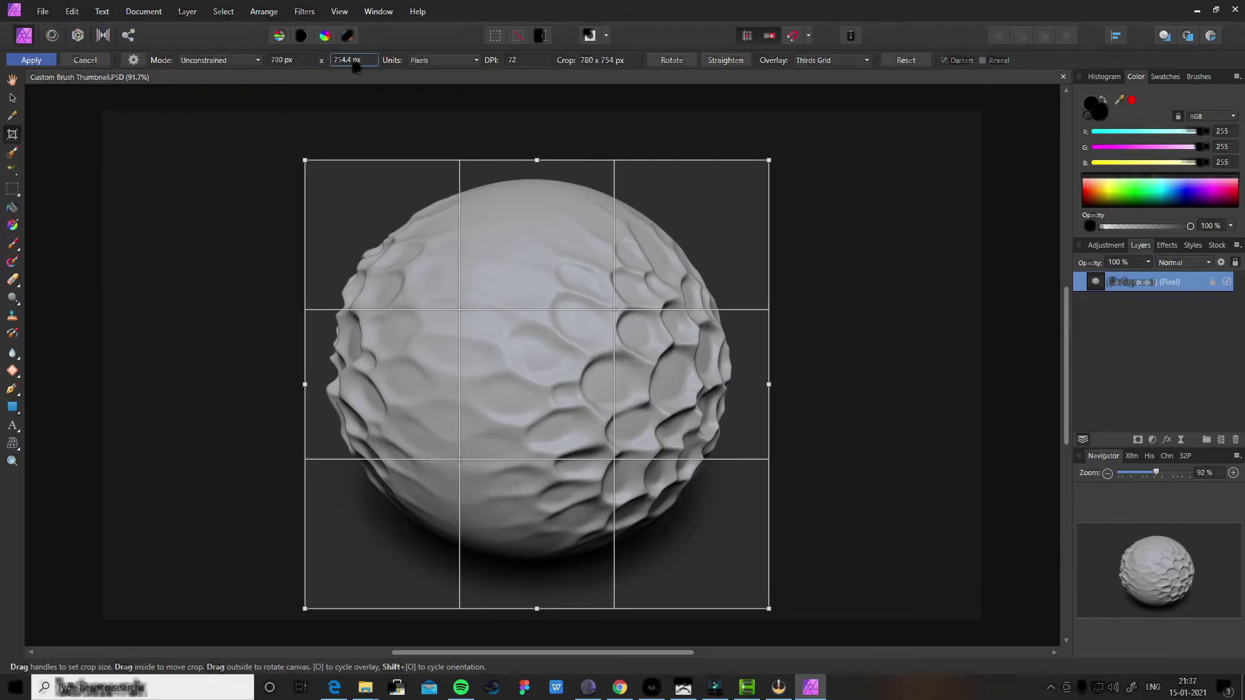
pyautogui.click(355, 64)
pyautogui.write('780')
pyautogui.press('Tab')
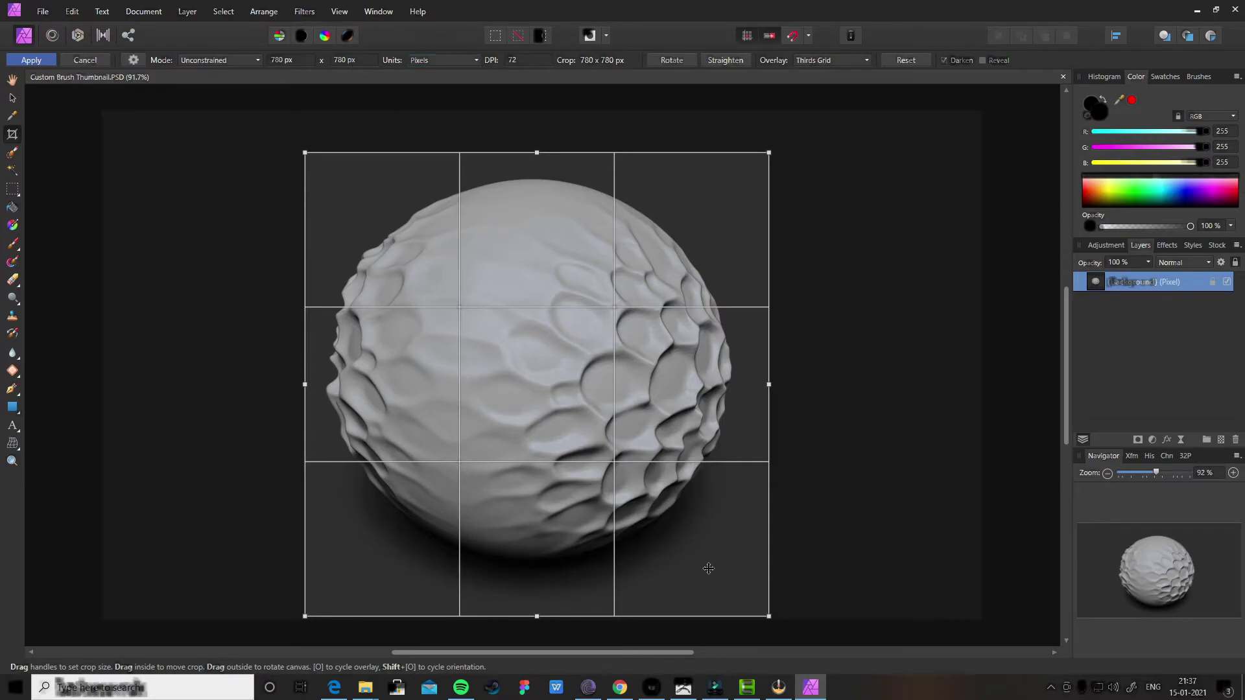
pyautogui.moveTo(708, 569); pyautogui.dragTo(703, 563)
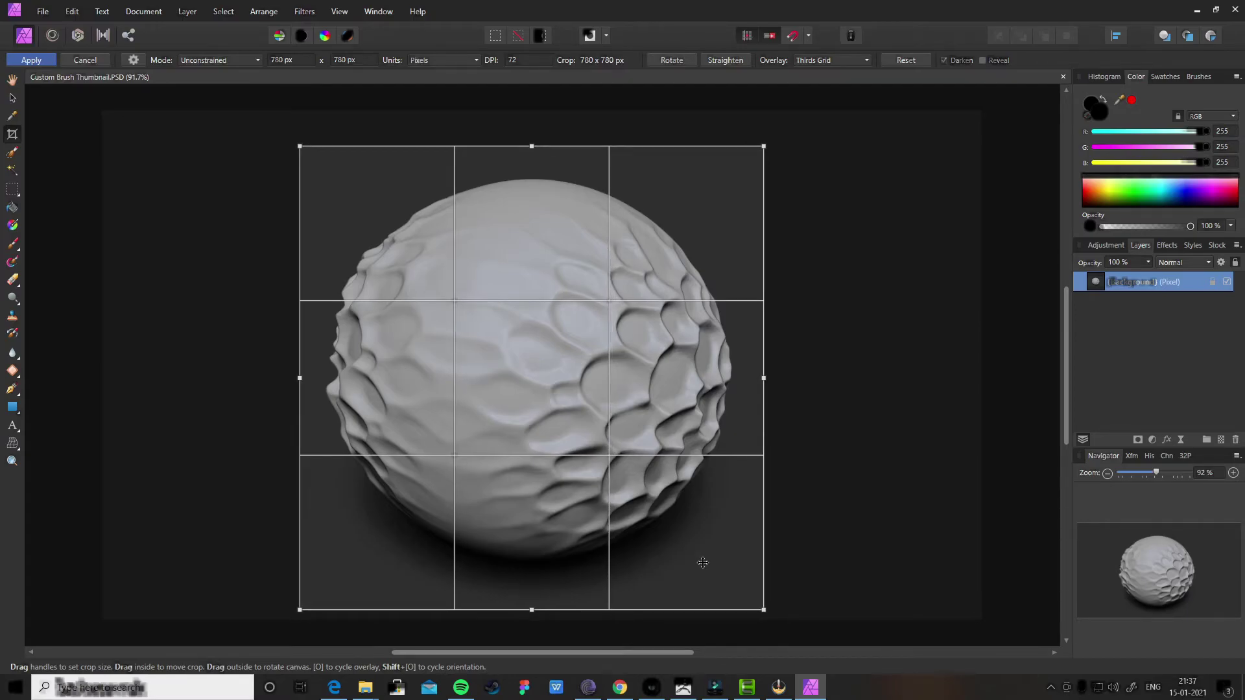
pyautogui.press('Return')
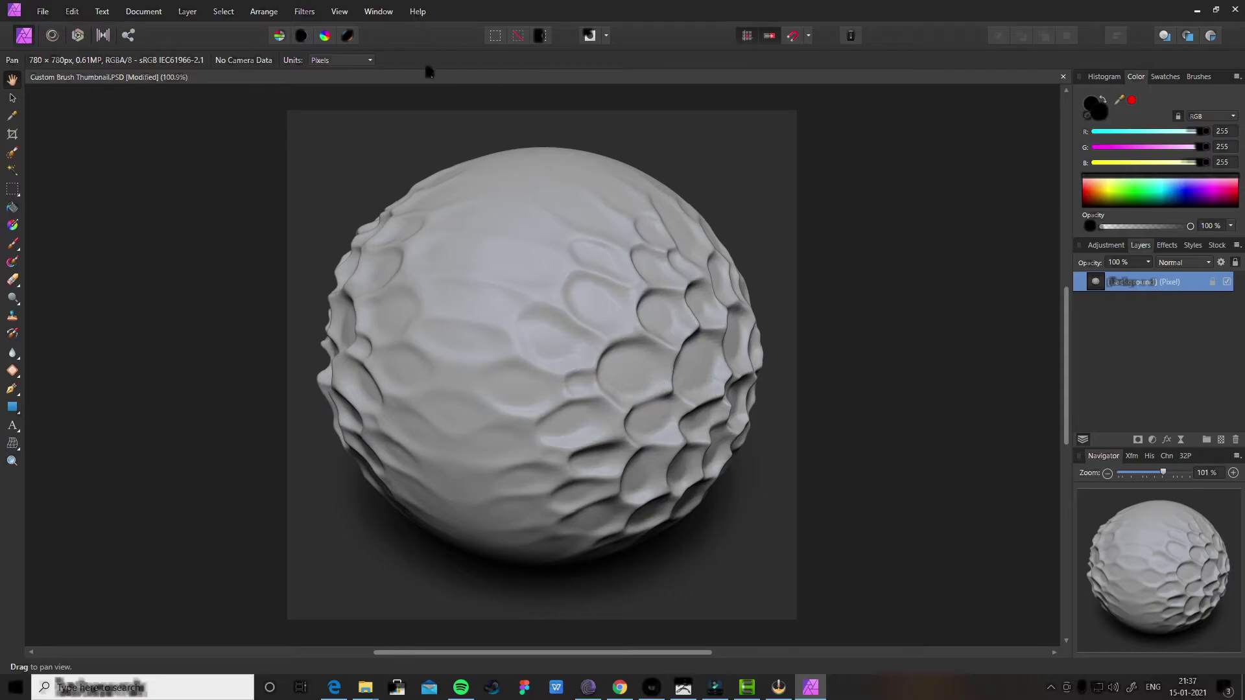
# - Export the cropped image as the PSD file Custom Brush Thumbnail Cropped, overwriting the existing one
pyautogui.click(43, 11)
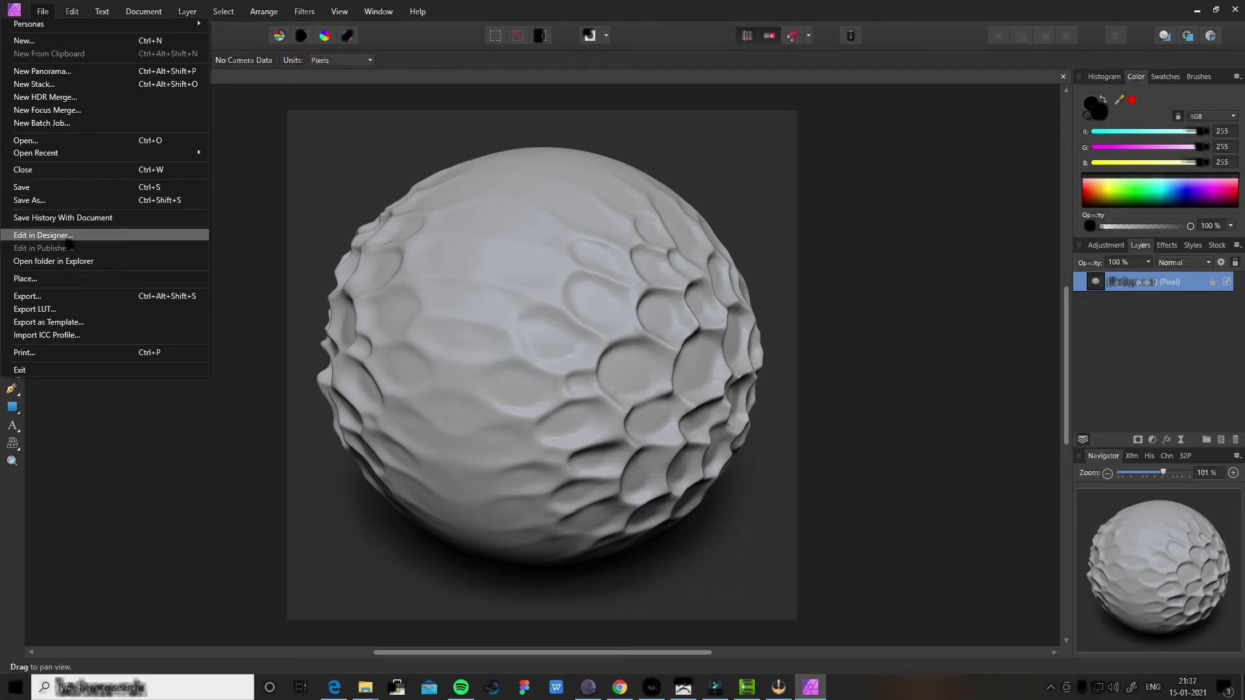
pyautogui.click(94, 297)
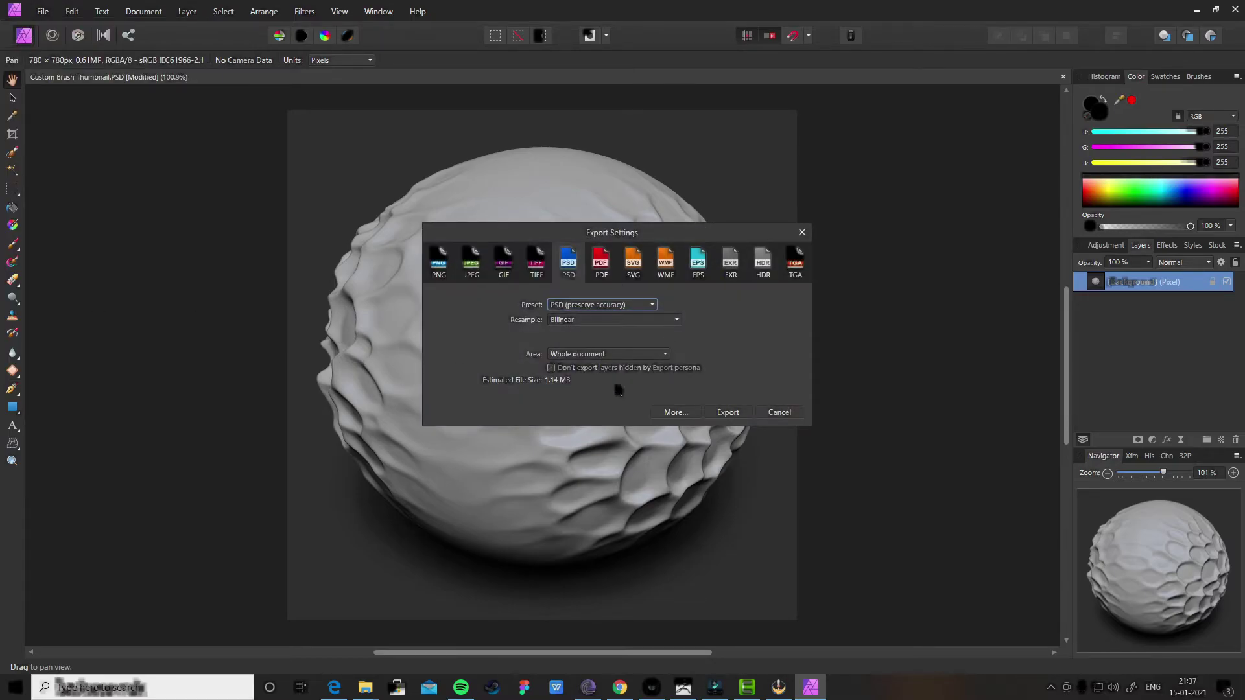
pyautogui.click(721, 413)
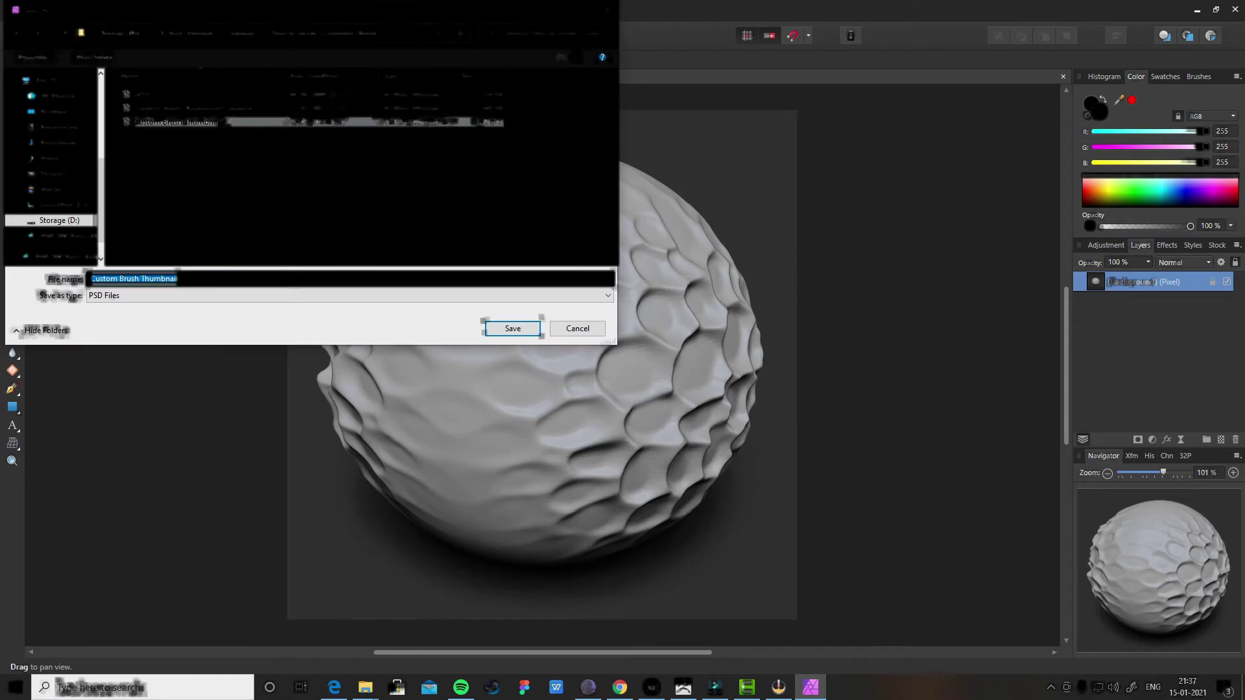
pyautogui.click(220, 109)
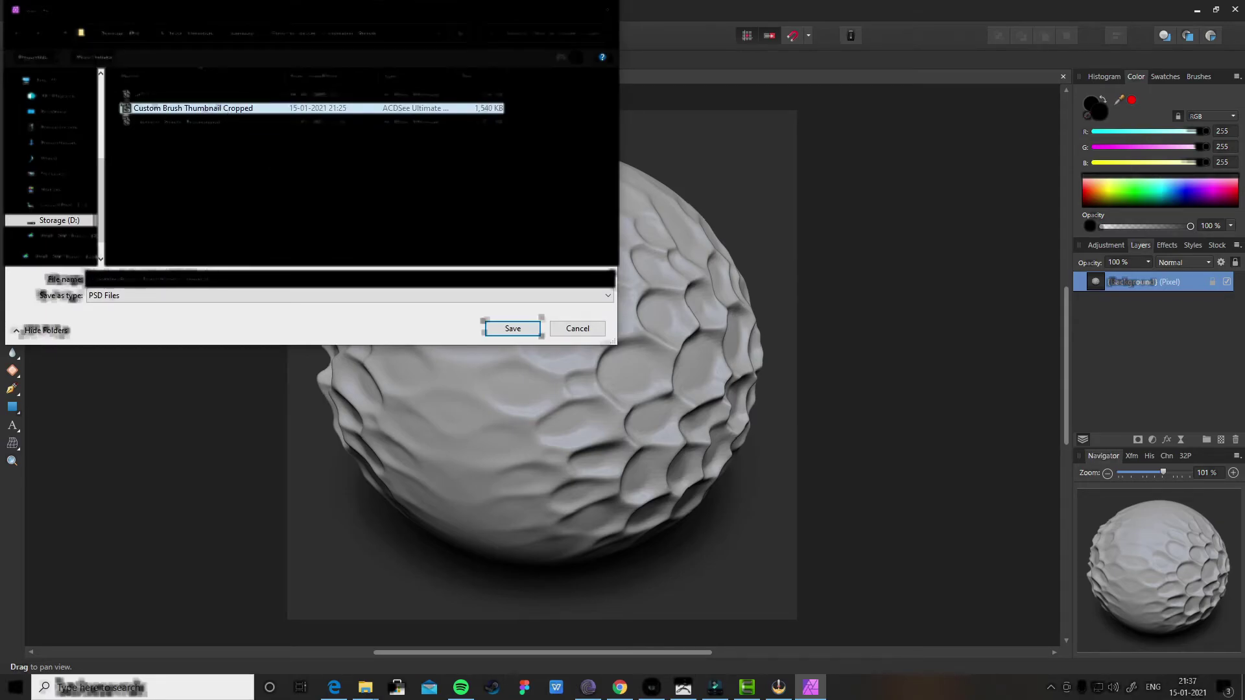
pyautogui.click(512, 329)
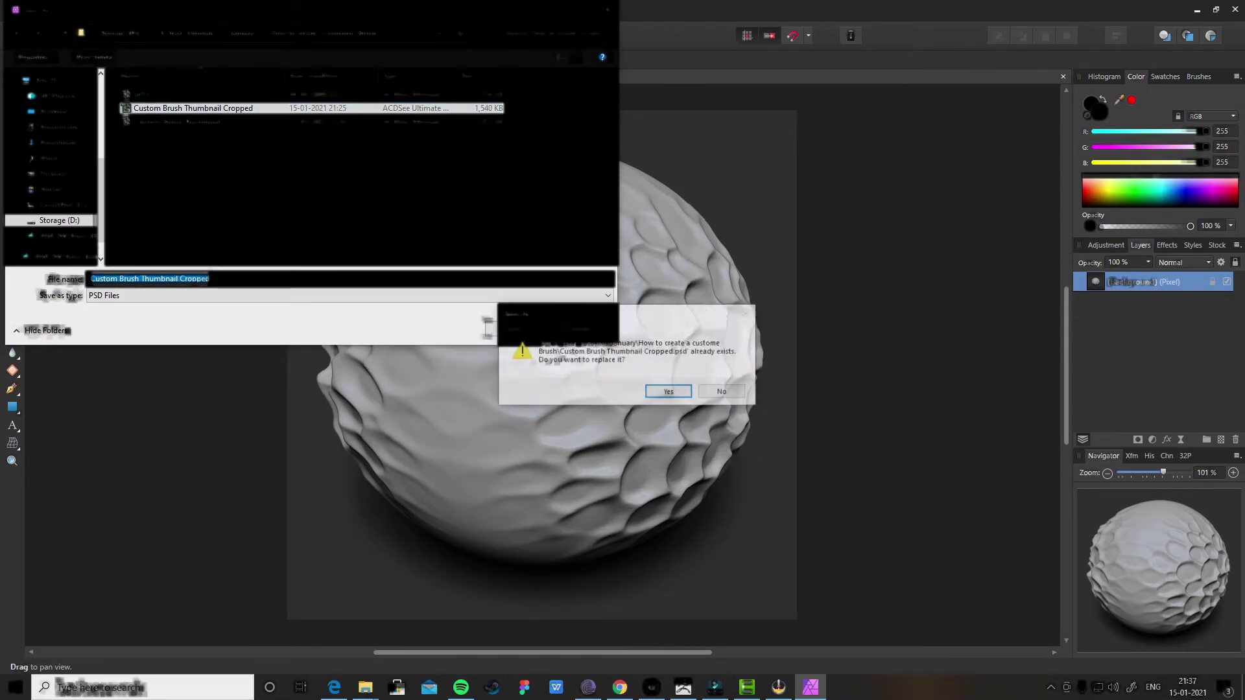
pyautogui.click(668, 394)
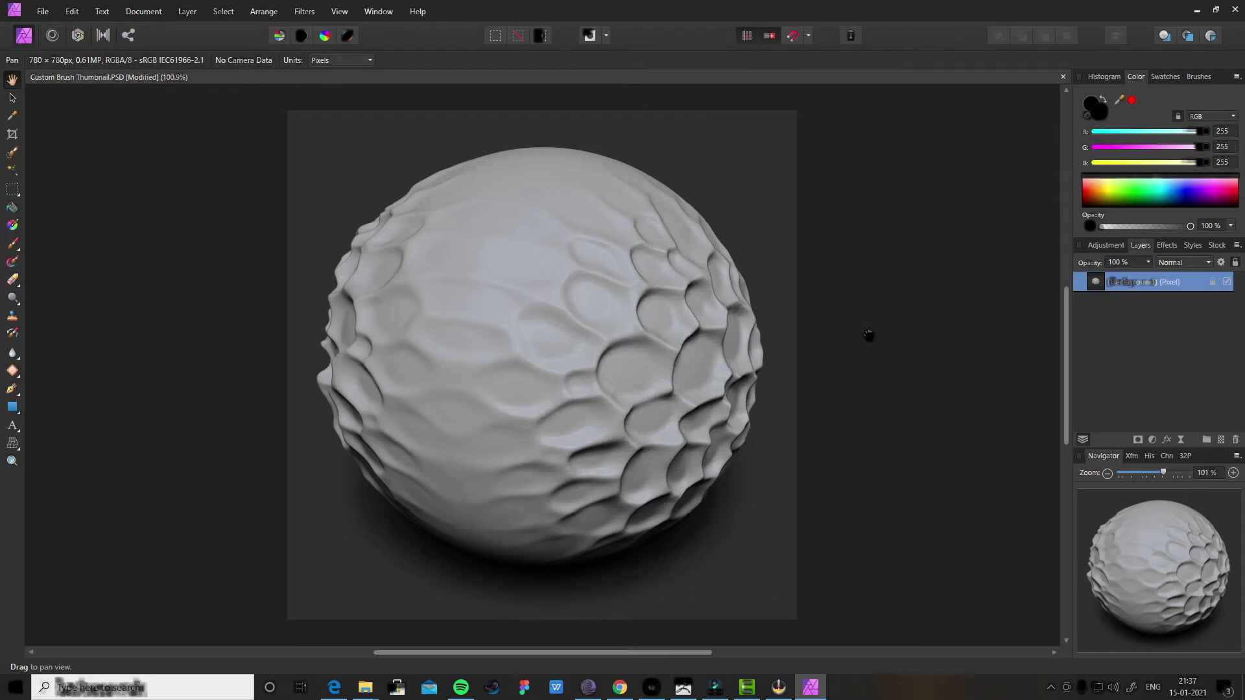
# - Switch to ZBrush and assign the Custom Brush Thumbnail Cropped image as the custom brush's icon
pyautogui.hotkey('alt', 'Tab')
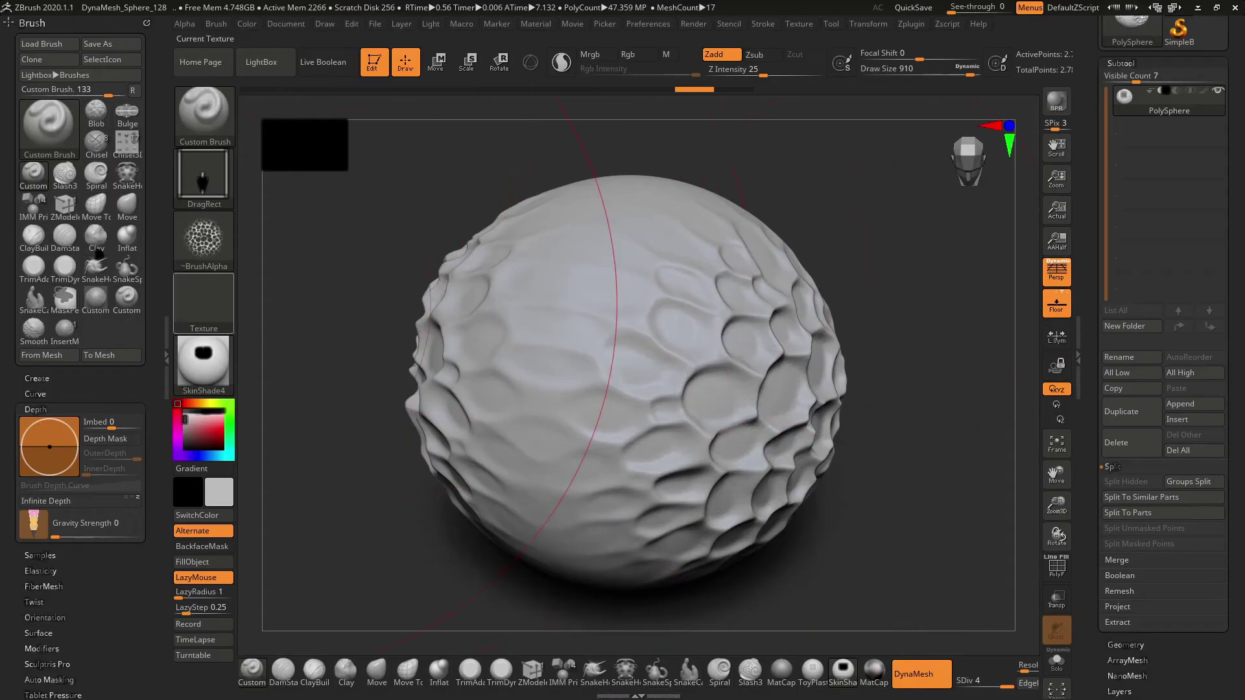
pyautogui.click(158, 357)
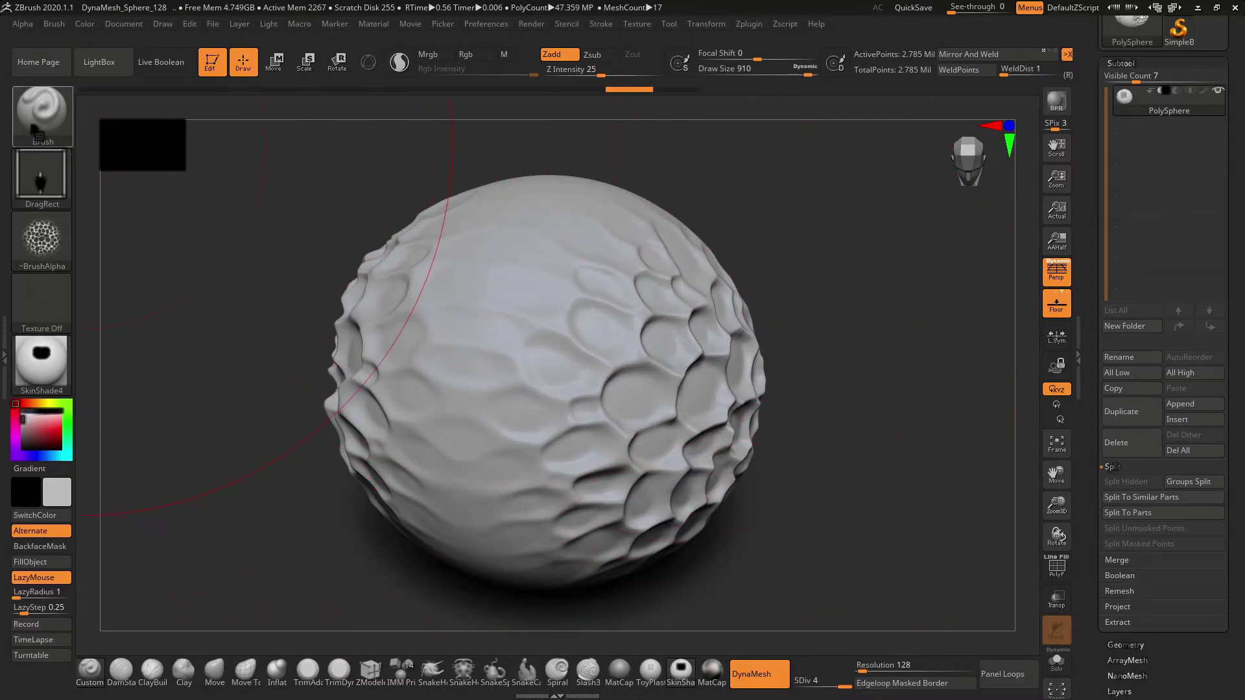
pyautogui.click(5, 151)
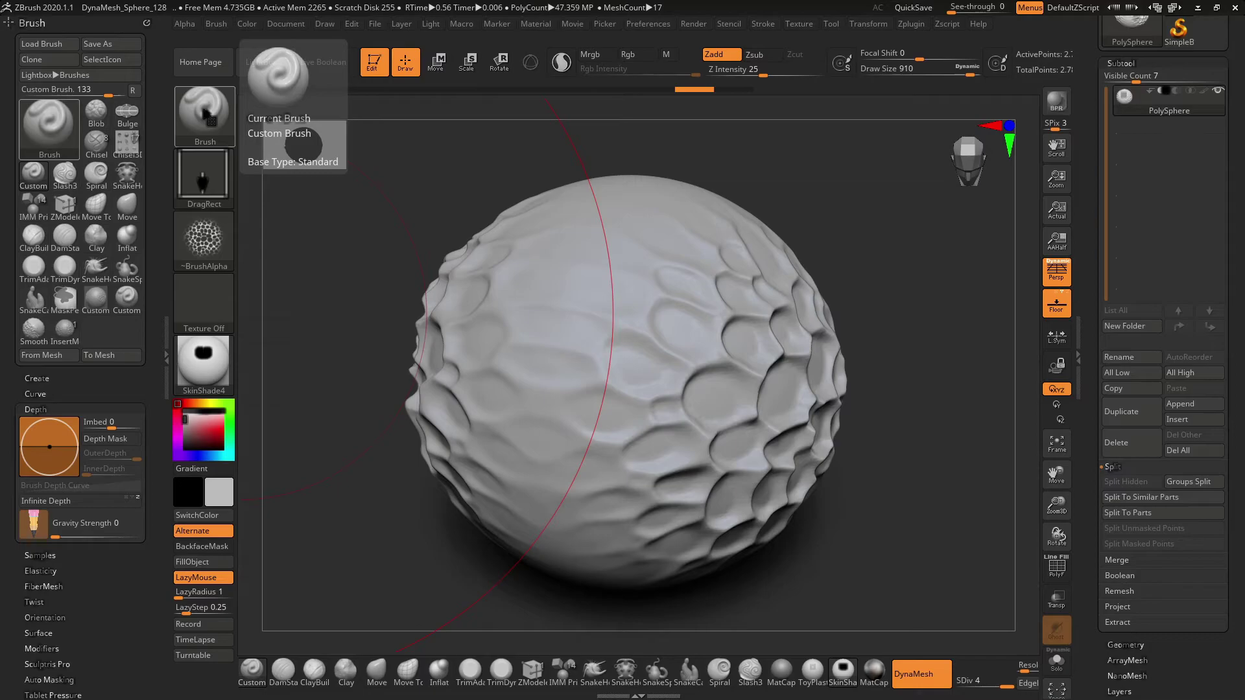
pyautogui.click(102, 60)
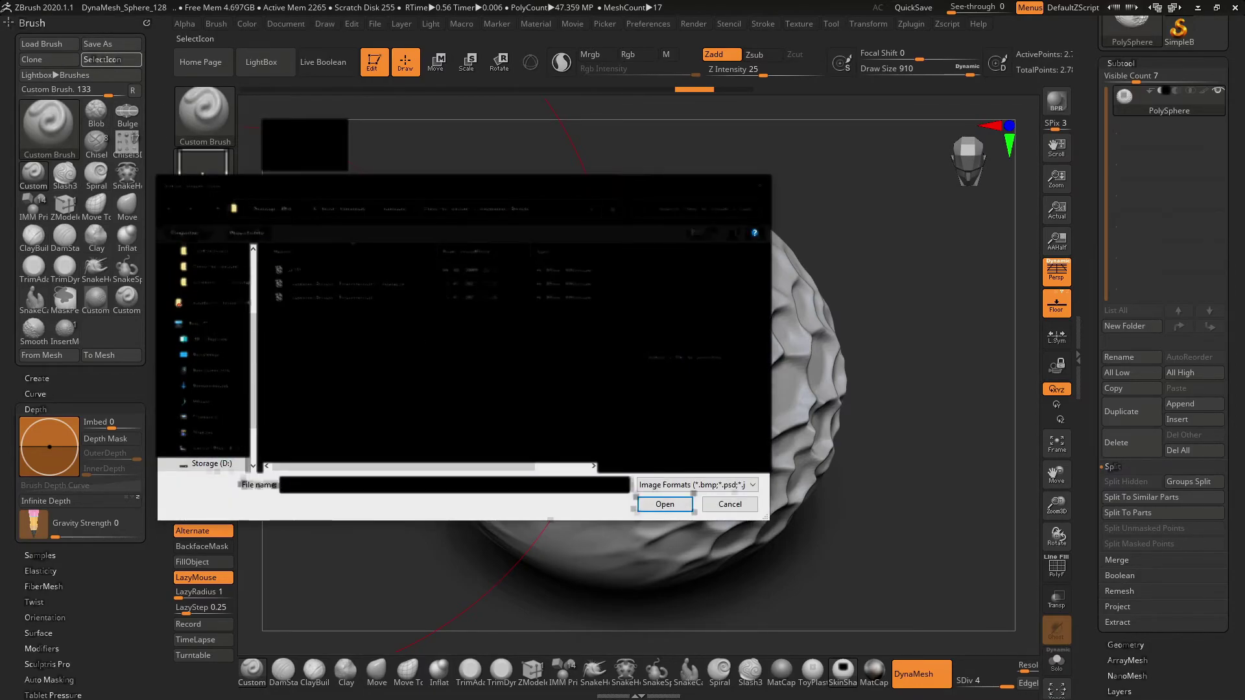
pyautogui.click(344, 284)
pyautogui.click(666, 508)
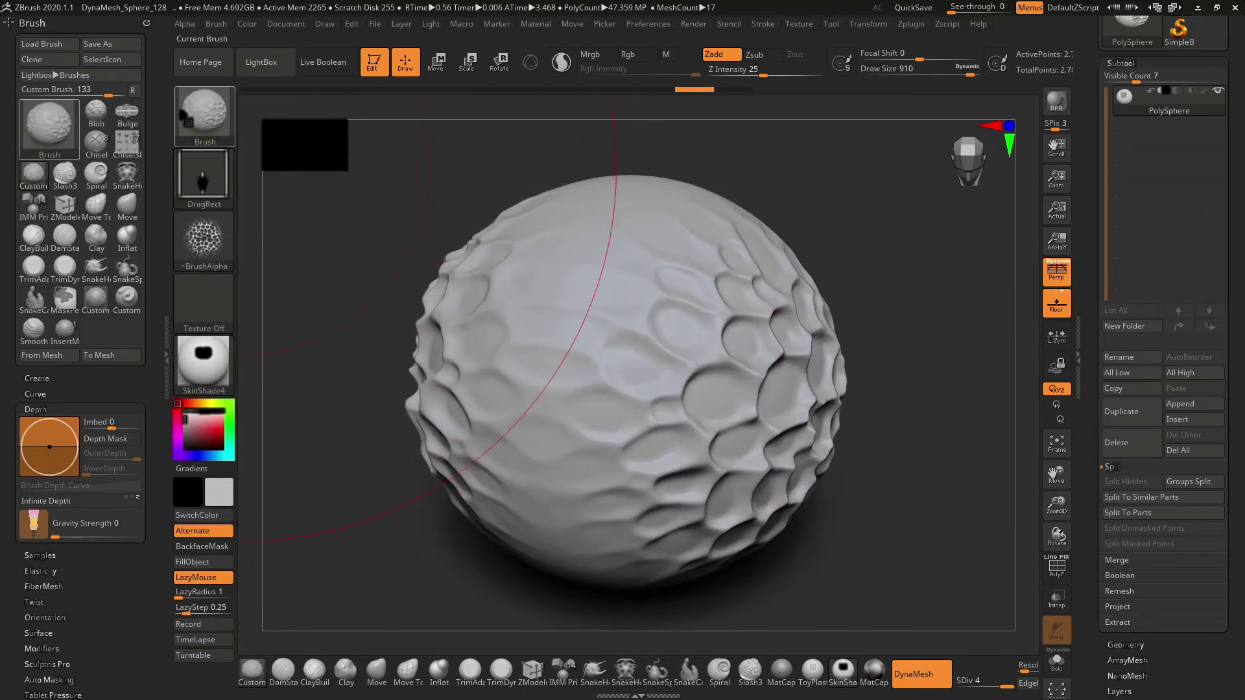
pyautogui.moveTo(212, 113)
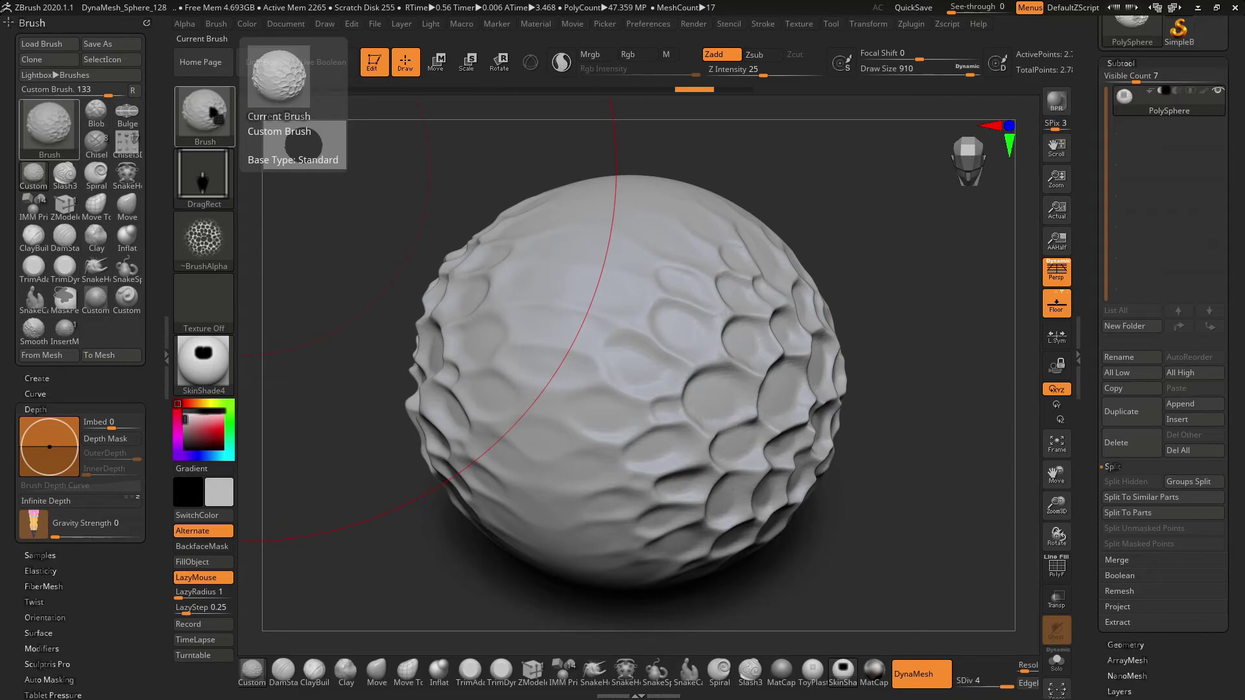
# - Try the uncropped Custom Brush Thumbnail image as the brush icon for comparison
pyautogui.click(111, 59)
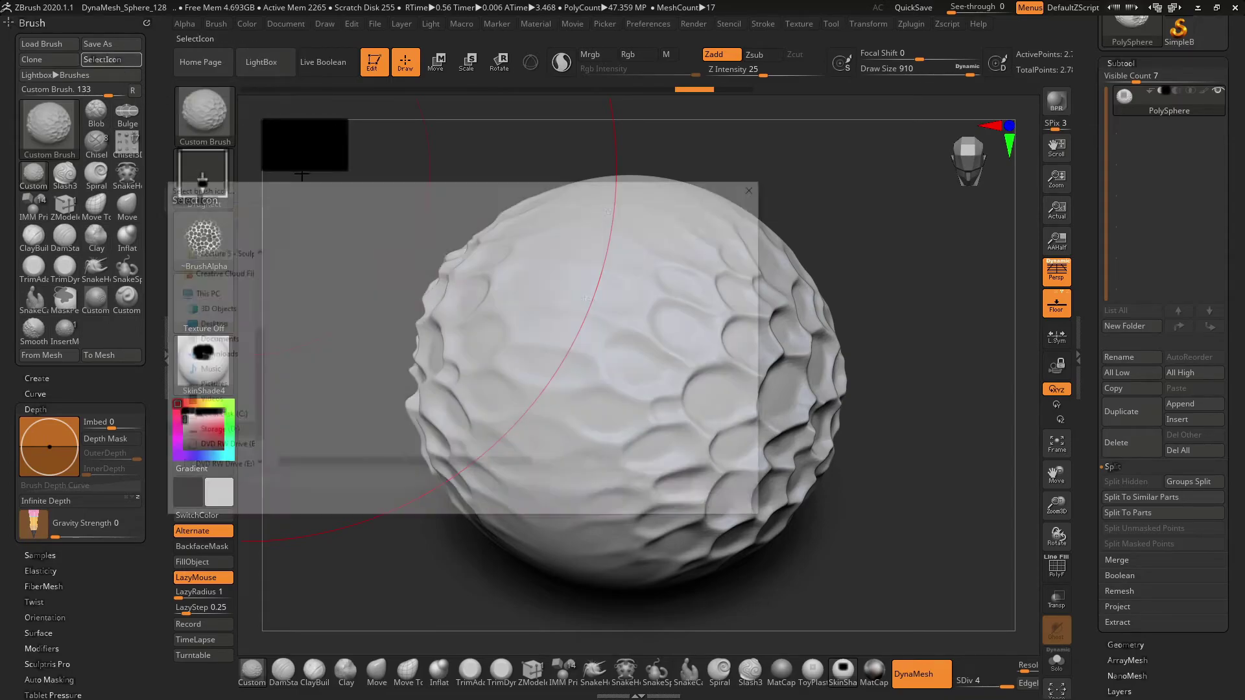
pyautogui.click(330, 297)
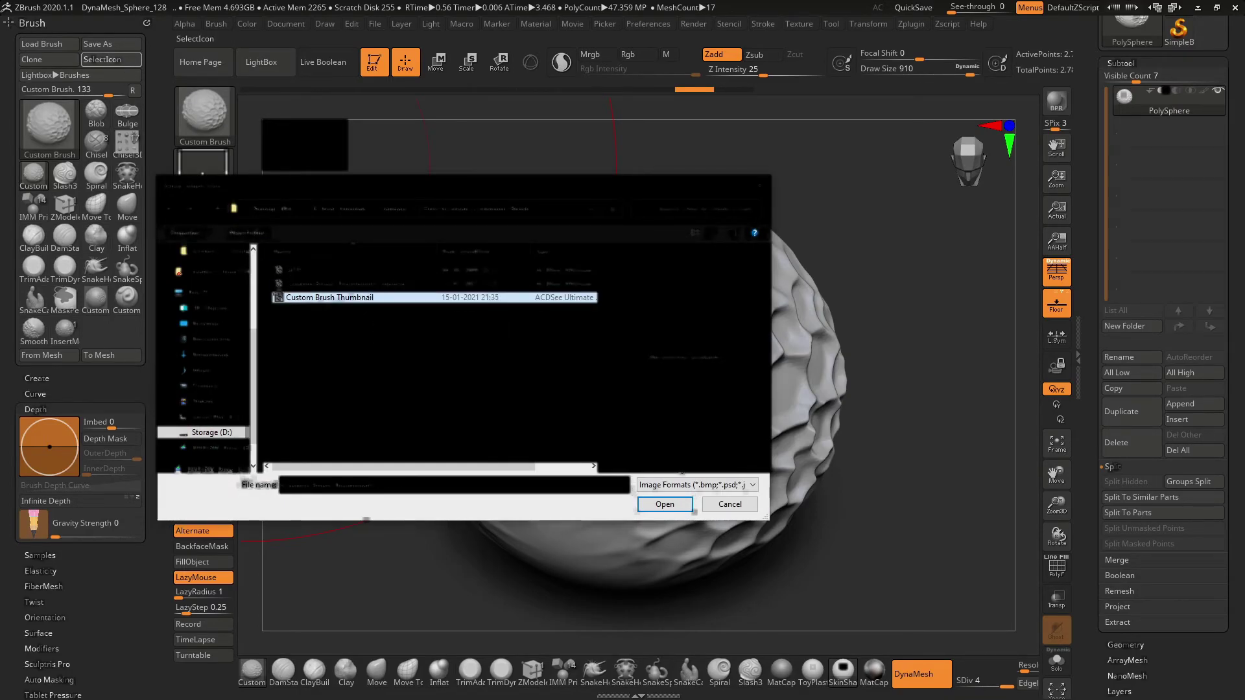
pyautogui.click(666, 505)
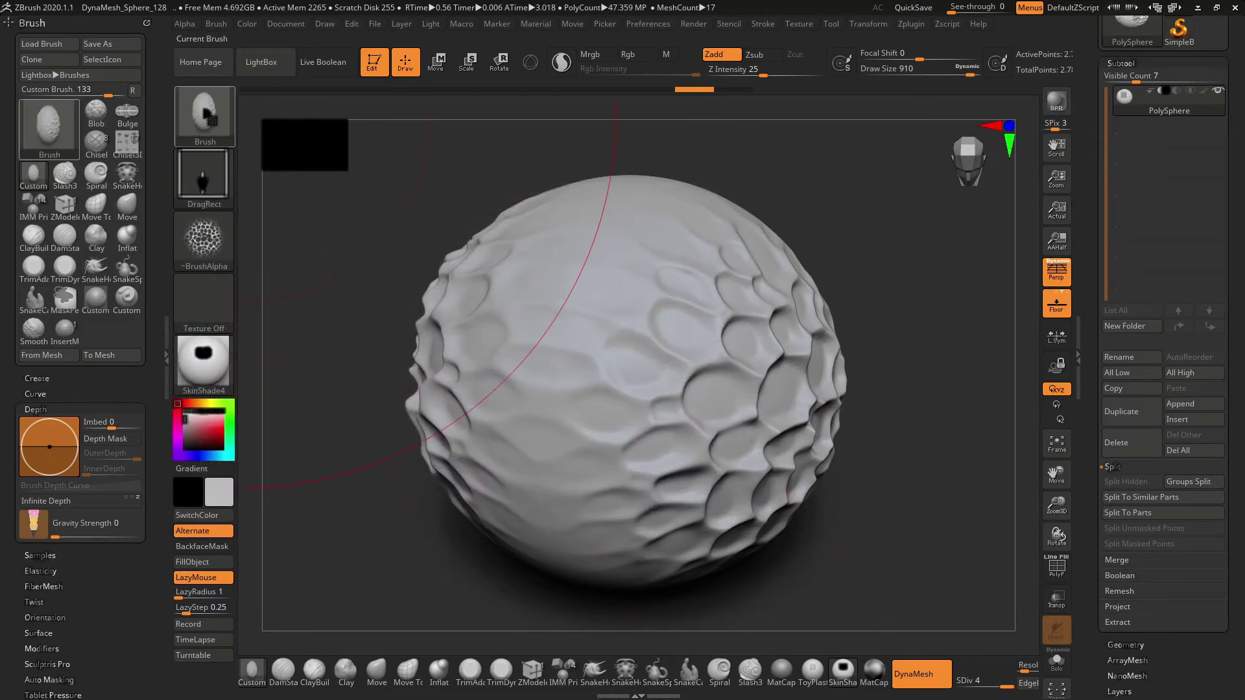
pyautogui.moveTo(206, 114)
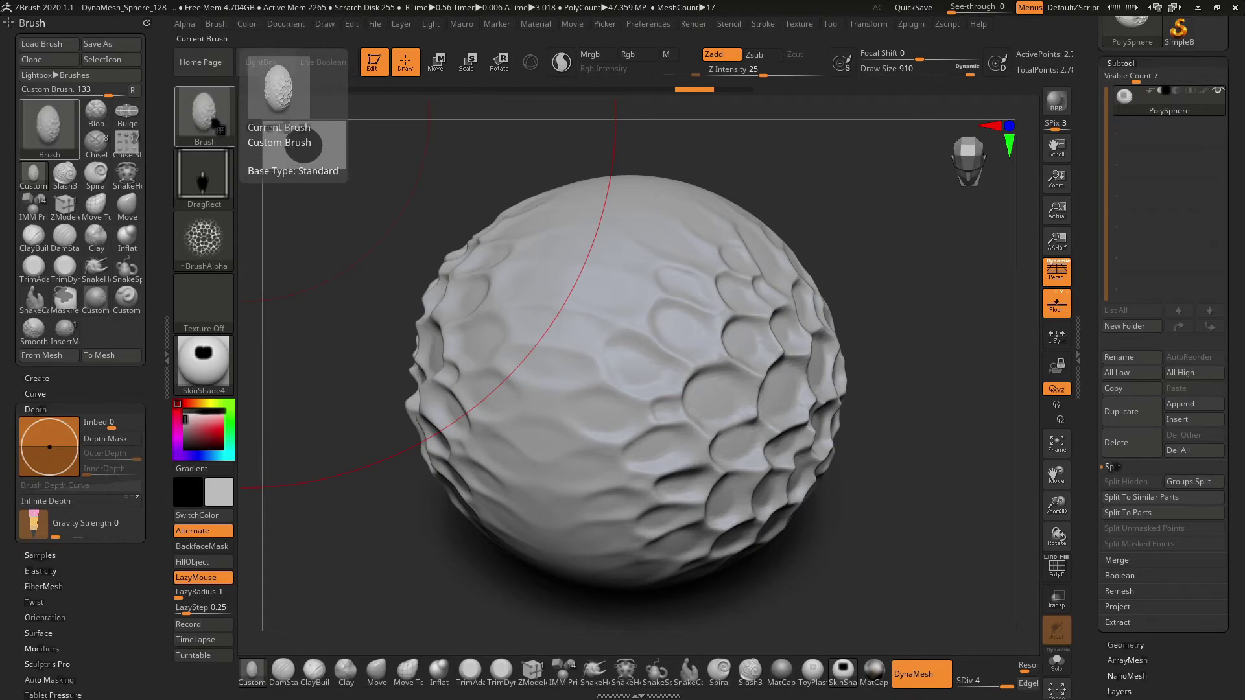
# - Replace the stretched brush icon with the Custom Brush Thumbnail Cropped image
pyautogui.click(108, 62)
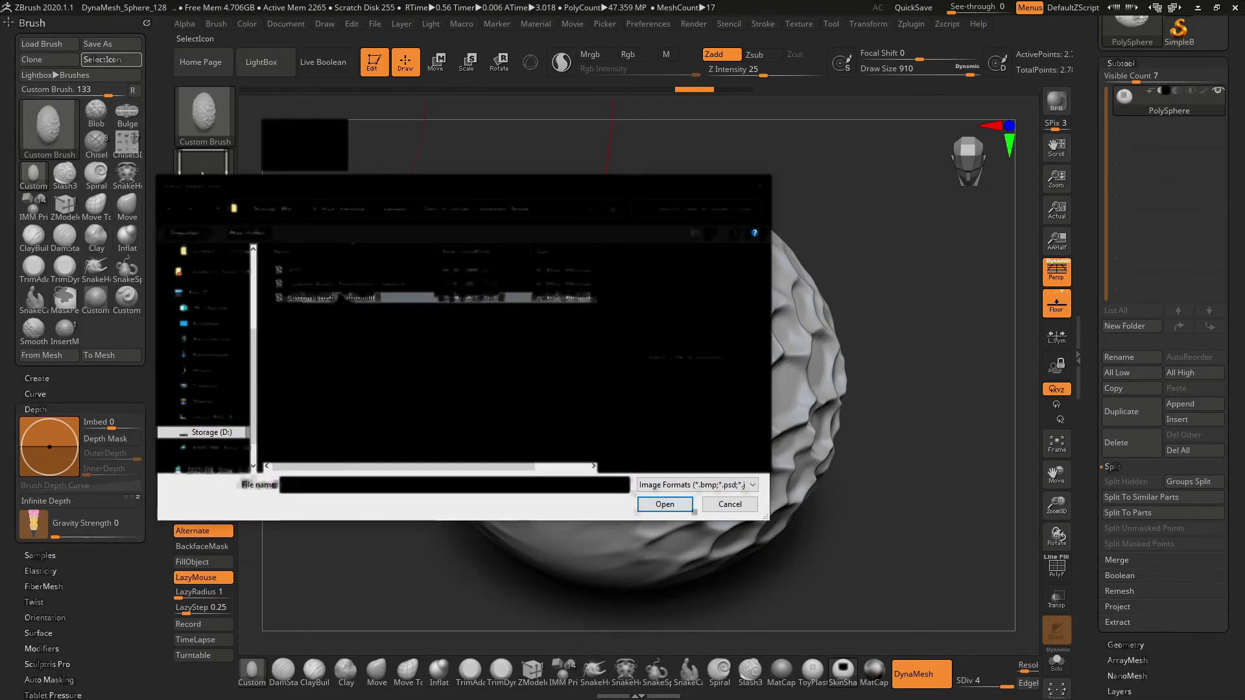
pyautogui.click(350, 284)
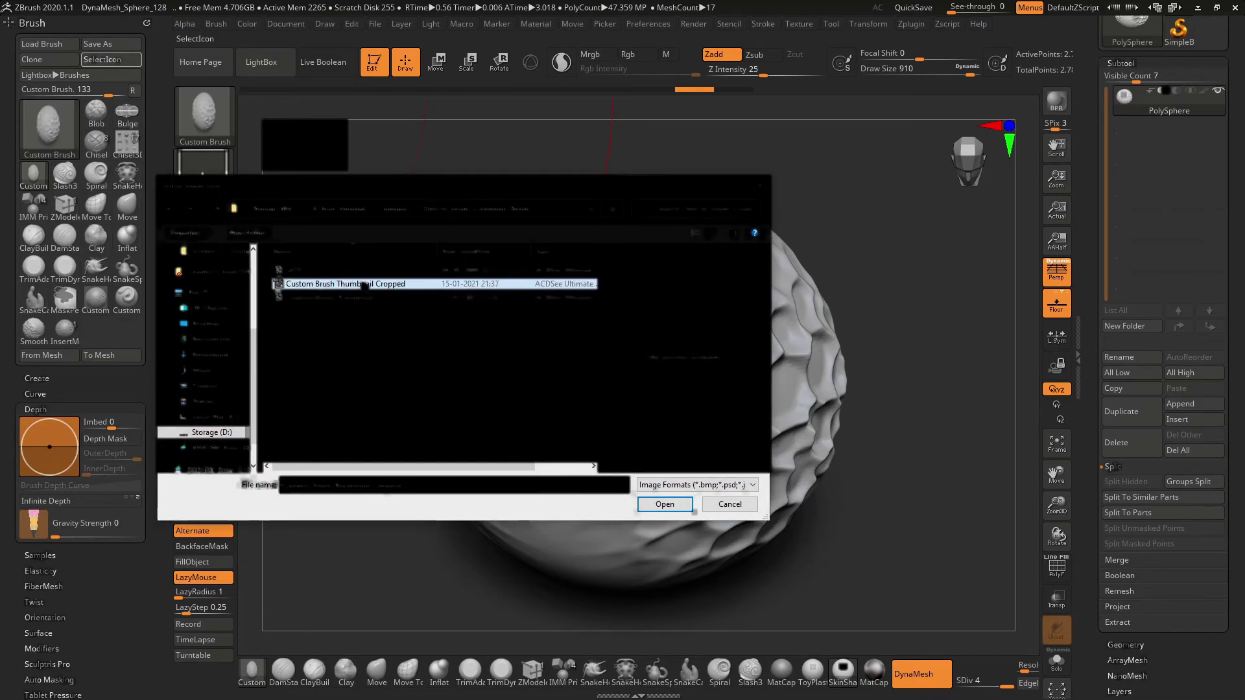
pyautogui.click(676, 508)
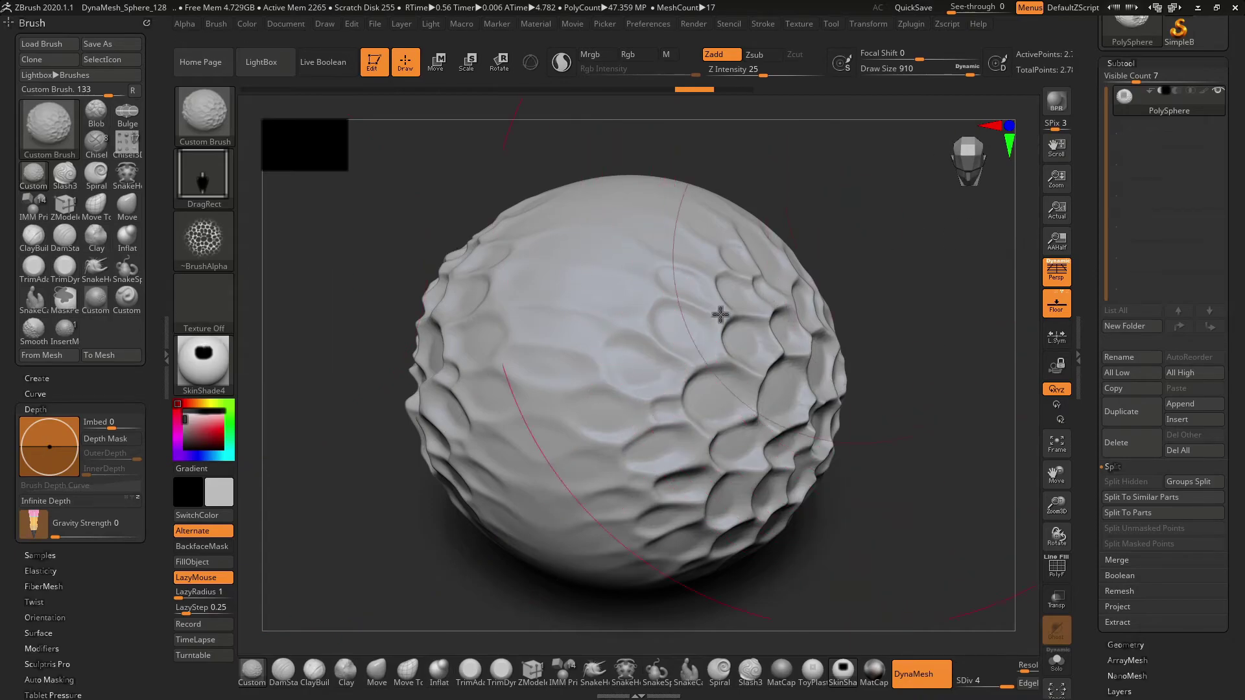
# - Save the custom brush as the brush preset Custom Brush, overwriting the existing file
pyautogui.click(102, 45)
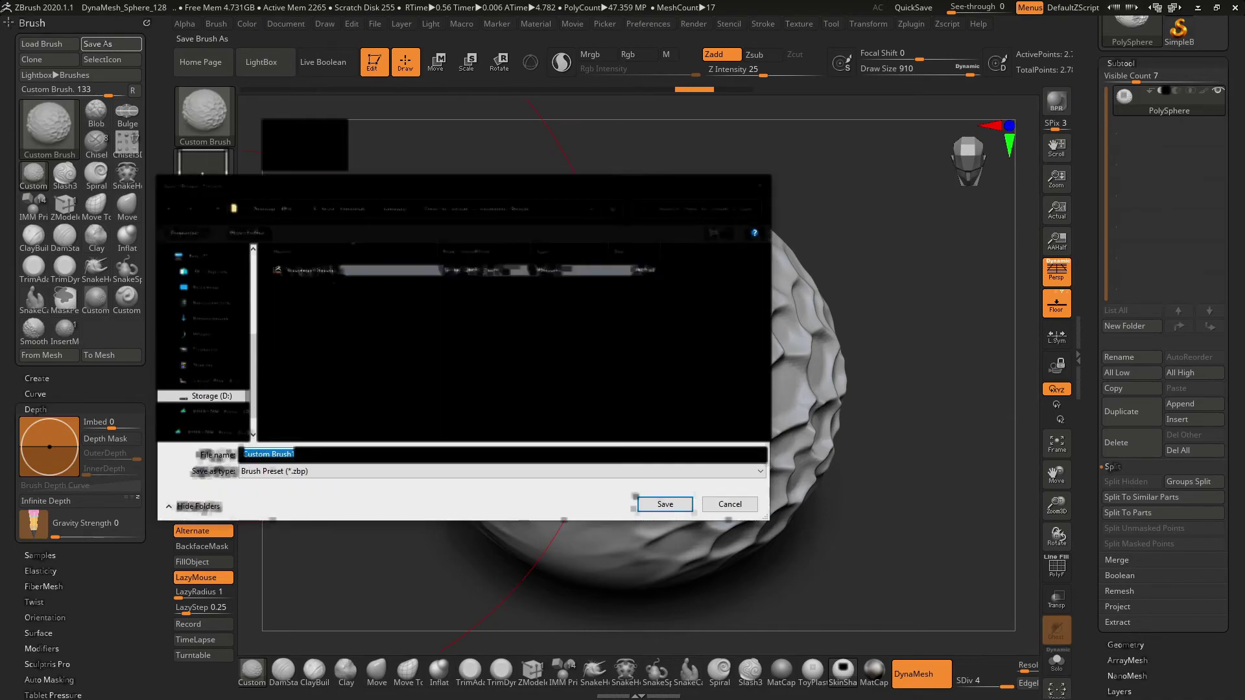
pyautogui.click(327, 271)
pyautogui.click(668, 505)
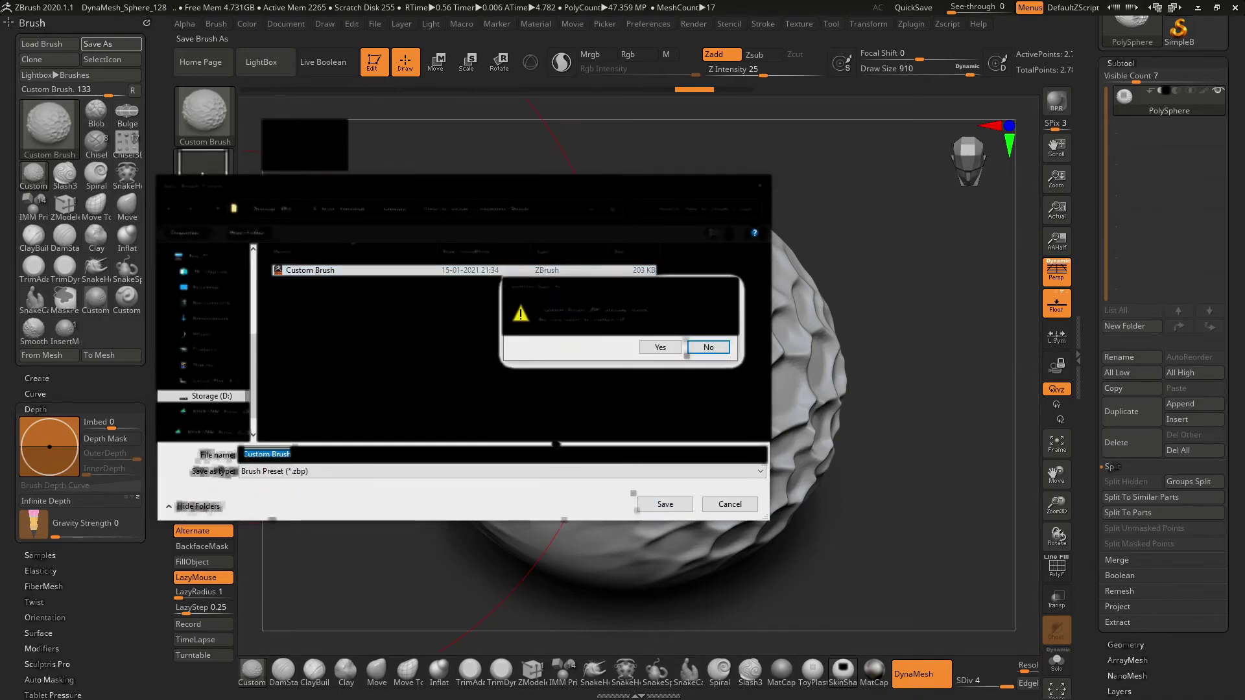
pyautogui.click(659, 349)
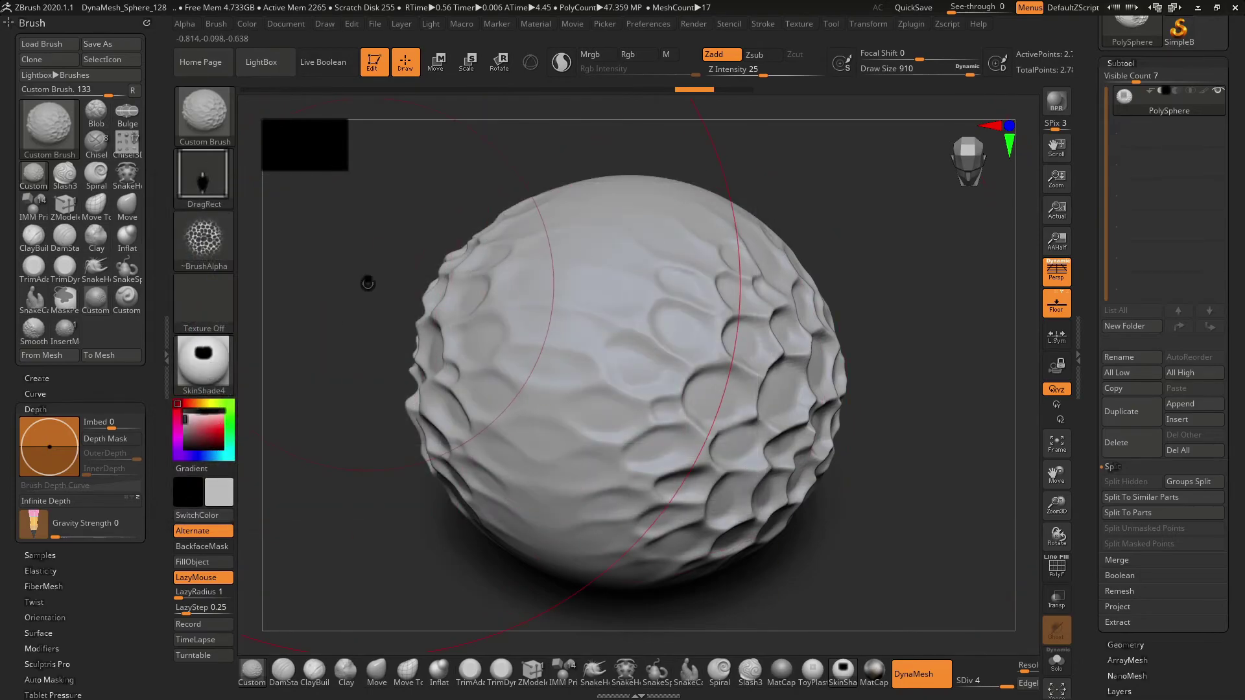
# - Collapse the tray holding the brush palette and switch the active brush to Blob
pyautogui.click(164, 368)
pyautogui.click(55, 117)
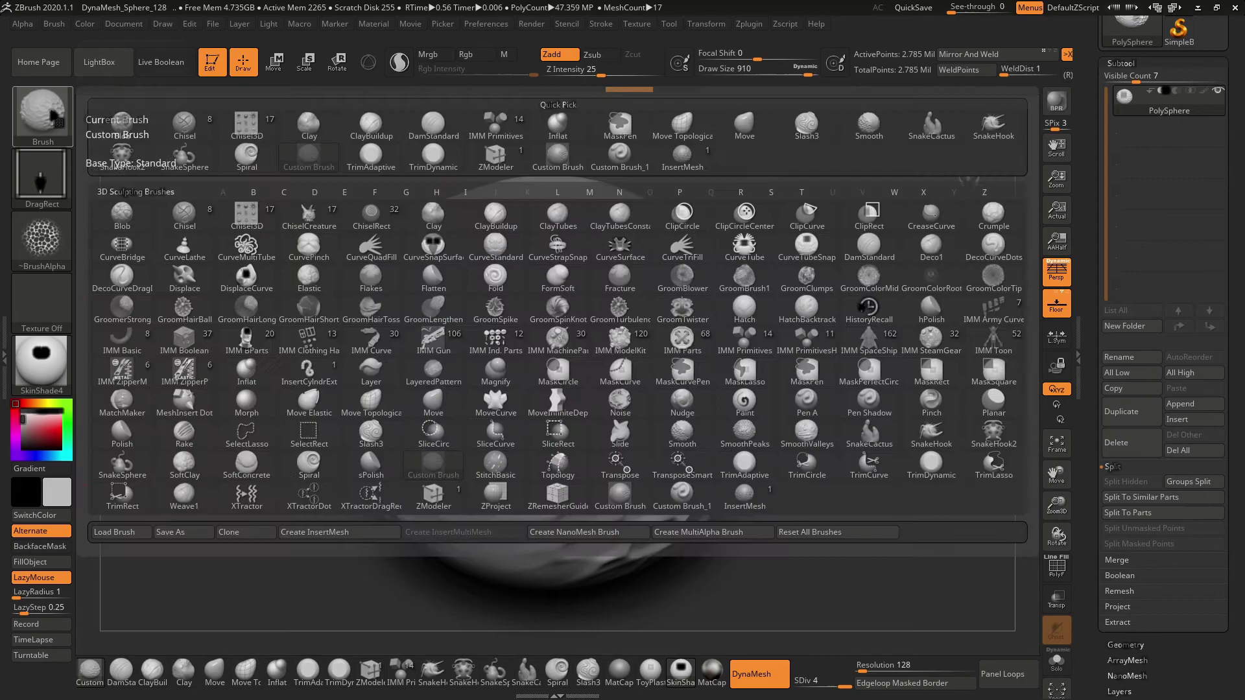
pyautogui.click(121, 130)
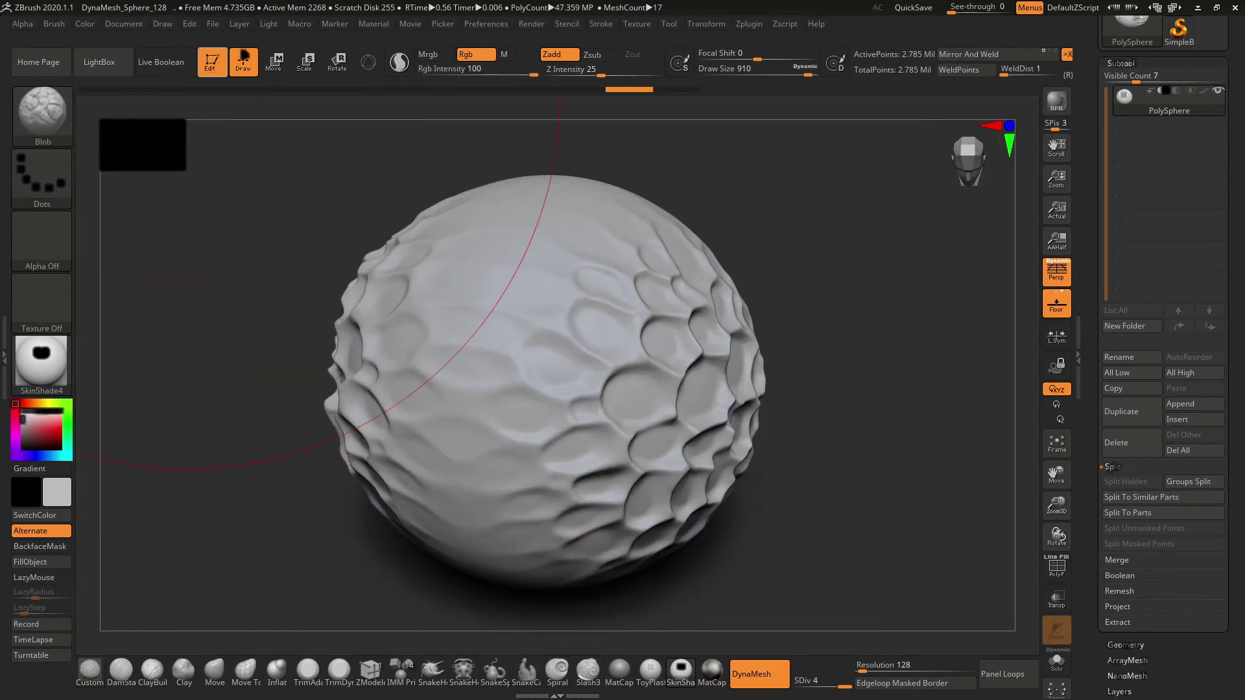
# - Open the DynaMesh_Sphere_128 project from LightBox without saving the current project
pyautogui.click(104, 65)
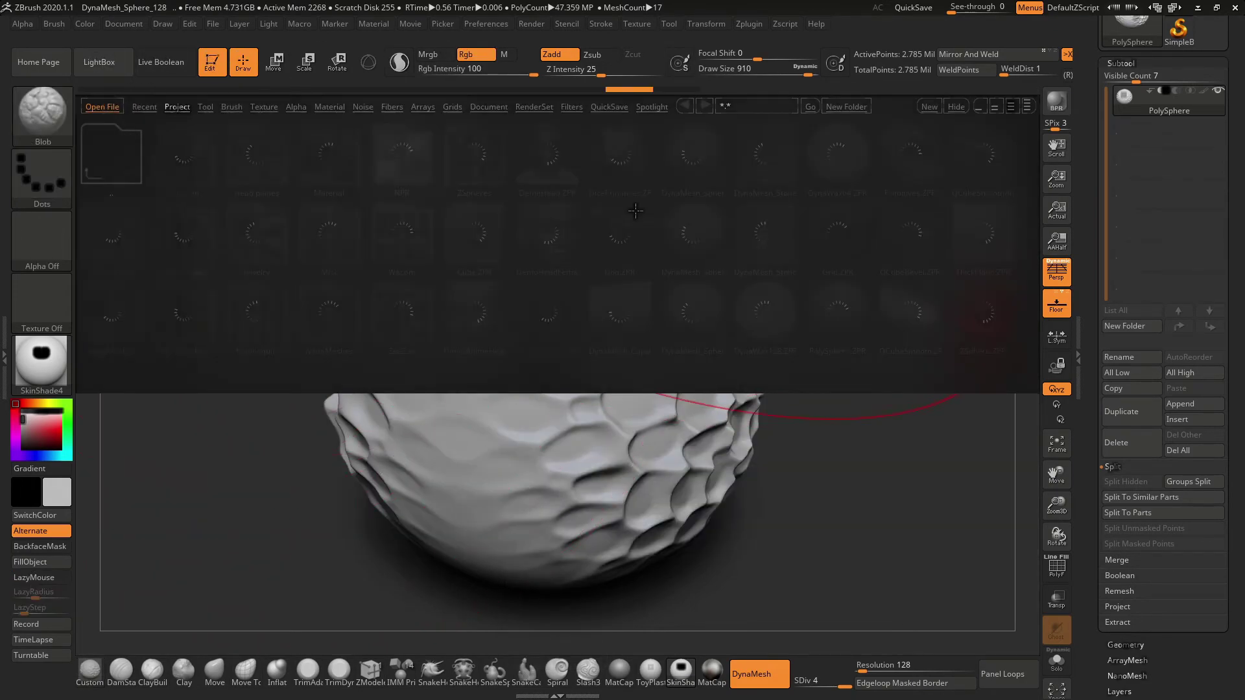
pyautogui.doubleClick(711, 161)
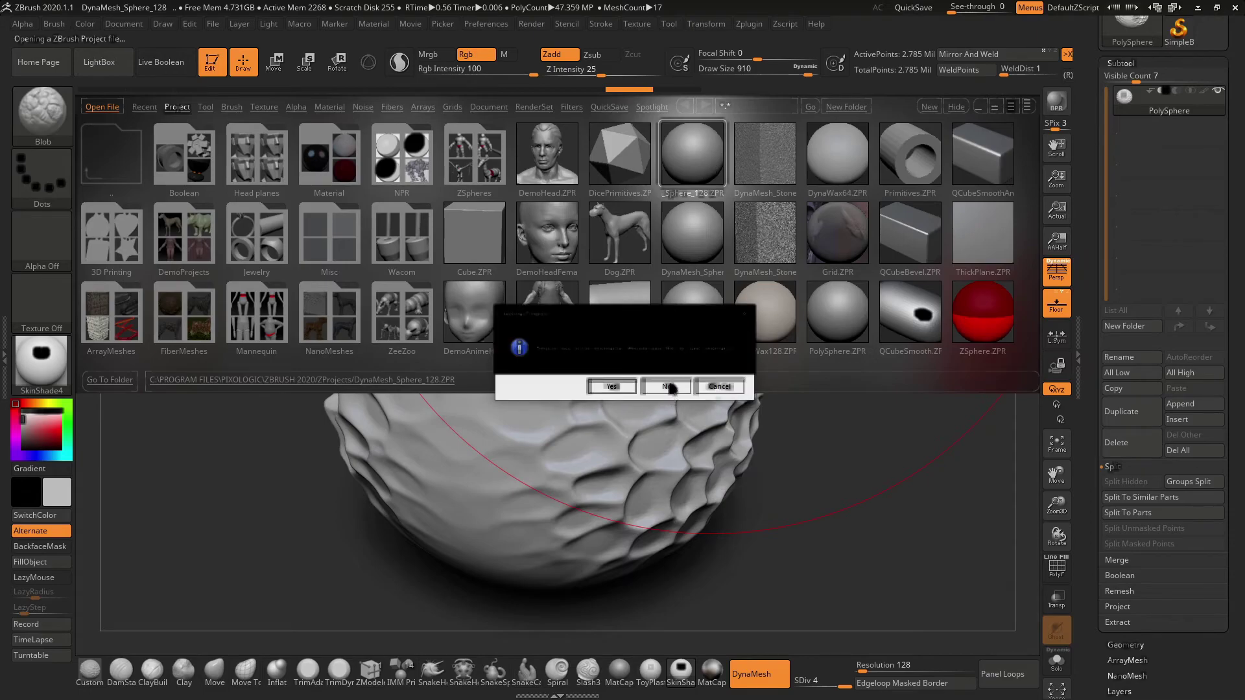
pyautogui.click(668, 386)
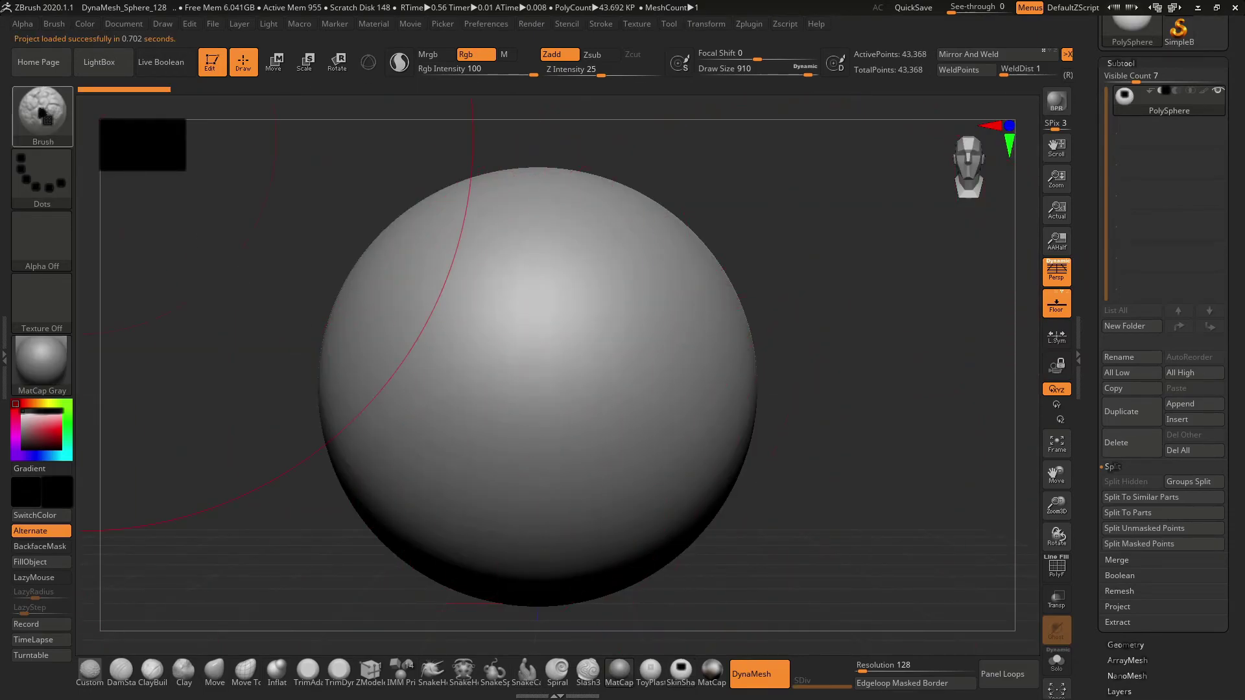
# - Load the saved Custom Brush preset file as the active sculpting brush
pyautogui.click(43, 114)
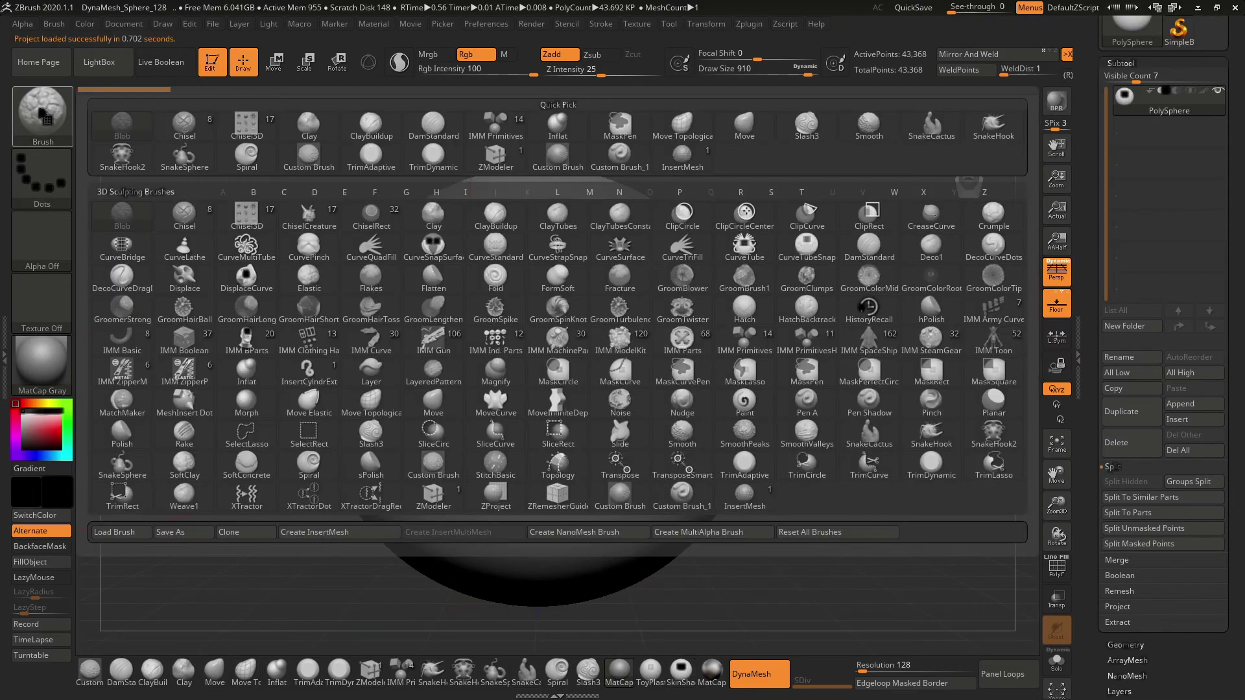
pyautogui.click(118, 535)
pyautogui.doubleClick(324, 267)
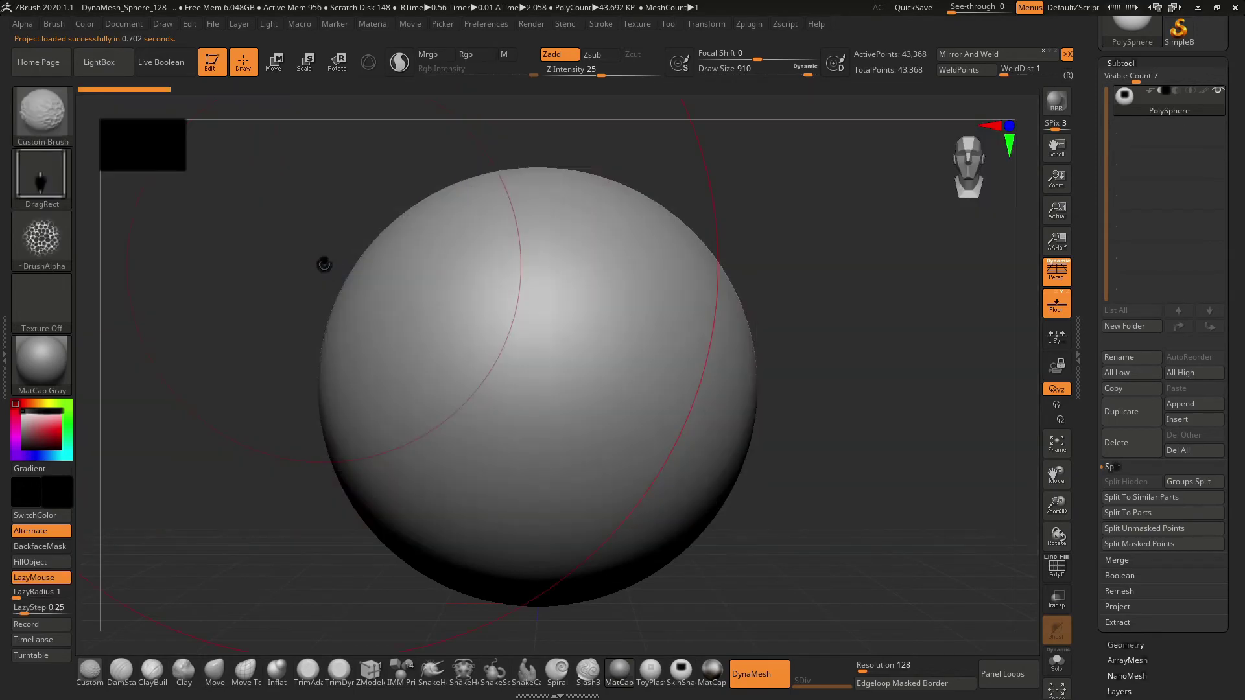
# - Stamp the scale pattern symmetrically across the front of the sphere, using draw size 324 and subdivision level 5
pyautogui.press('space')
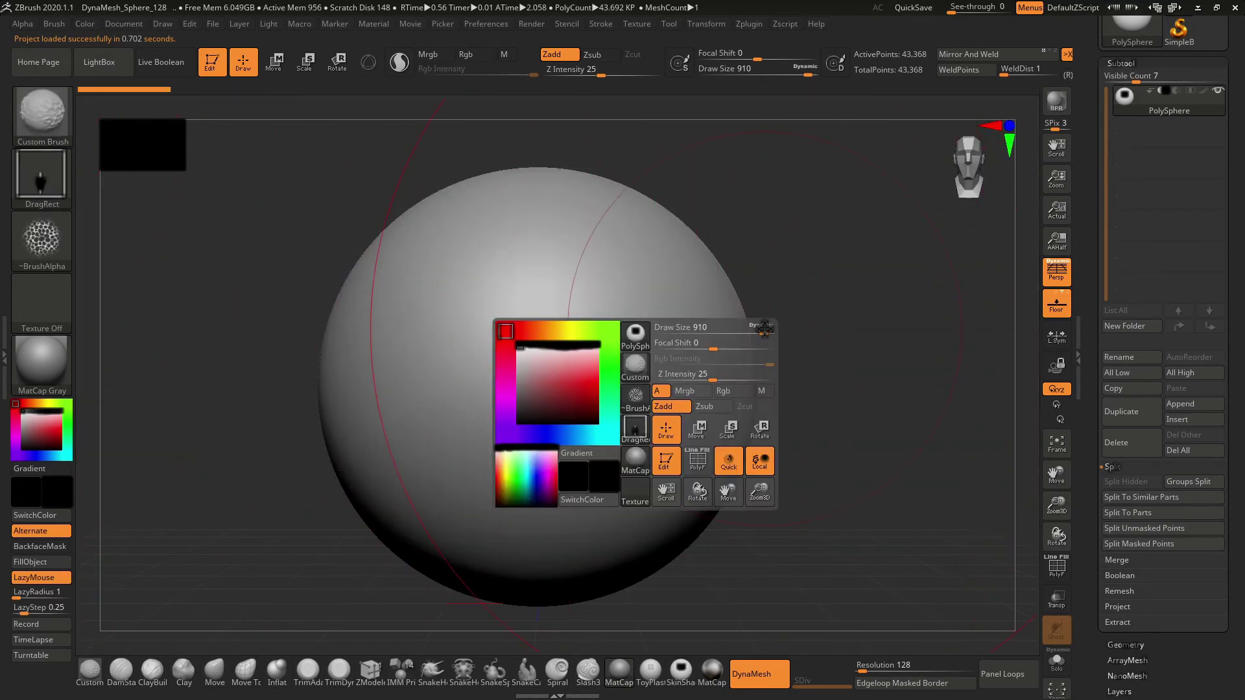
pyautogui.moveTo(764, 332)
pyautogui.mouseDown()
pyautogui.moveTo(719, 341)
pyautogui.moveTo(709, 445)
pyautogui.moveTo(750, 632)
pyautogui.mouseUp()
pyautogui.hotkey('ctrl', 'z')
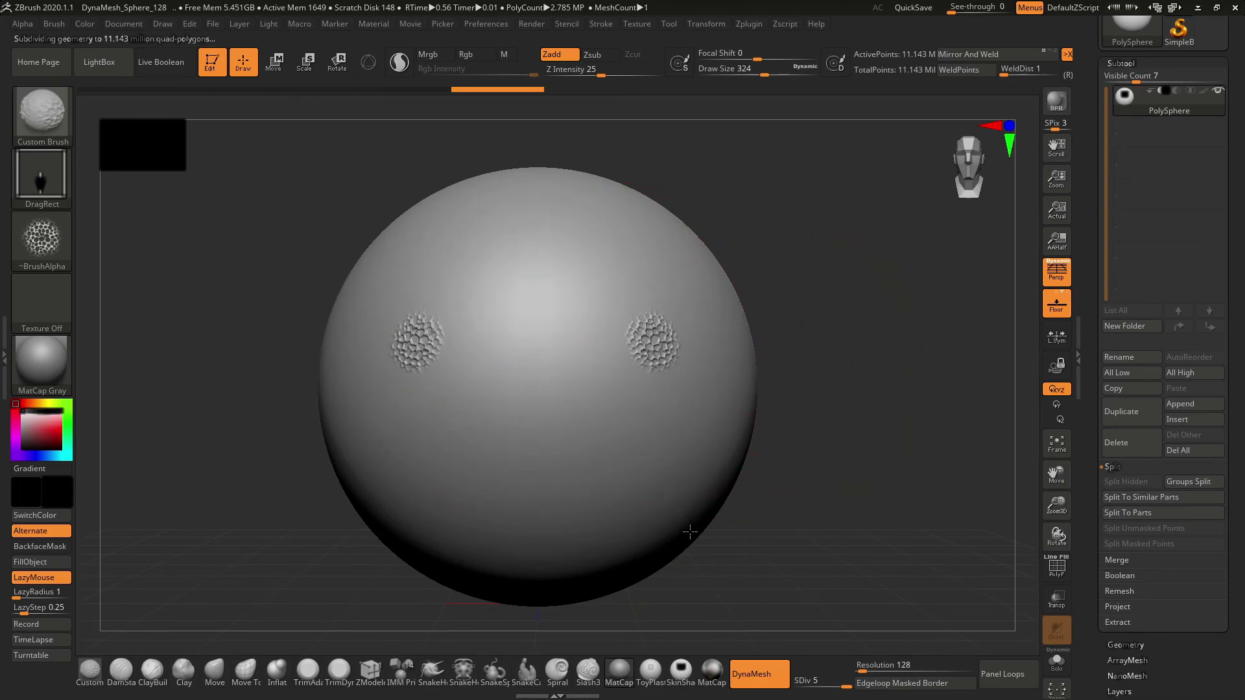
pyautogui.moveTo(690, 531); pyautogui.dragTo(702, 674)
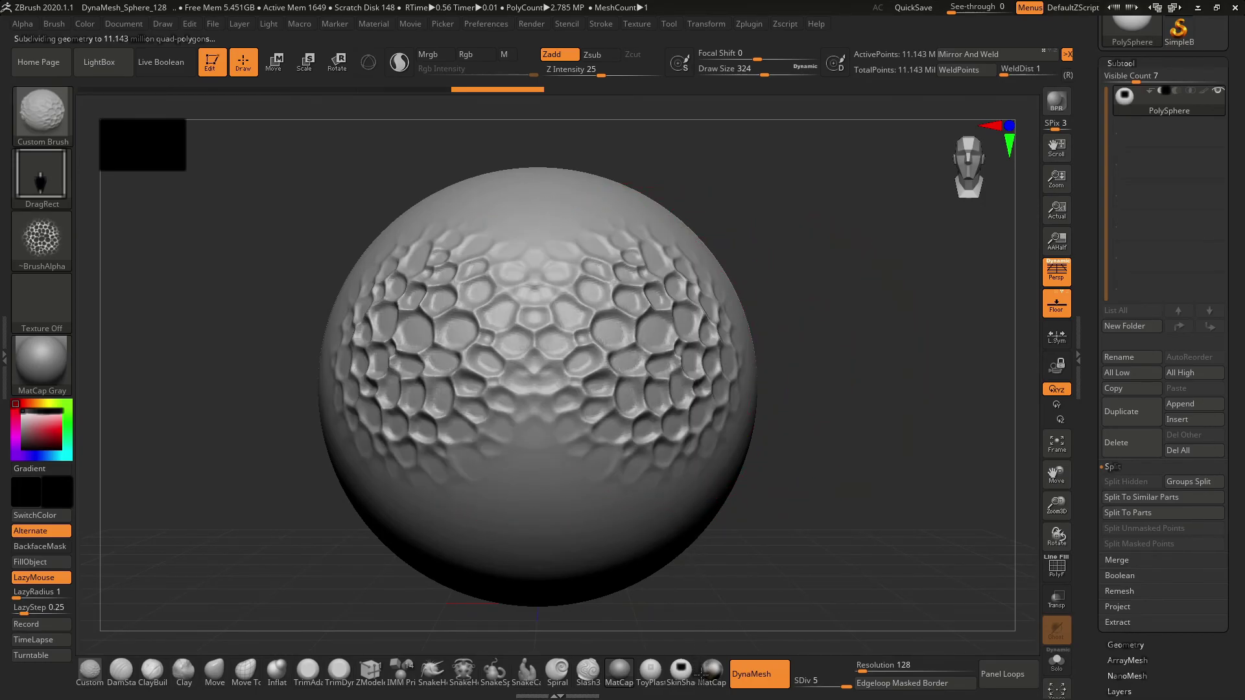
pyautogui.moveTo(880, 444); pyautogui.dragTo(770, 446)
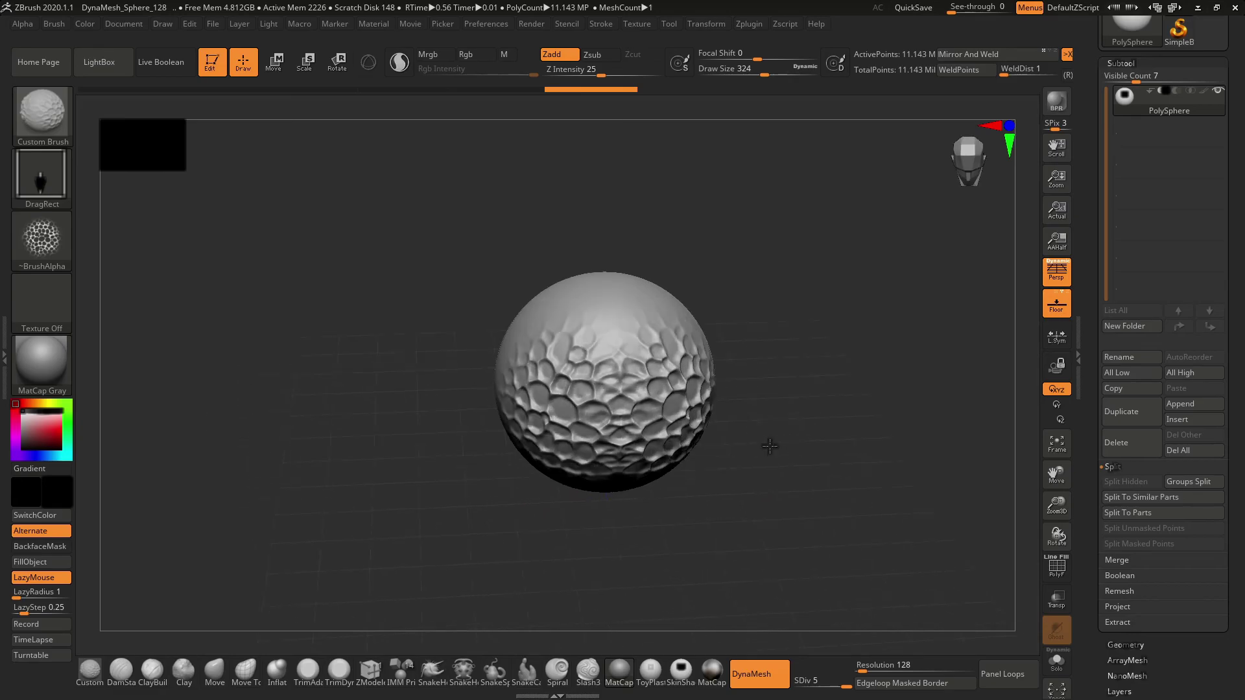
pyautogui.moveTo(811, 395); pyautogui.dragTo(747, 373)
pyautogui.moveTo(742, 428)
pyautogui.mouseDown()
pyautogui.moveTo(715, 420)
pyautogui.moveTo(728, 415)
pyautogui.moveTo(729, 432)
pyautogui.mouseUp()
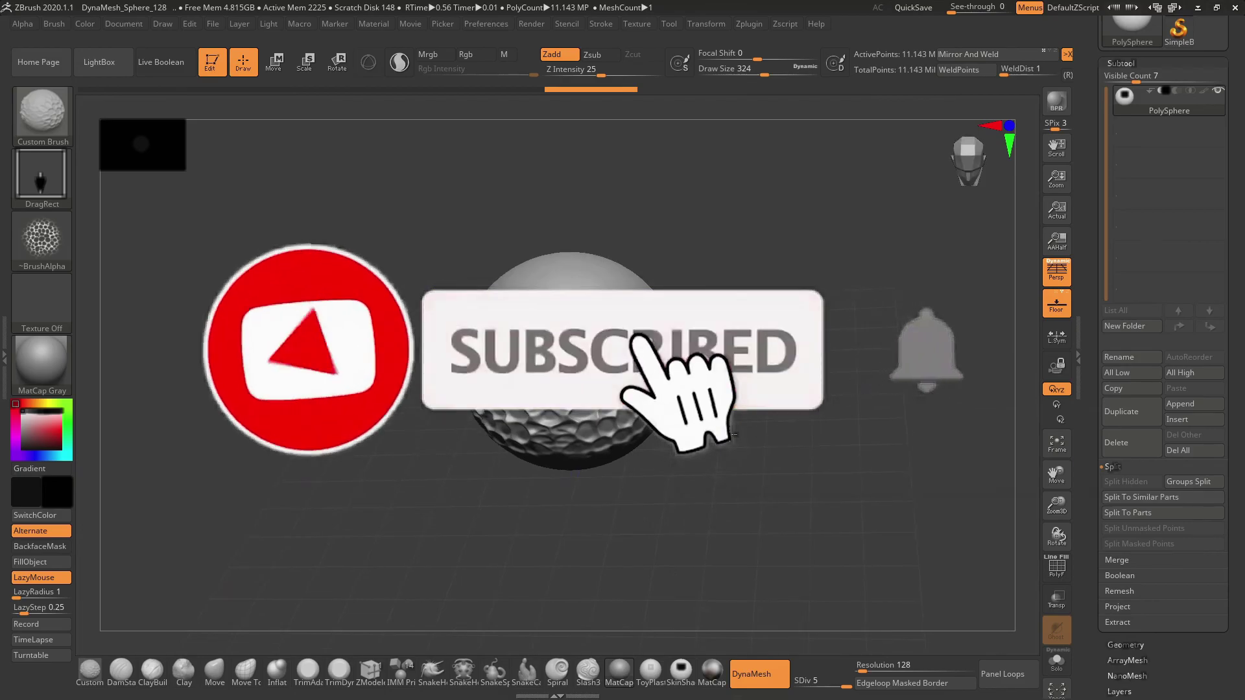
pyautogui.moveTo(696, 471); pyautogui.dragTo(760, 434)
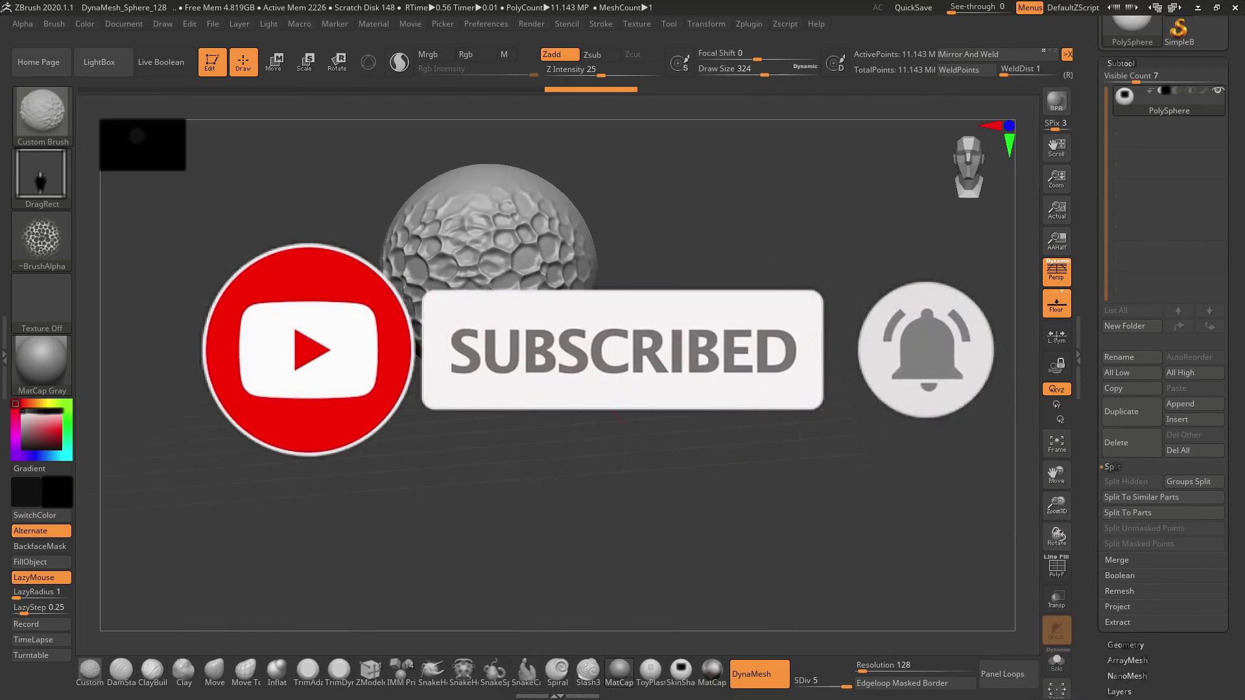